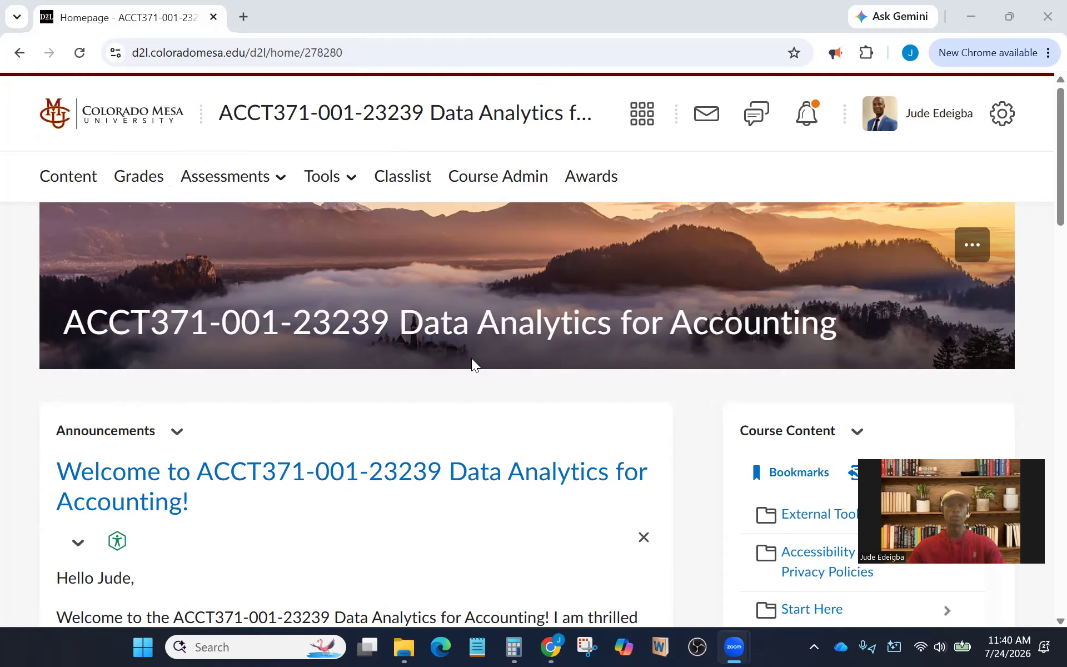
- Open the course administration page and go to Import / Export / Copy Components
click(507, 178)
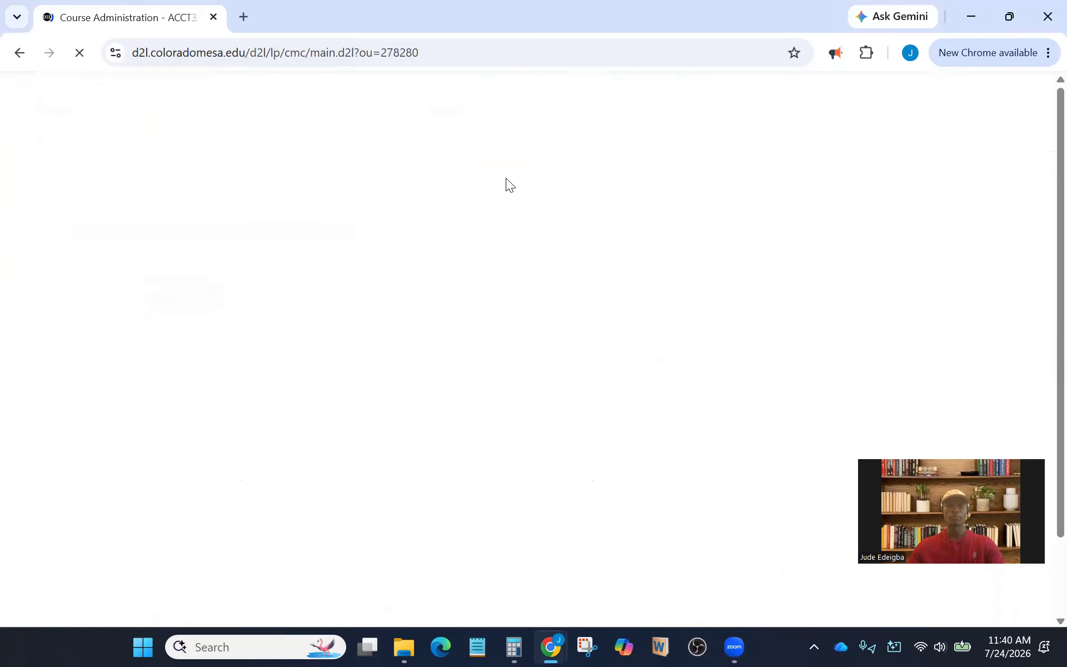
scroll(461, 448, down, 2)
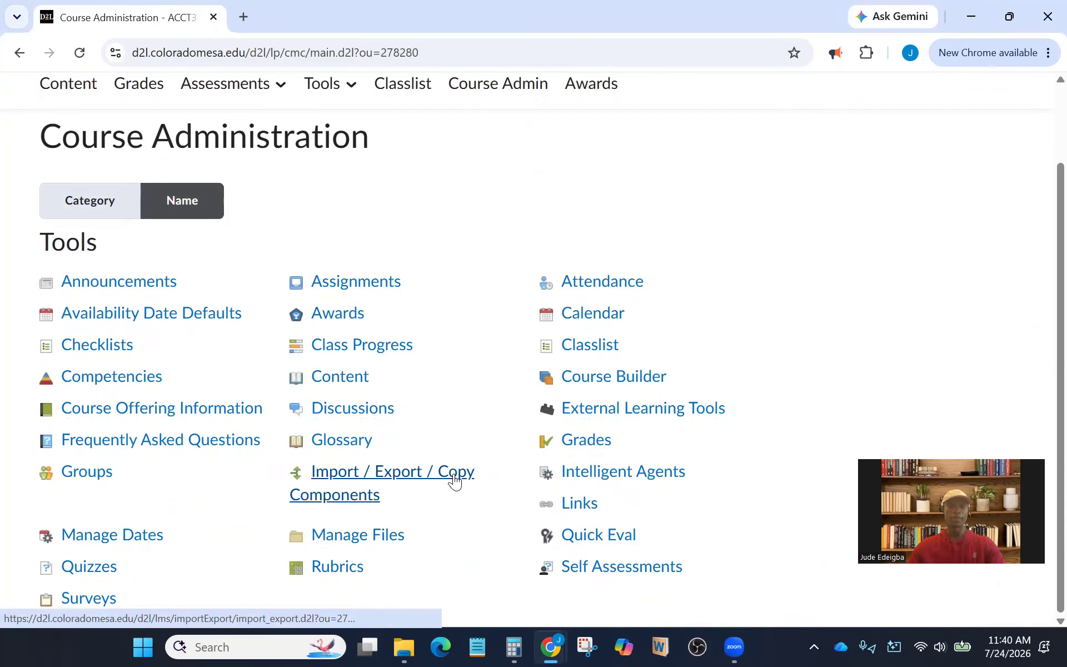
click(382, 484)
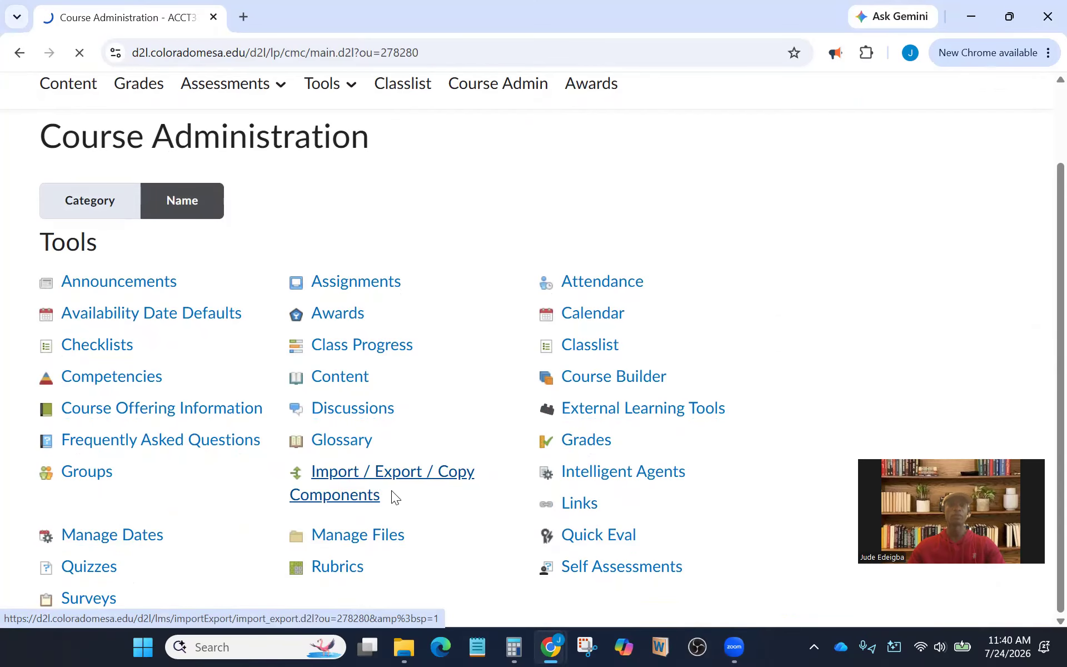
scroll(289, 383, down, 3)
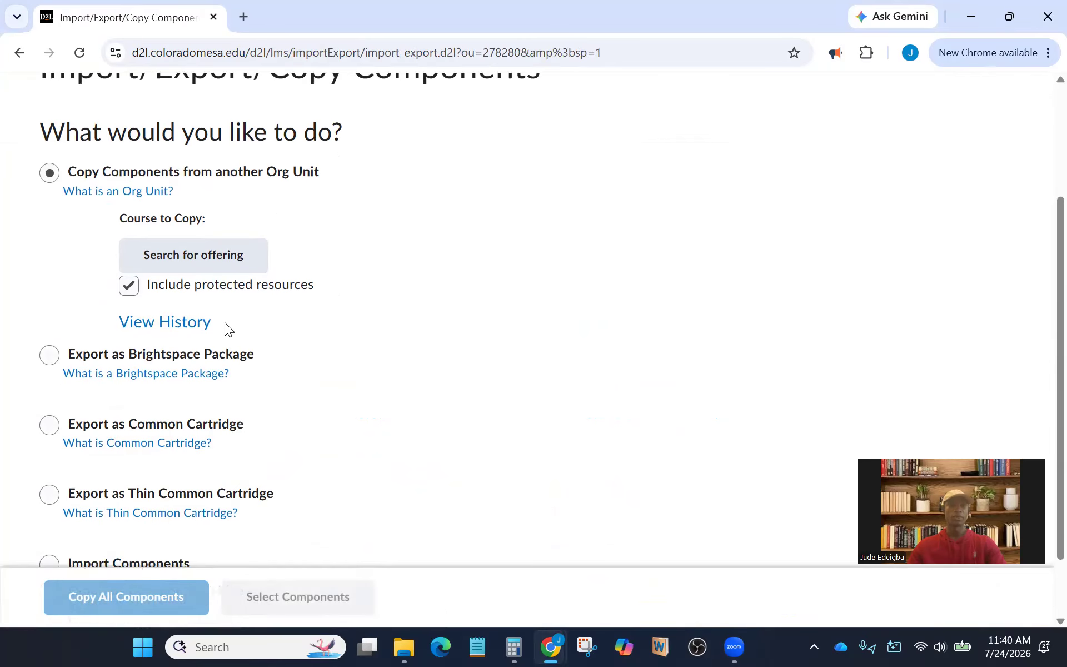
- Search the course offerings for ACCT471 as the source for copying components from another org unit
click(196, 259)
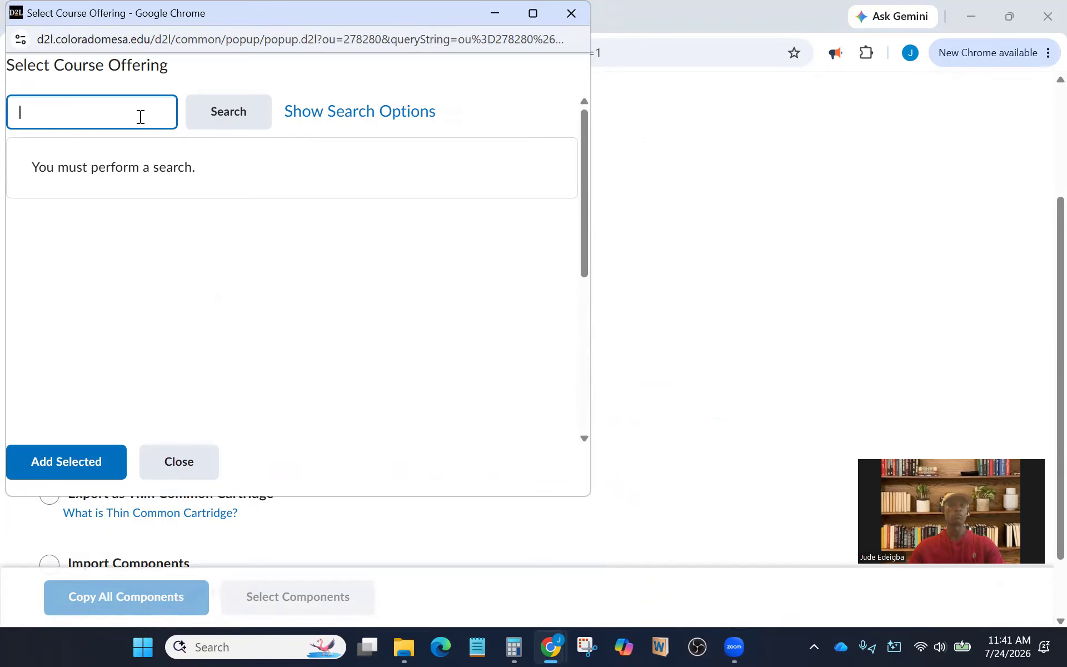
text(ACCT)
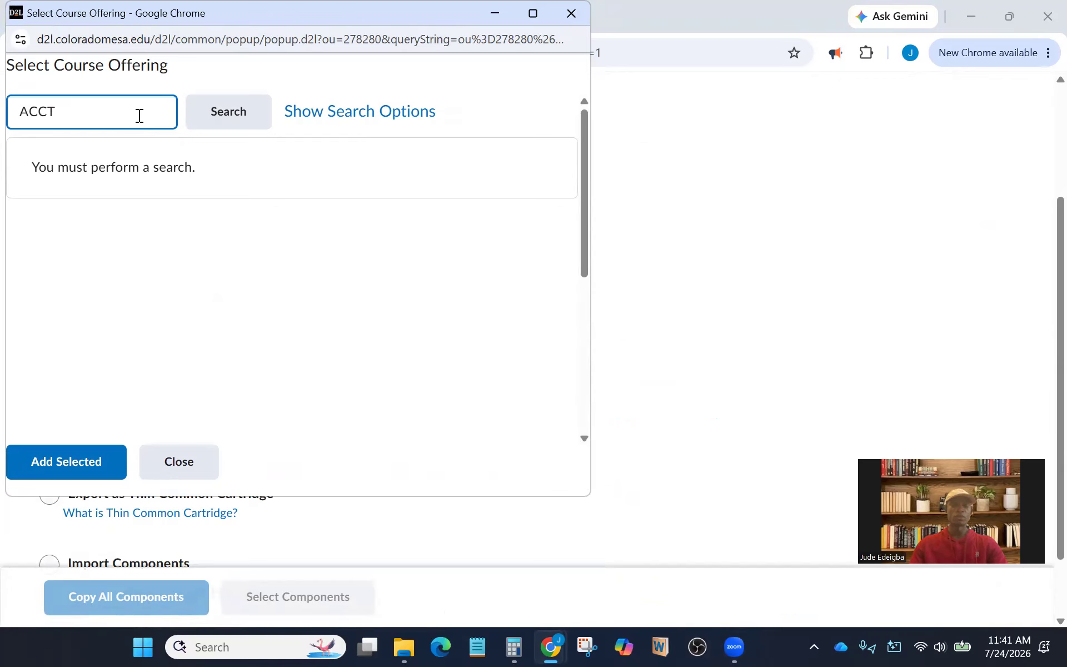
text(471)
click(234, 114)
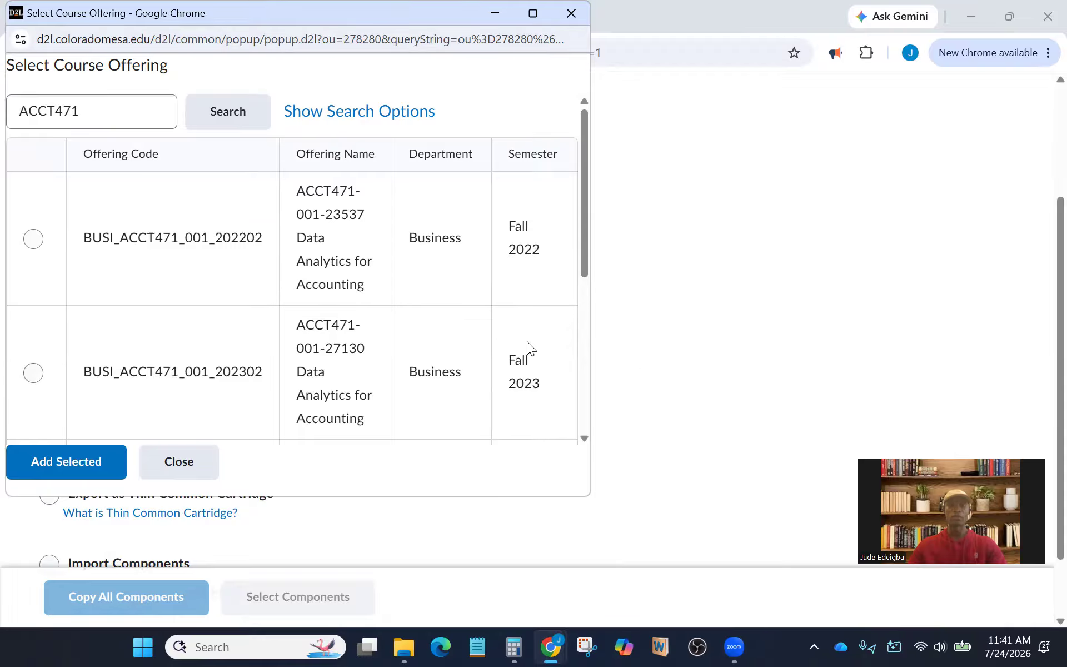
- Add the Fall 2025 offering BUSI_ACCT471_001_202502 as the course to copy
scroll(517, 349, down, 5)
scroll(520, 359, up, 3)
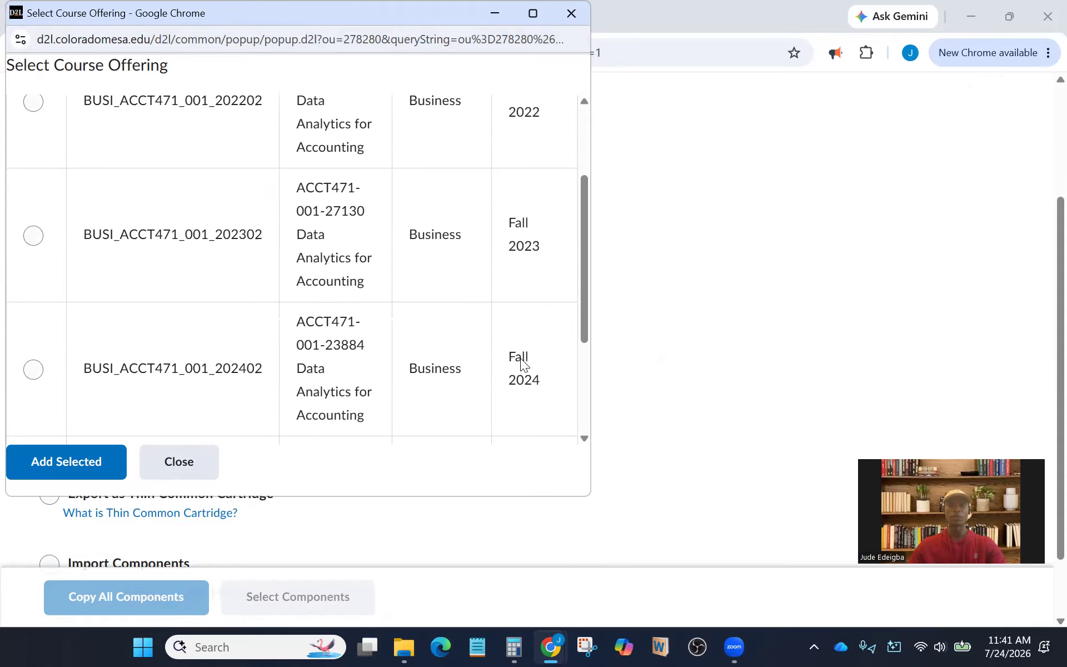
scroll(520, 358, up, 3)
scroll(517, 333, down, 5)
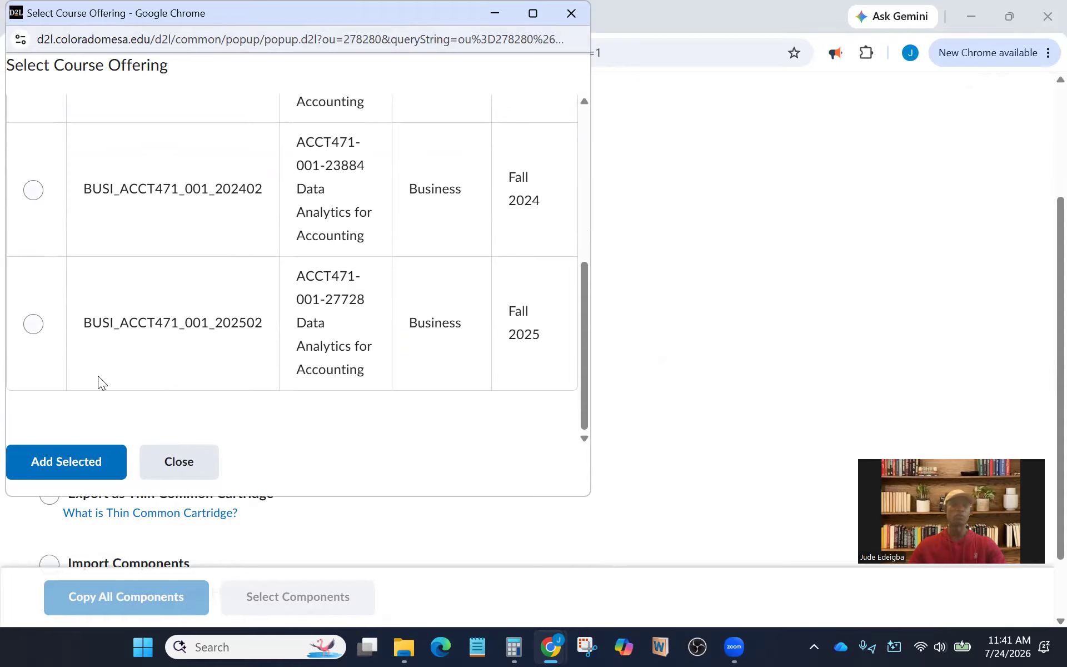
click(36, 332)
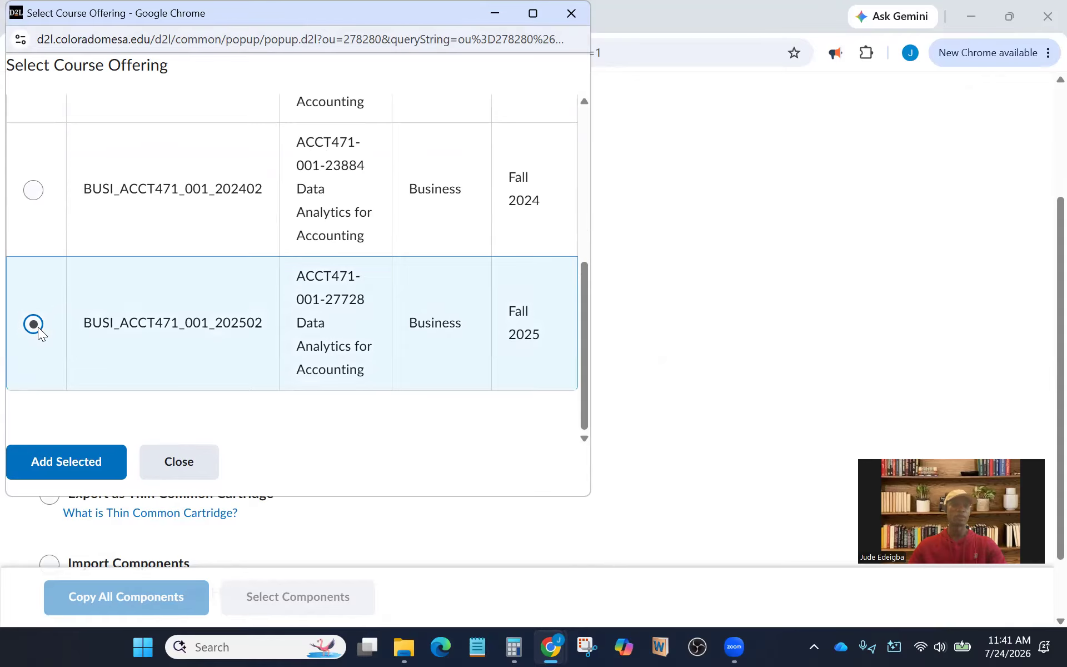
click(61, 469)
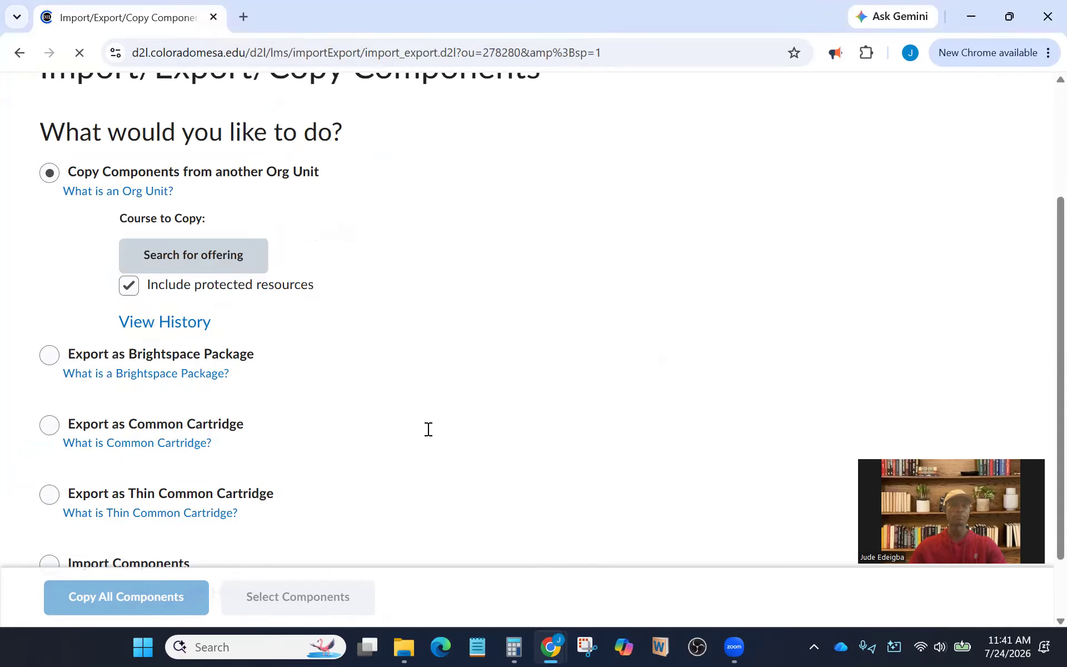
scroll(375, 398, down, 2)
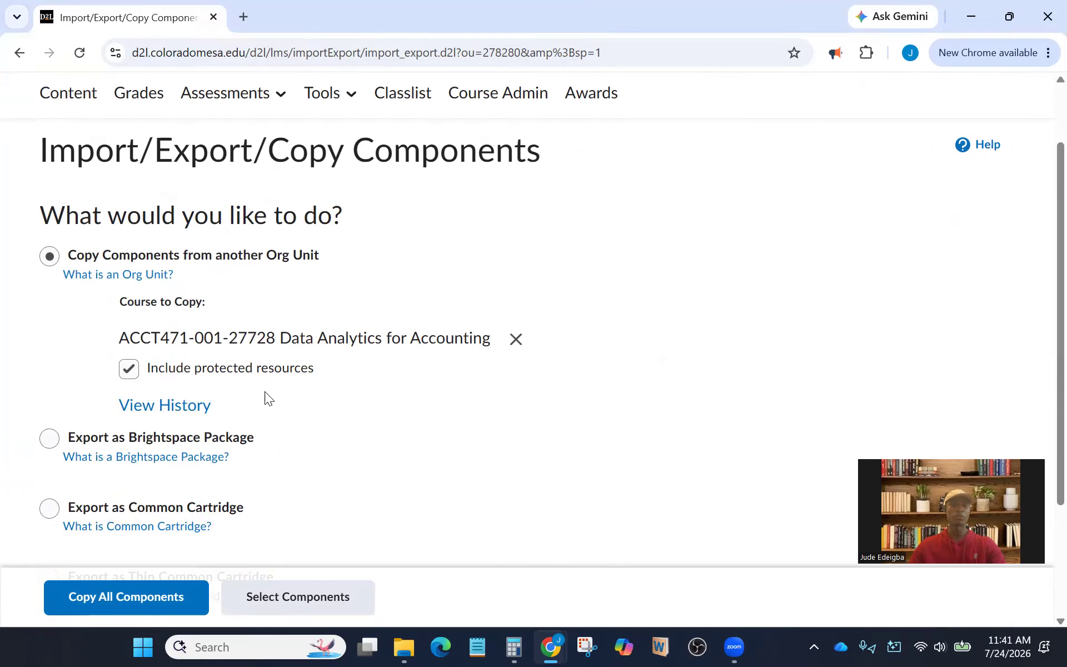
scroll(367, 411, down, 3)
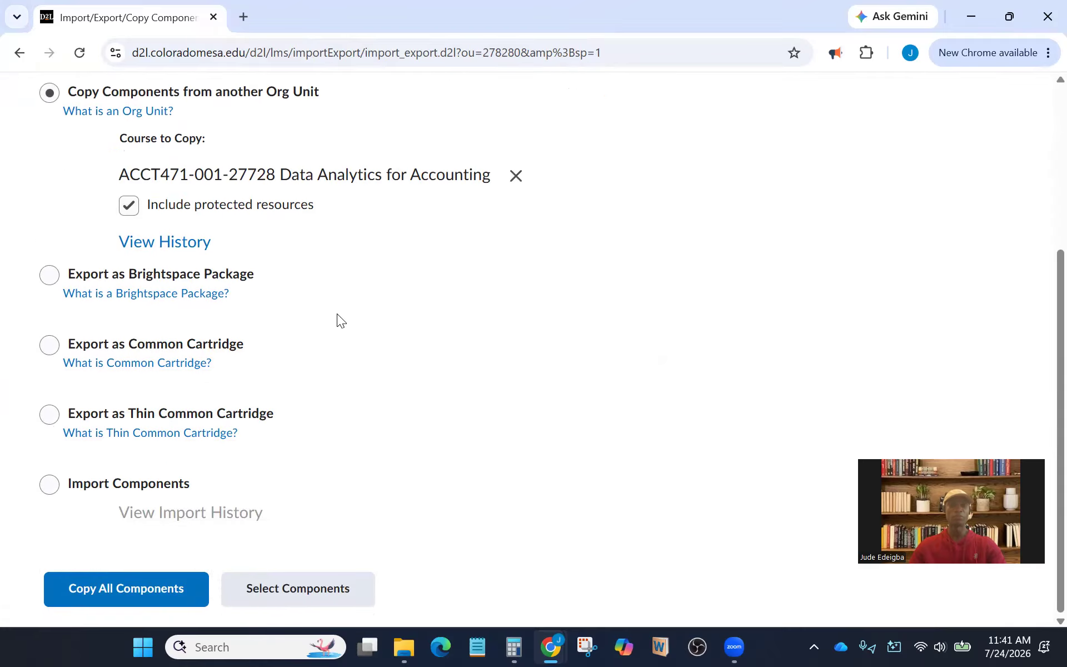
scroll(384, 368, up, 3)
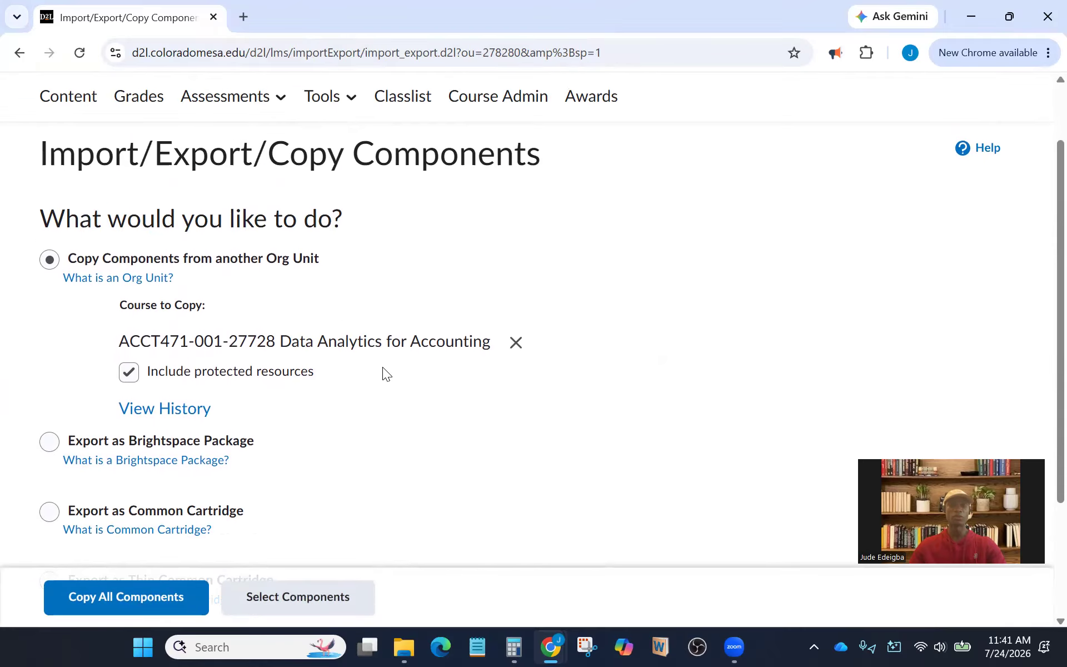
scroll(383, 373, down, 3)
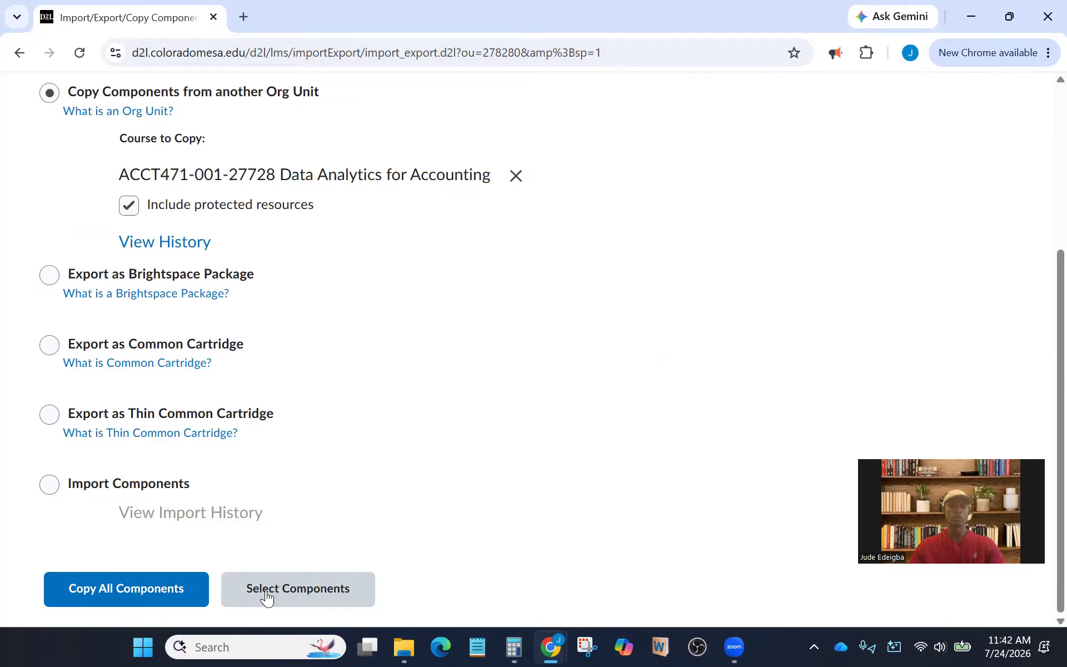
click(297, 594)
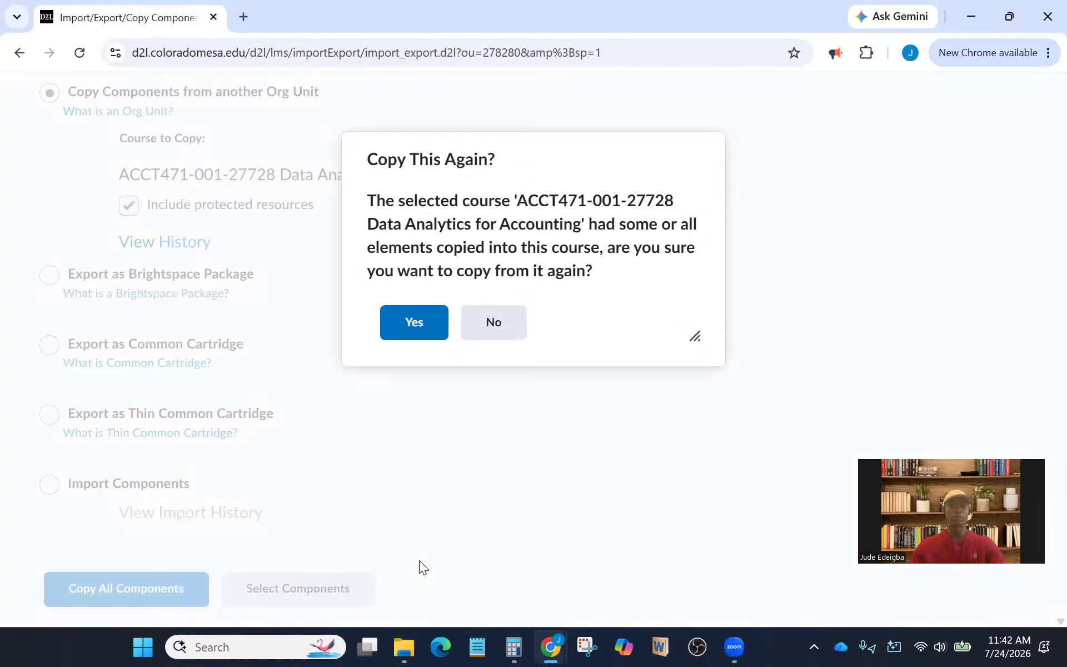
click(412, 328)
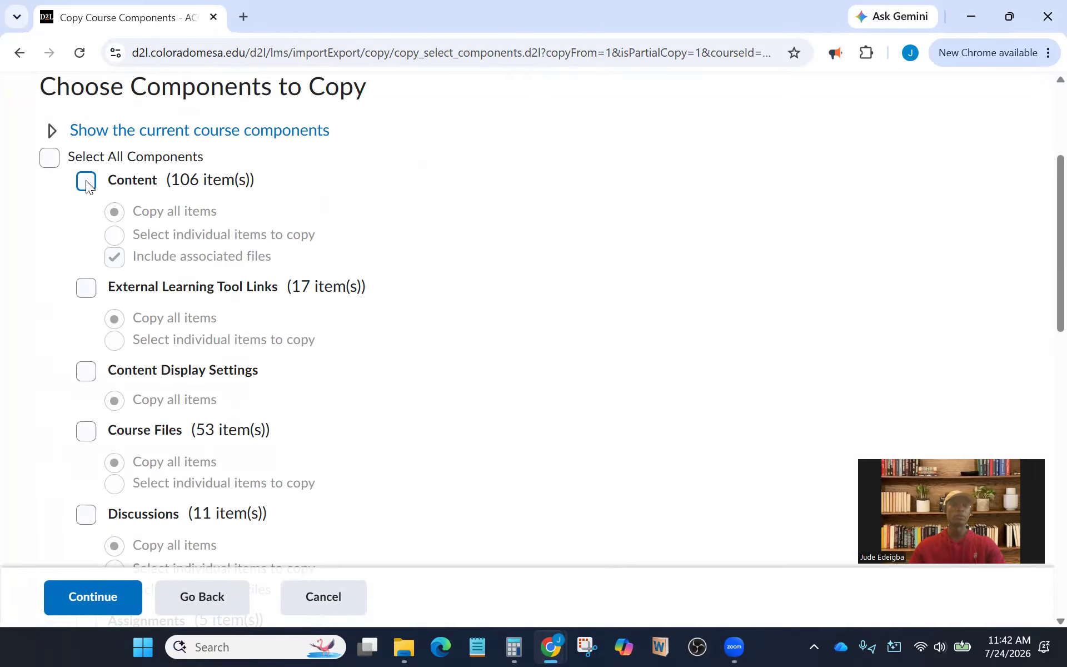
- Select all components for copying except External Learning Tool Links
click(50, 160)
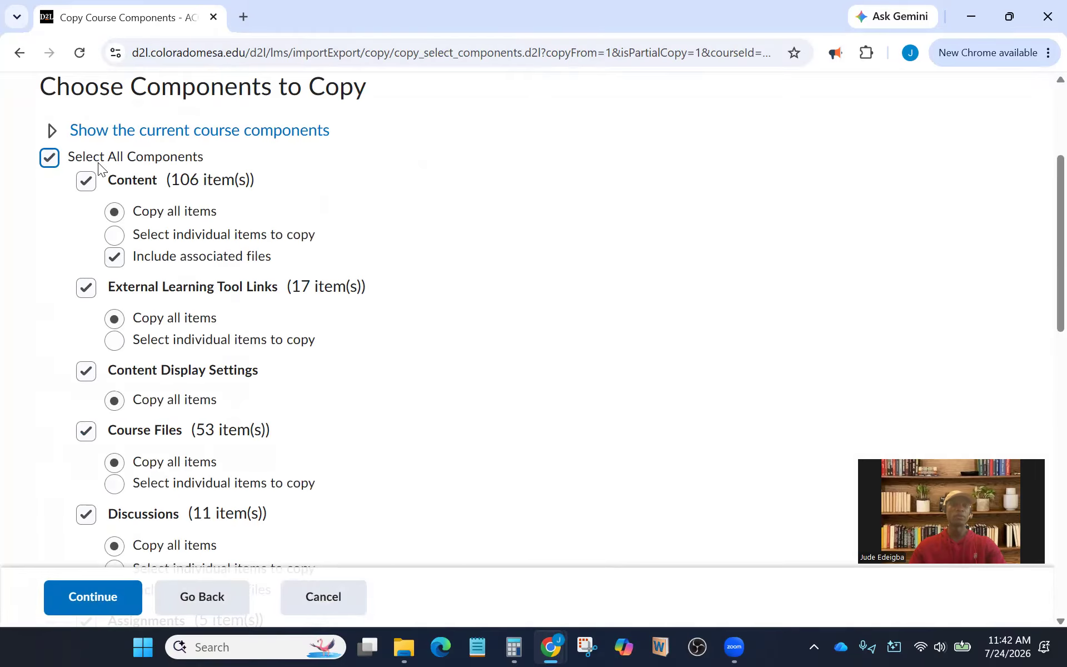
click(162, 319)
click(86, 288)
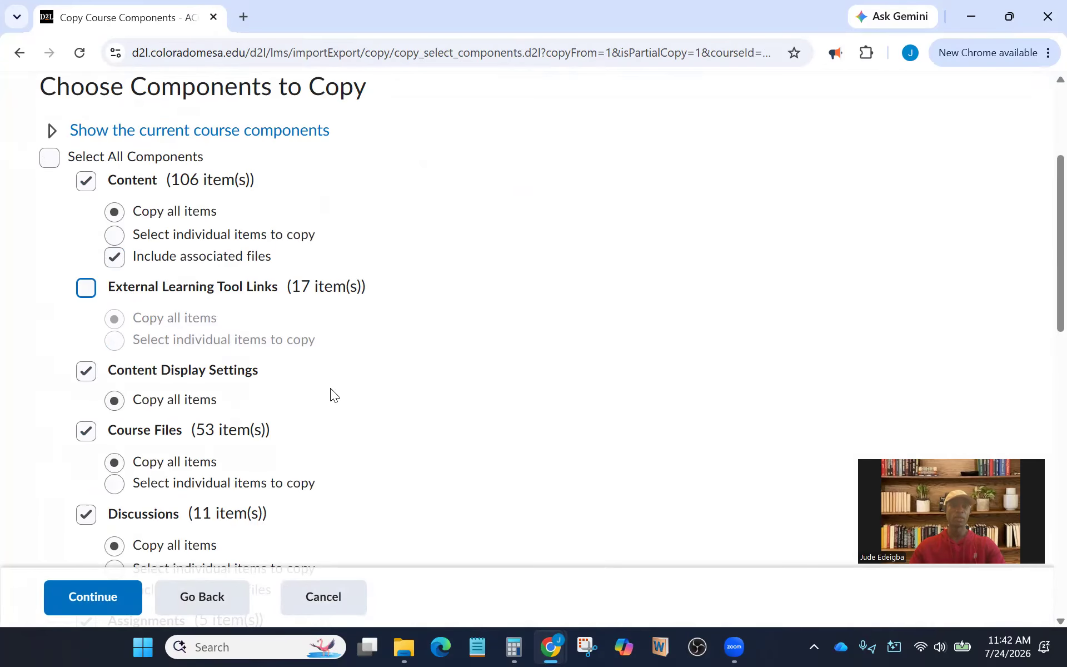
- Review the full list of components to copy, checking which ones are selected
scroll(330, 389, down, 6)
scroll(331, 394, down, 1)
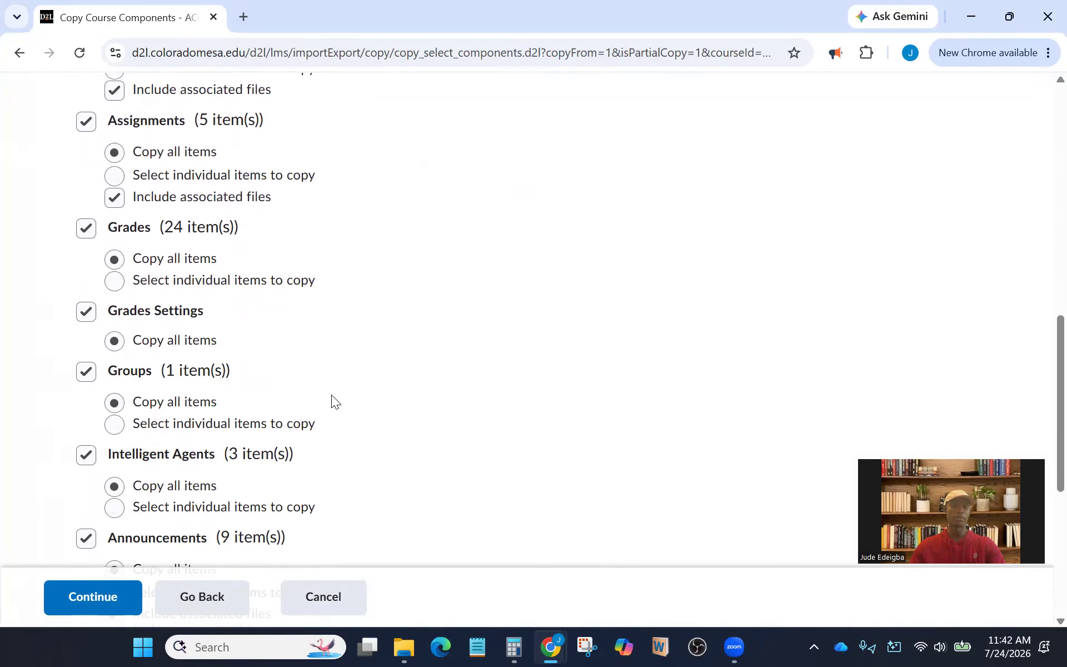
scroll(331, 395, down, 4)
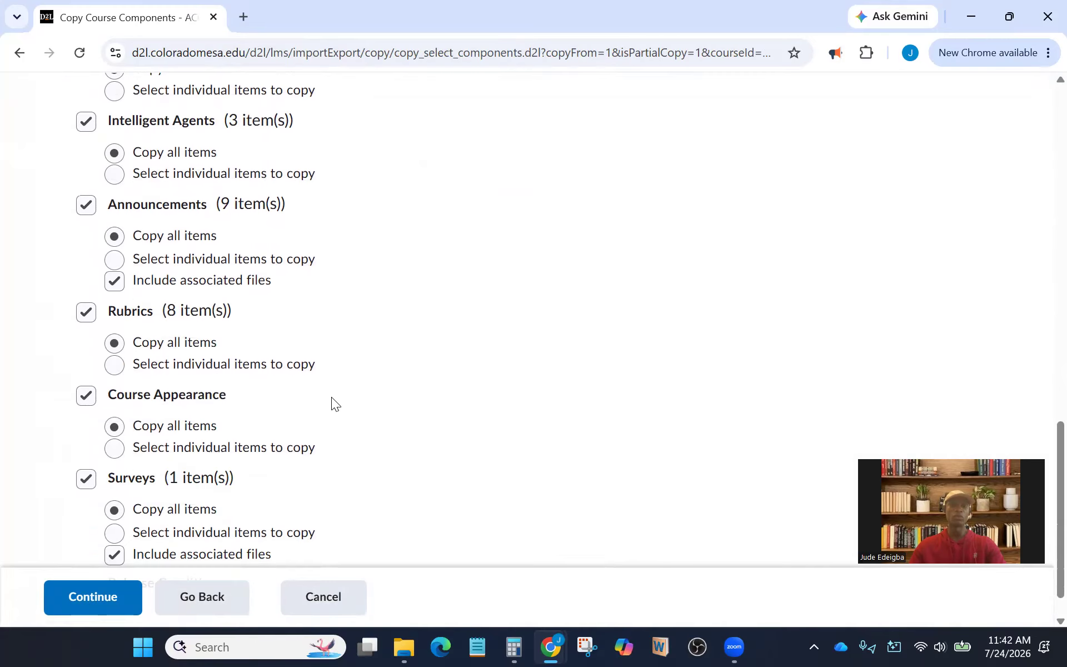
scroll(331, 397, down, 1)
scroll(336, 384, up, 12)
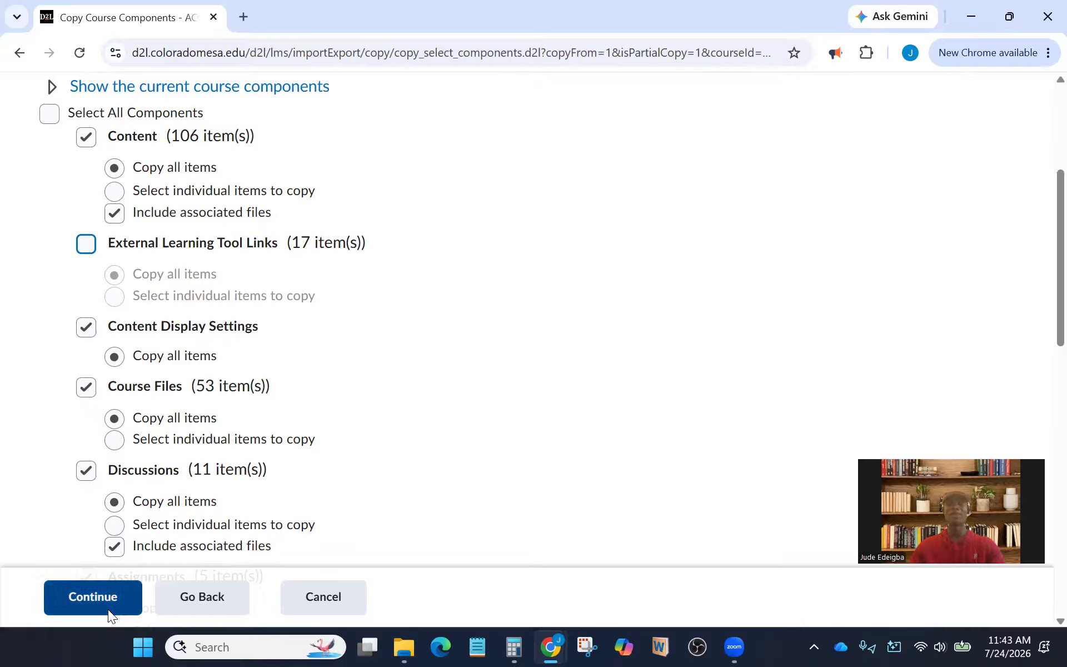
scroll(260, 340, up, 3)
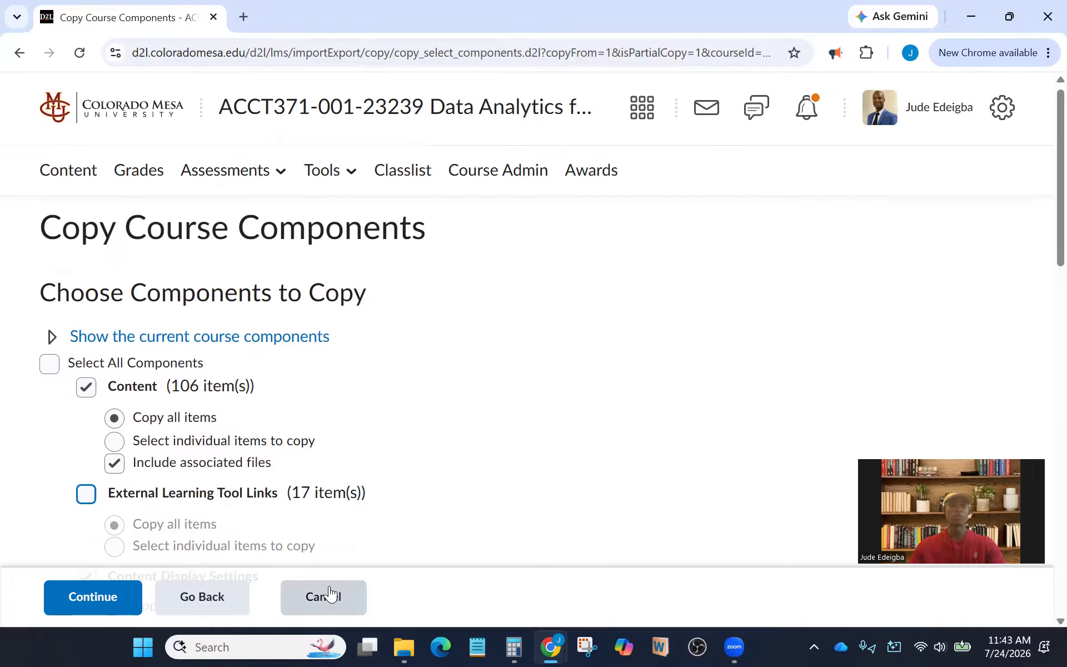
scroll(250, 482, down, 5)
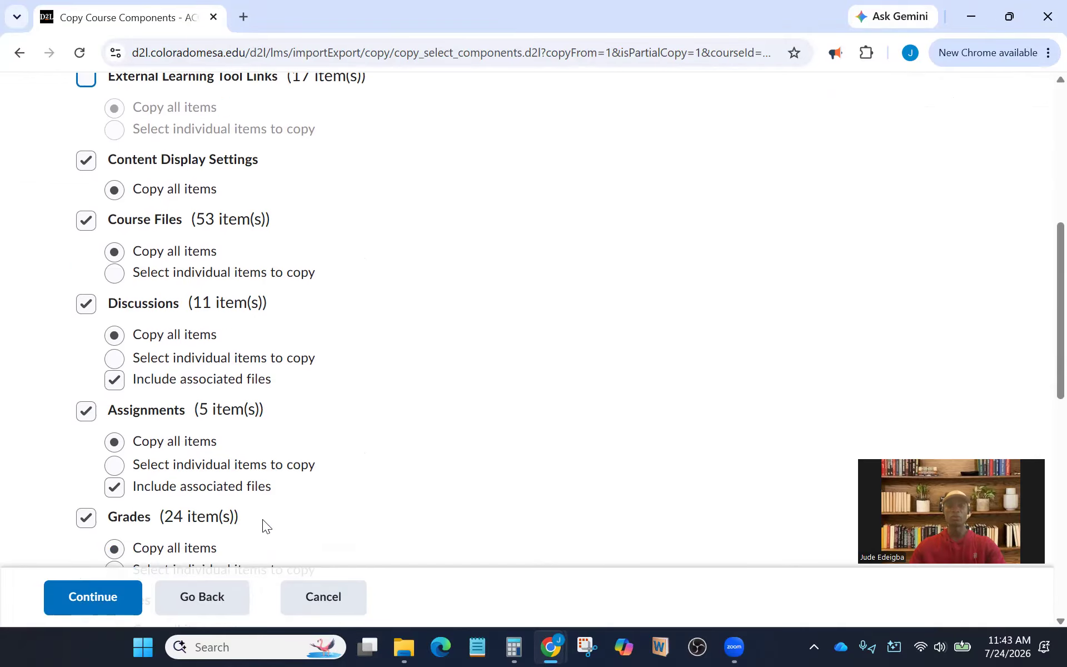
scroll(290, 389, up, 6)
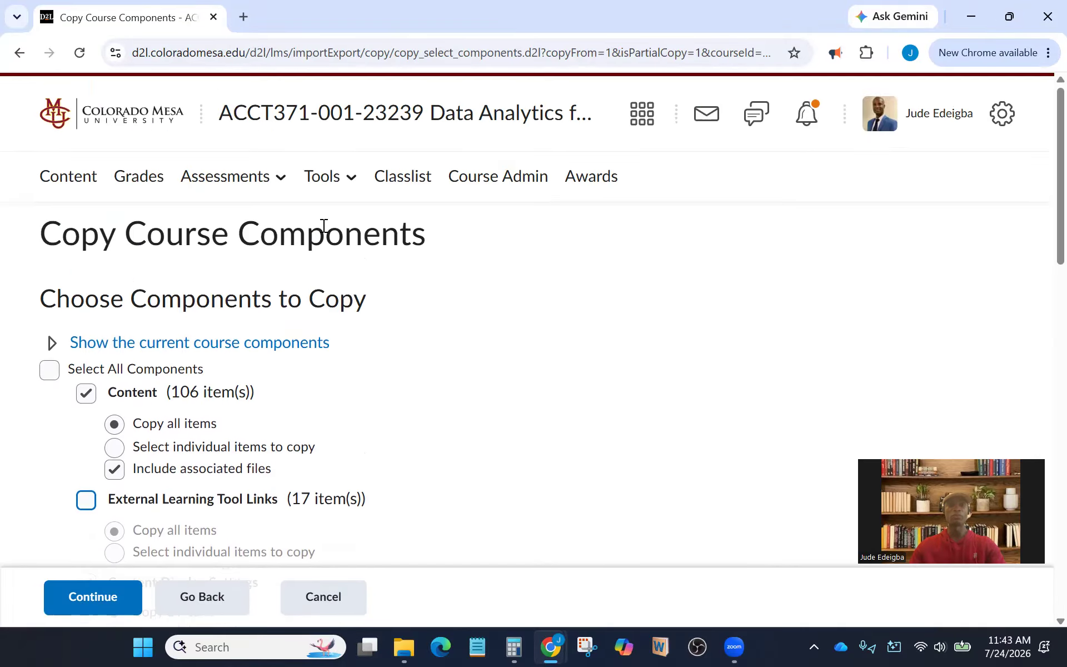
- Open the course content and look through the modules in its table of contents and the Start Here topics
click(92, 179)
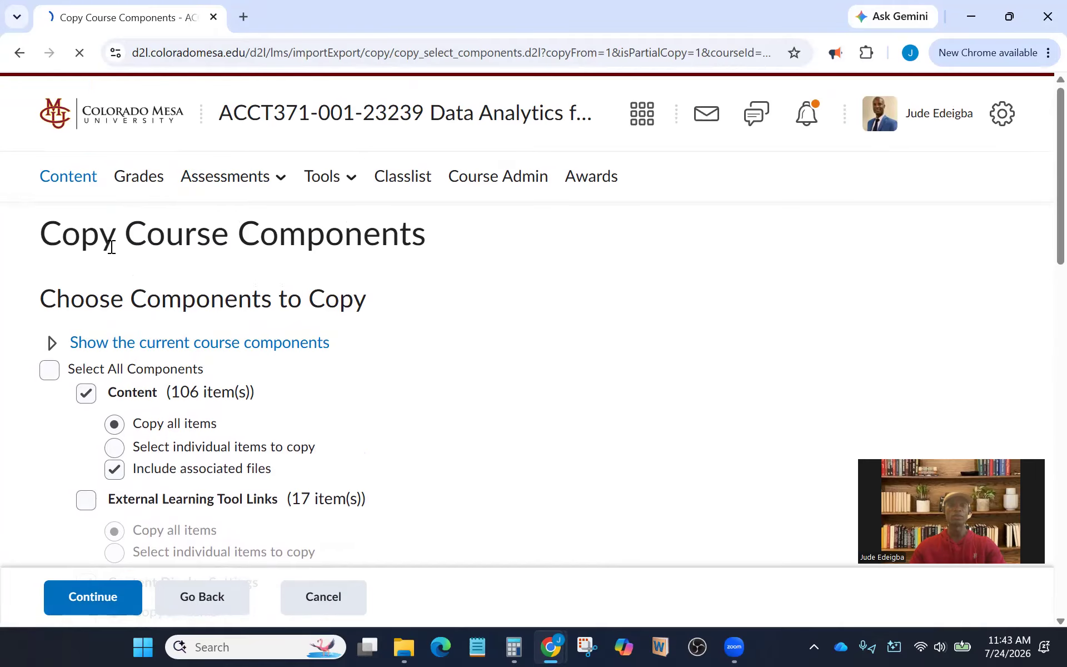
scroll(183, 388, down, 8)
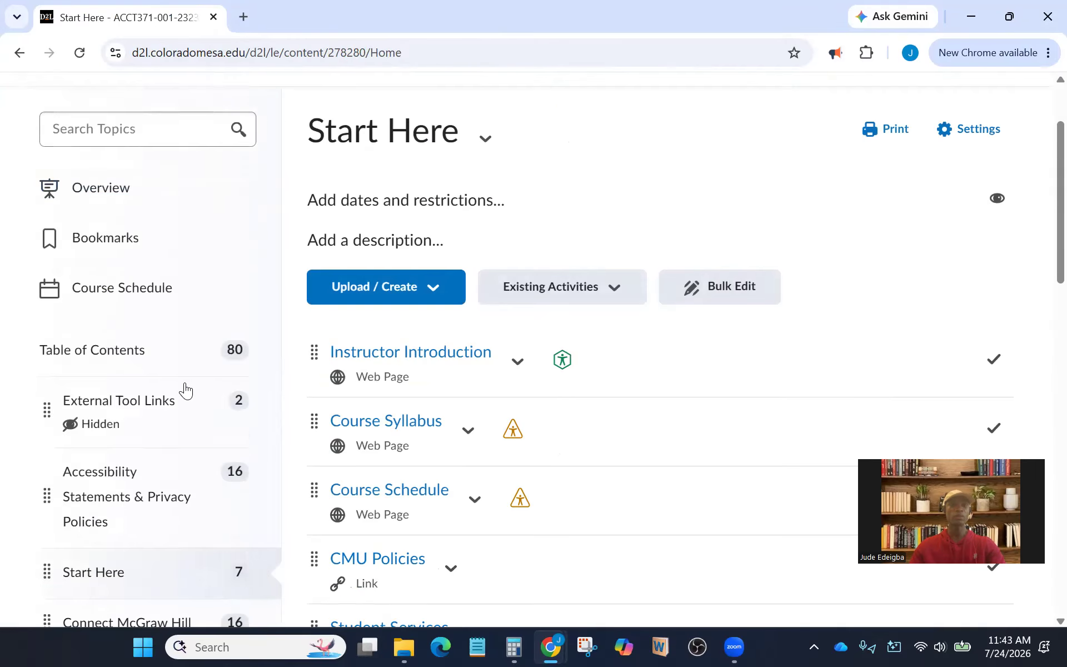
scroll(174, 396, down, 6)
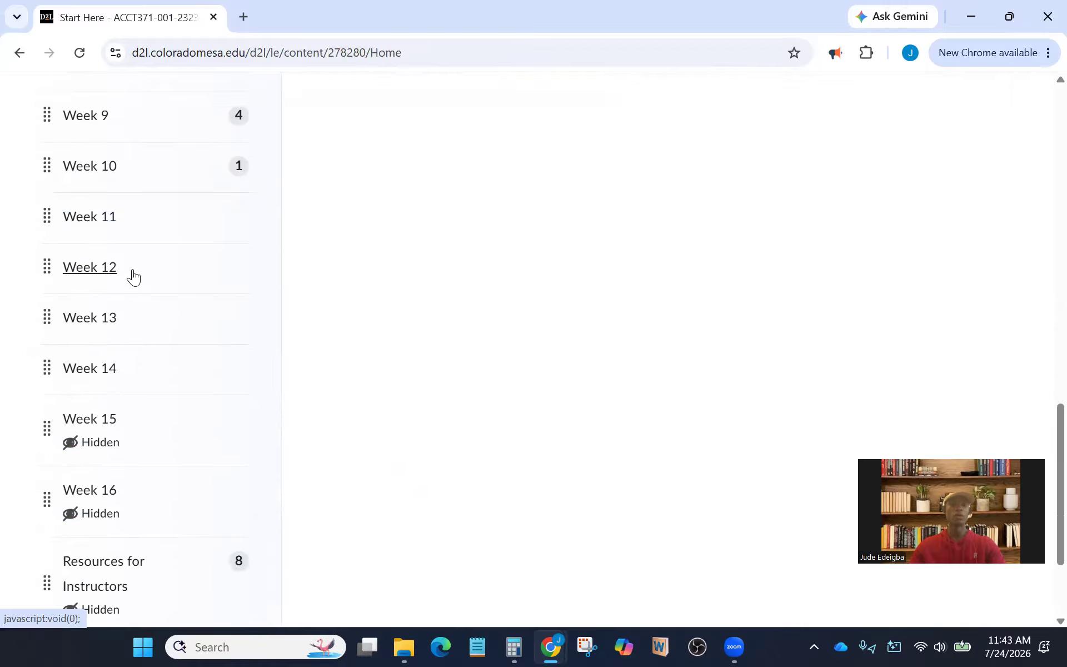
scroll(186, 414, down, 3)
scroll(158, 398, up, 9)
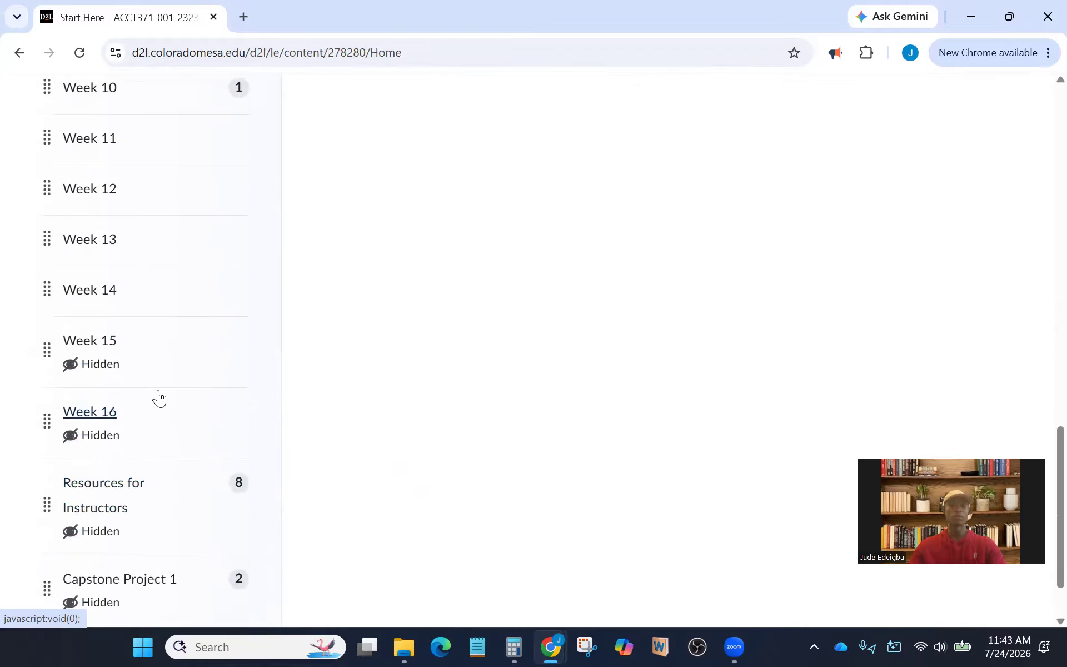
scroll(161, 399, up, 6)
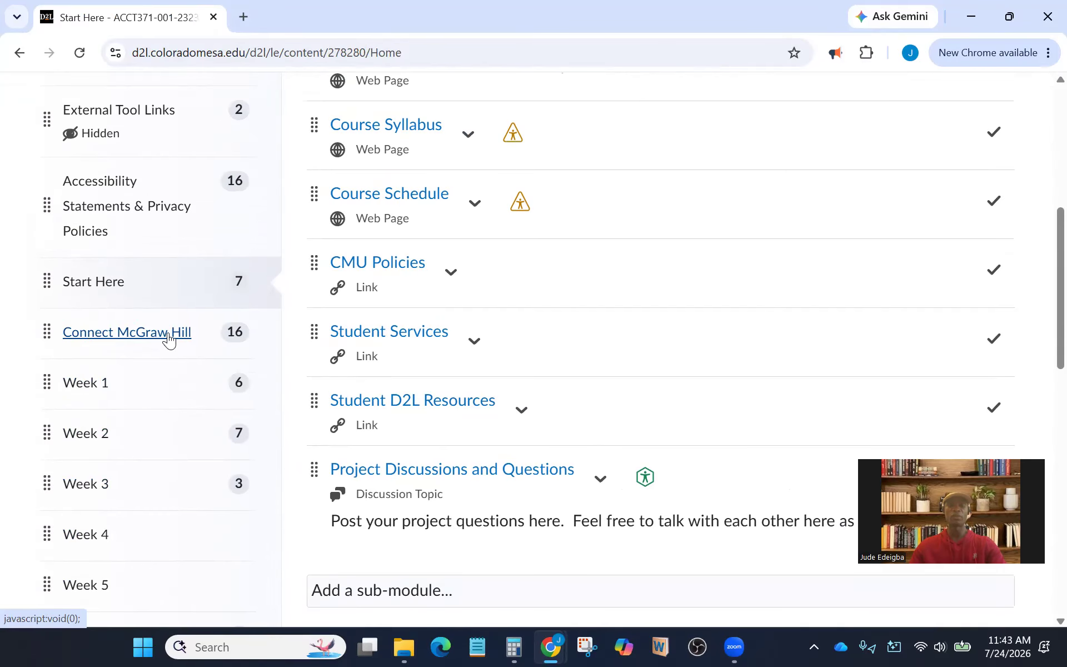
scroll(389, 345, down, 3)
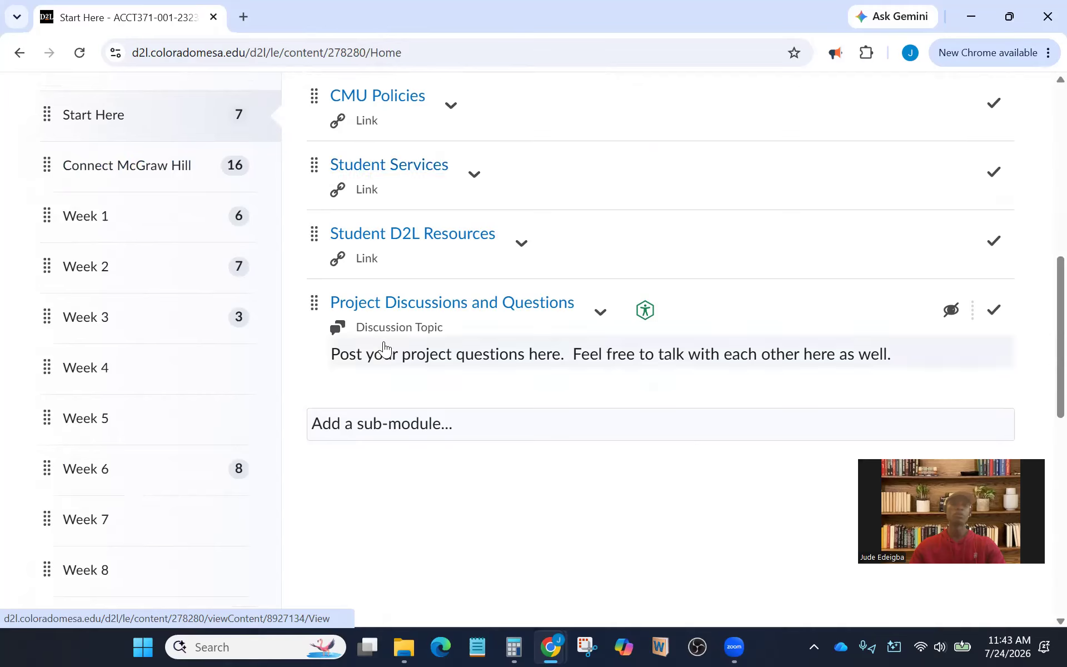
scroll(148, 333, up, 3)
scroll(208, 371, down, 2)
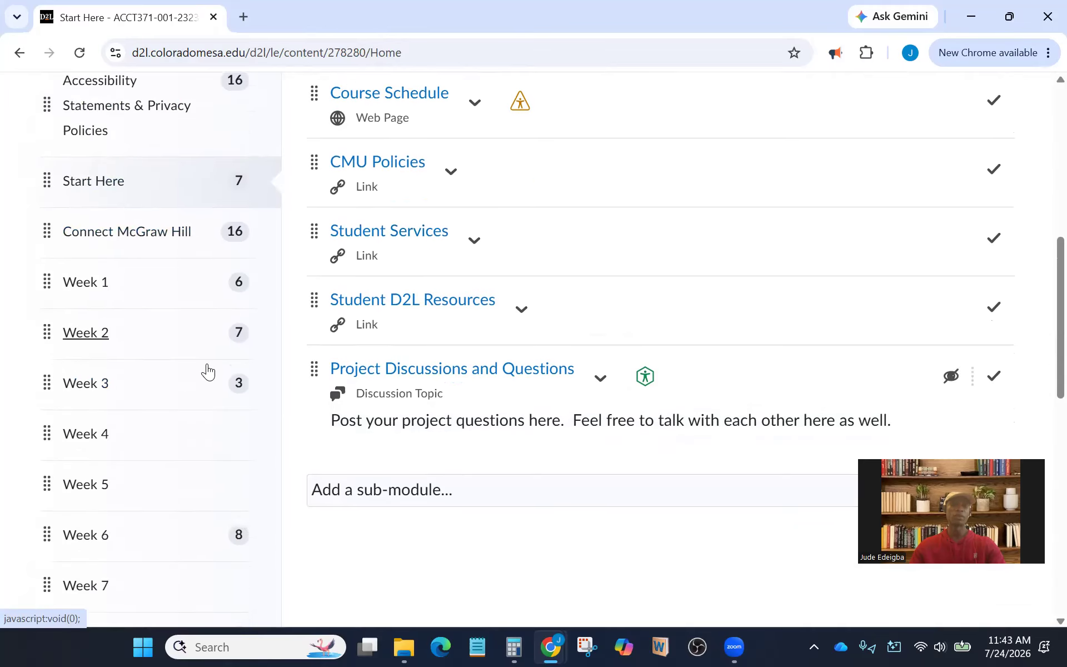
- Enter McGraw Hill Connect as the name of a new module at the end of the table of contents
scroll(208, 372, down, 10)
click(125, 574)
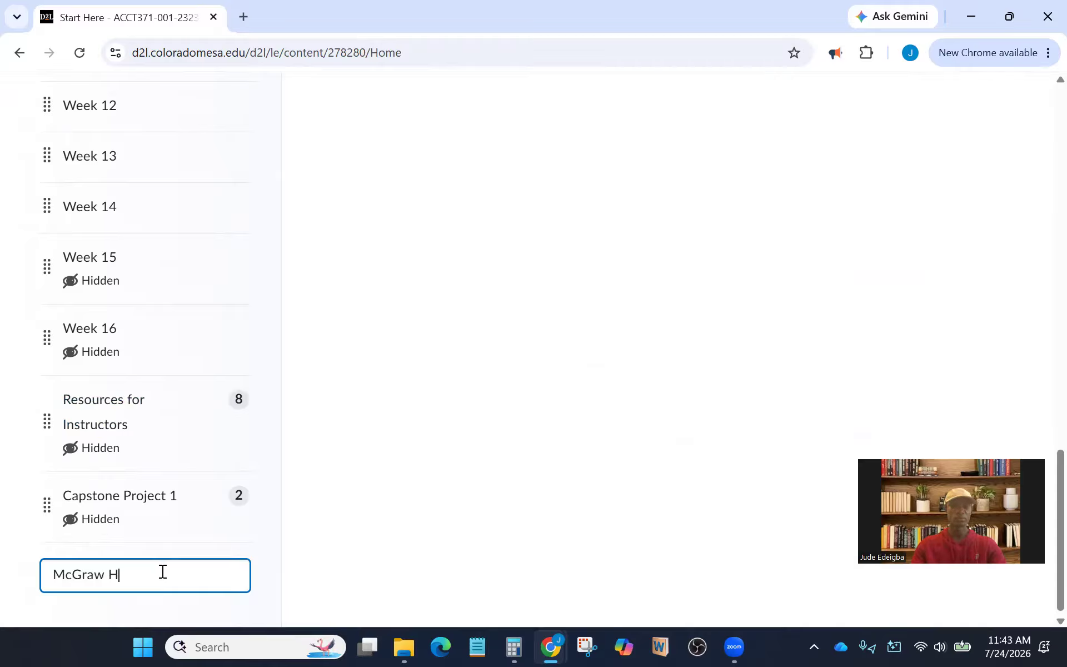
text(onb)
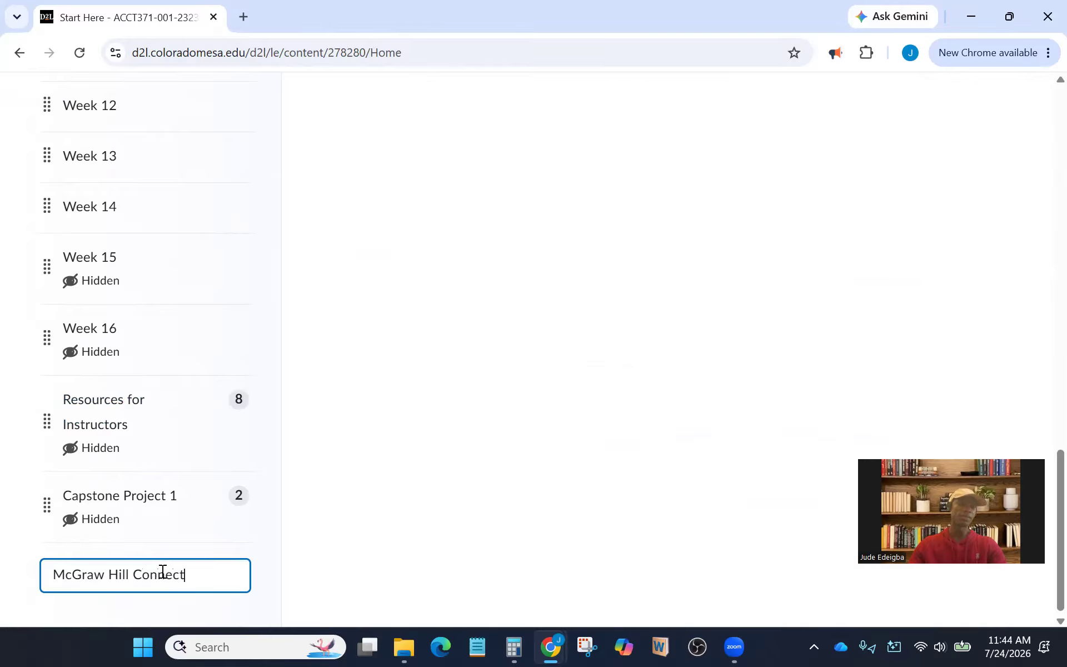
- Clear the name entered for the new module, leaving the module uncreated
key(BackSpace)
key(BackSpace)
key(BackSpace)
key(BackSpace)
key(BackSpace)
key(BackSpace)
key(BackSpace)
key(BackSpace)
key(BackSpace)
key(BackSpace)
key(BackSpace)
key(BackSpace)
key(BackSpace)
key(BackSpace)
key(BackSpace)
key(BackSpace)
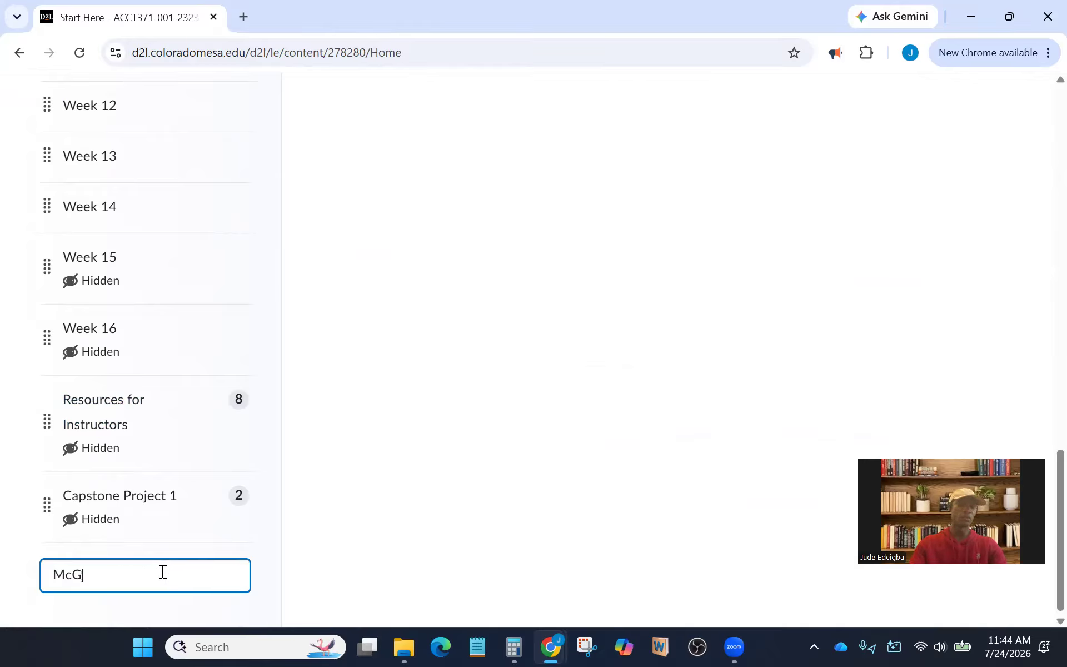
key(BackSpace)
key(BackSpace)
key(BackSpace)
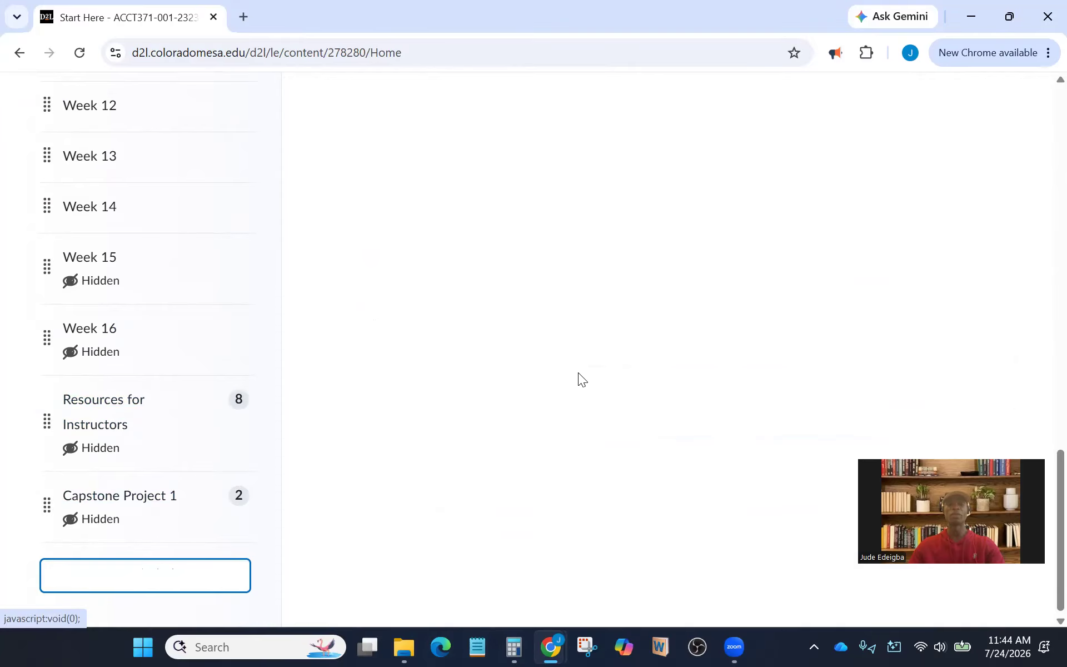
- Open the existing Connect McGraw Hill module from the table of contents
scroll(205, 412, up, 10)
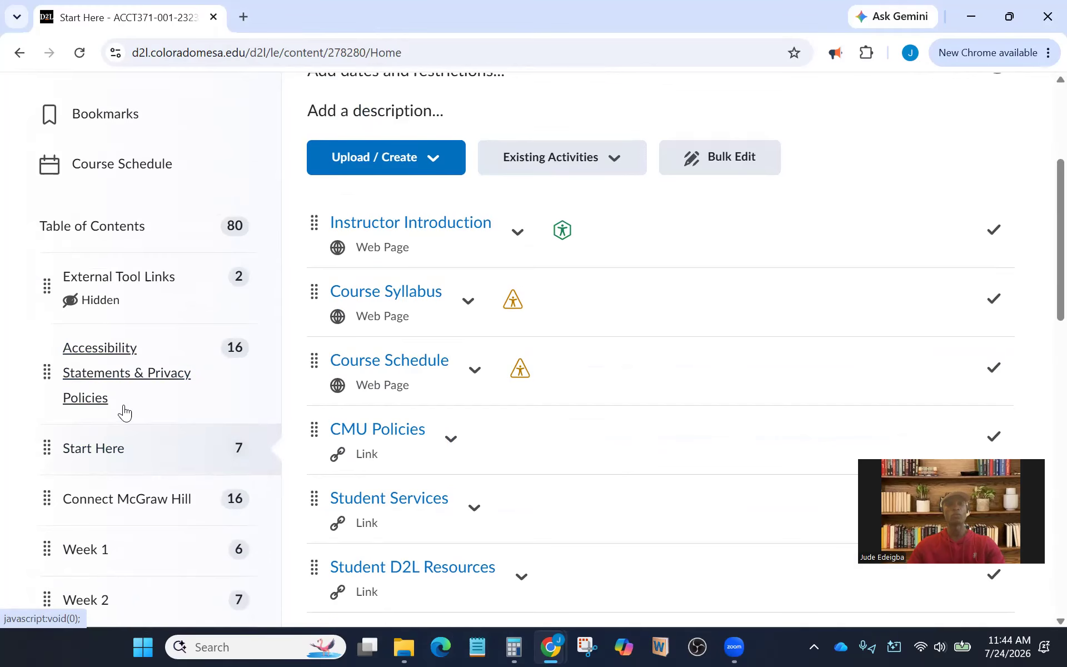
scroll(142, 483, down, 1)
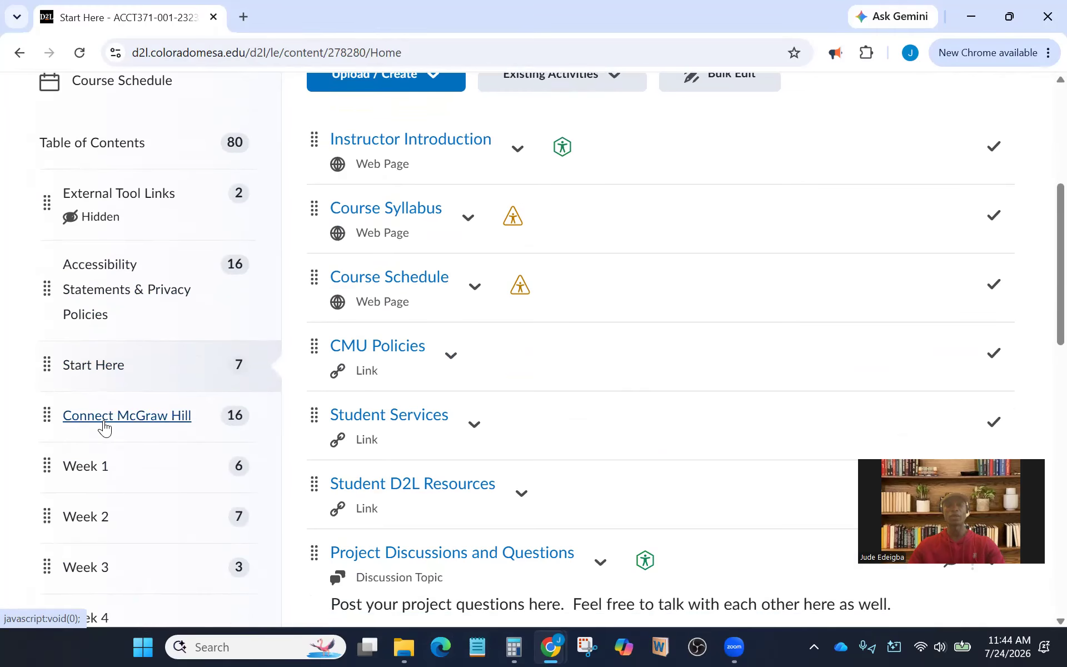
scroll(716, 292, up, 3)
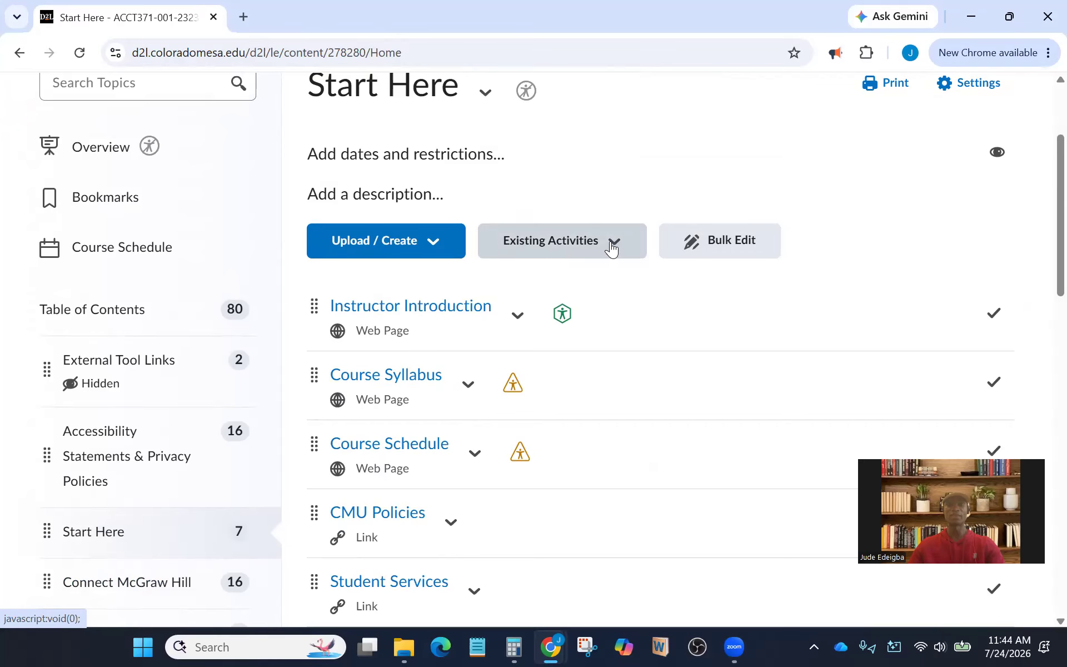
scroll(138, 467, down, 3)
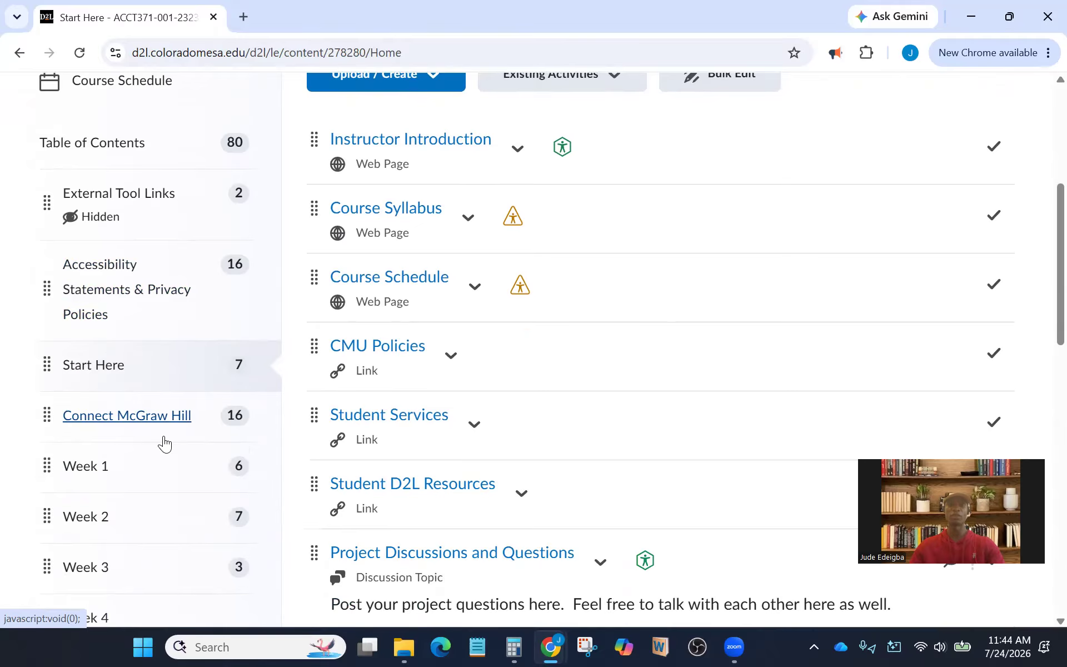
scroll(636, 398, up, 6)
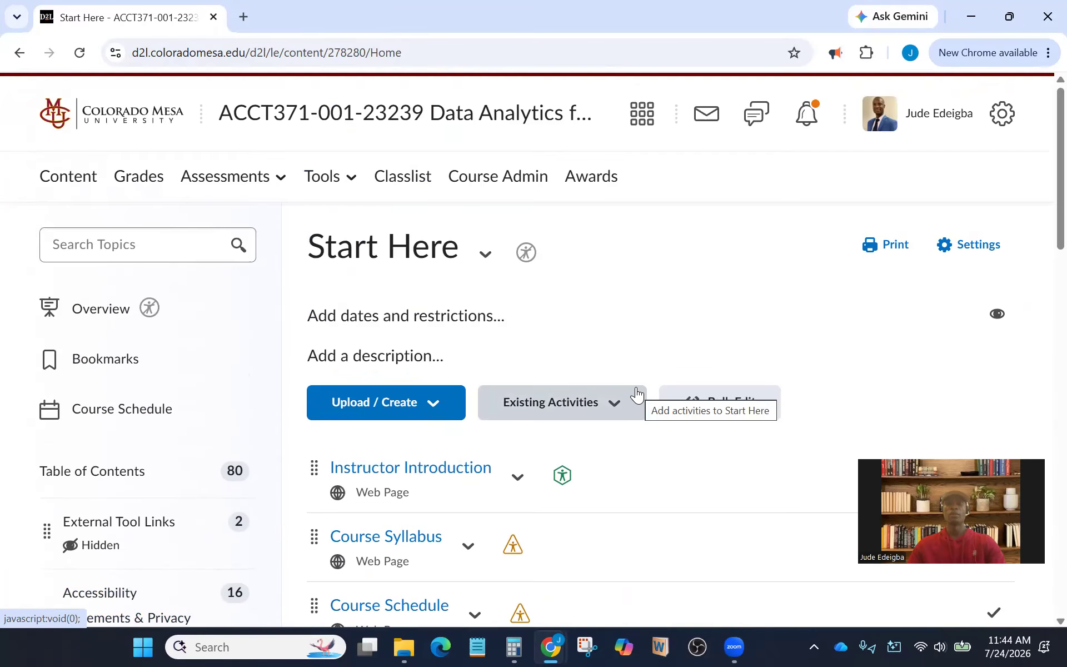
scroll(602, 427, down, 4)
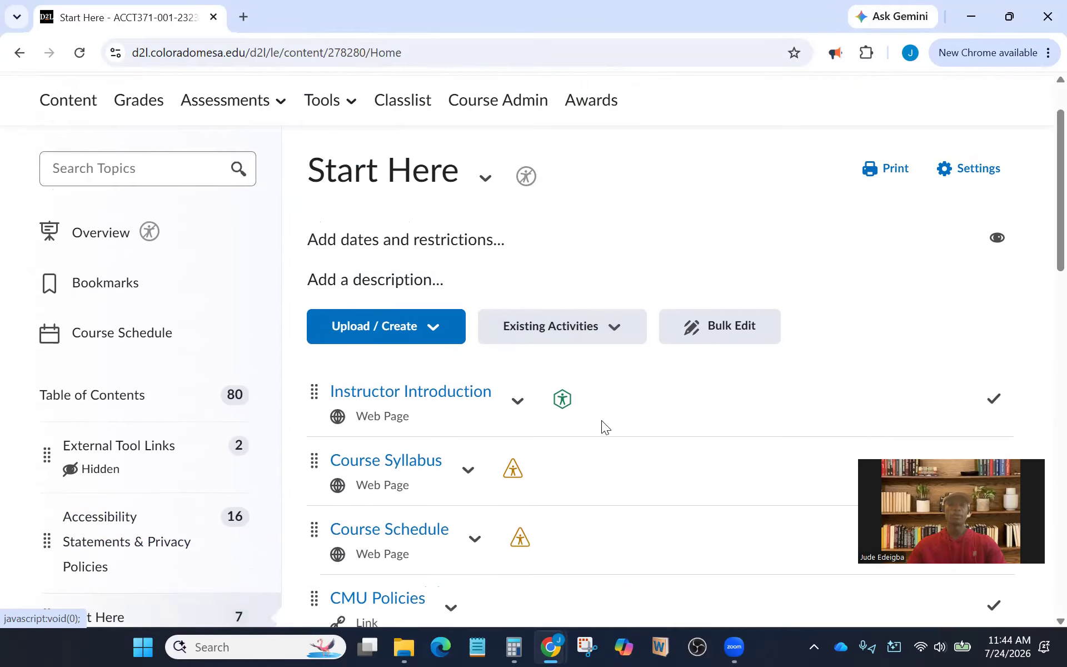
scroll(133, 434, down, 3)
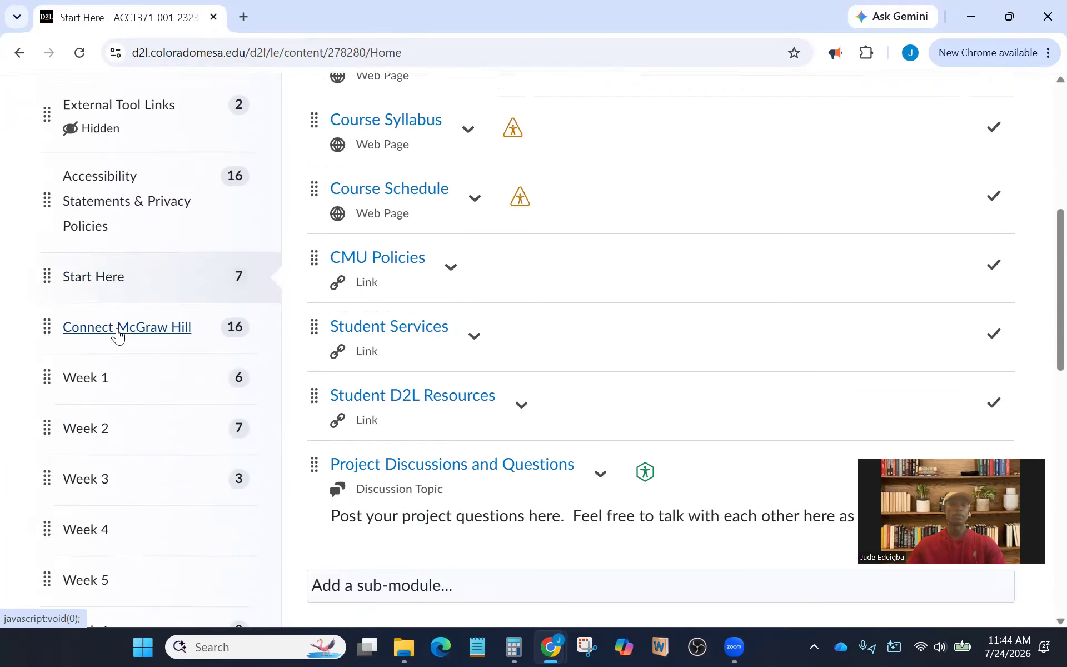
click(115, 333)
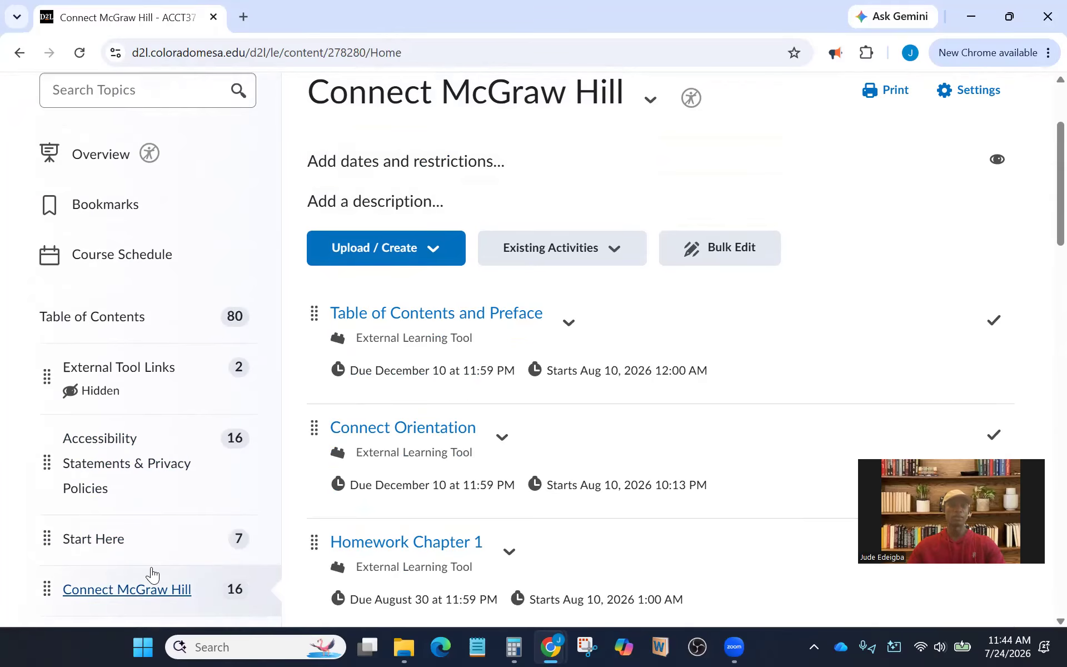
- Examine the existing activity types that can be added to the Connect McGraw Hill module, including McGraw Hill Connect LTIA, and close the list
scroll(147, 581, down, 2)
scroll(552, 452, up, 5)
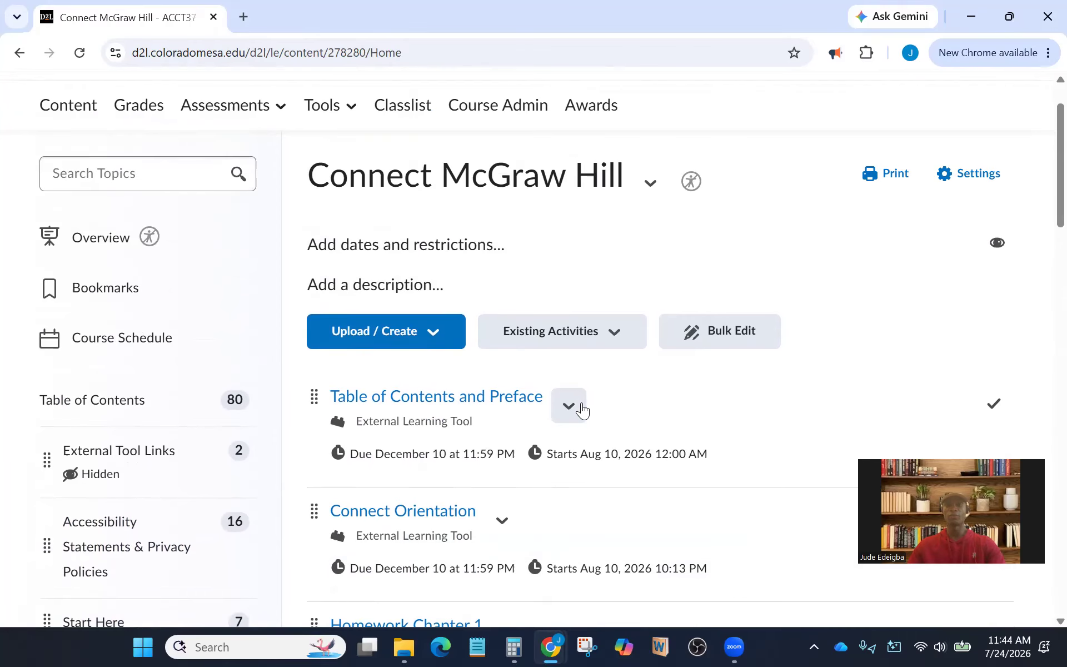
scroll(612, 440, down, 2)
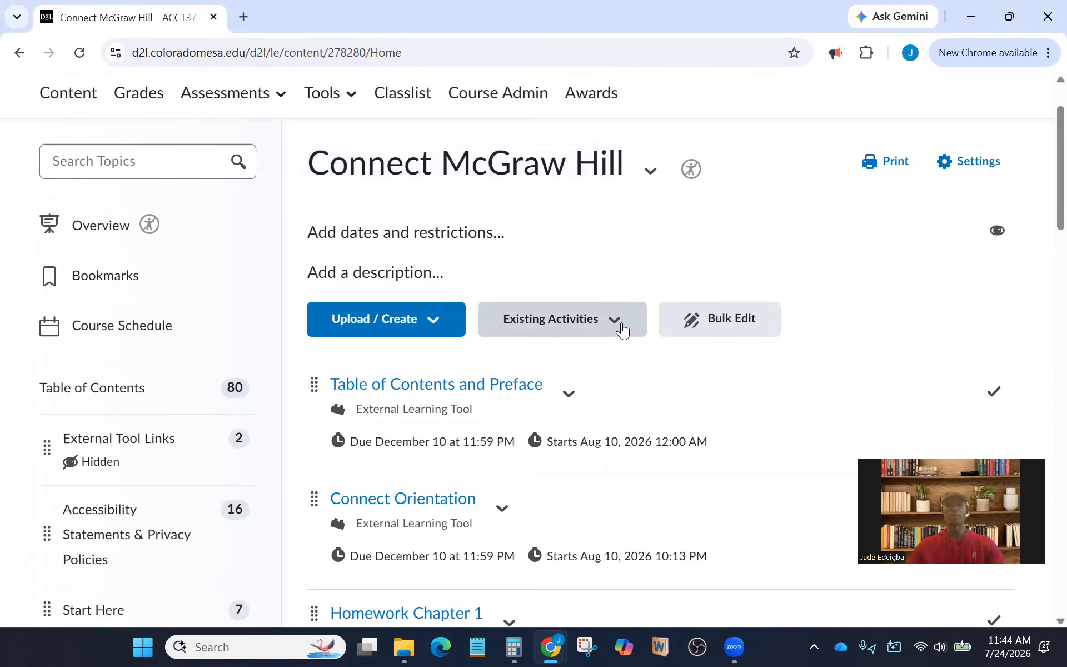
click(621, 331)
scroll(634, 417, down, 3)
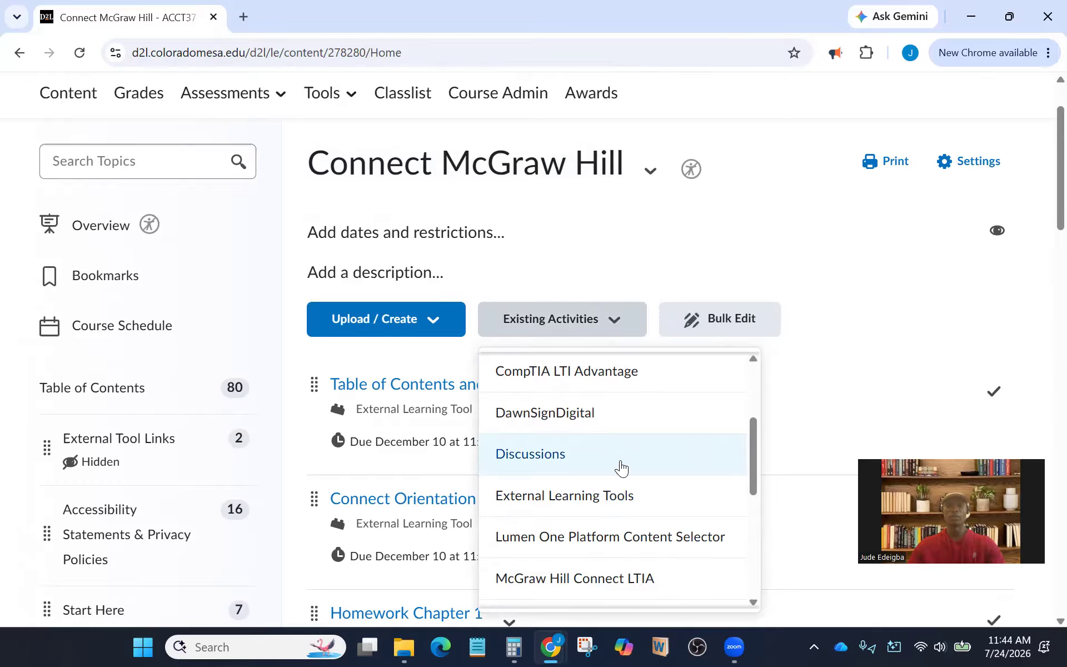
scroll(628, 489, down, 1)
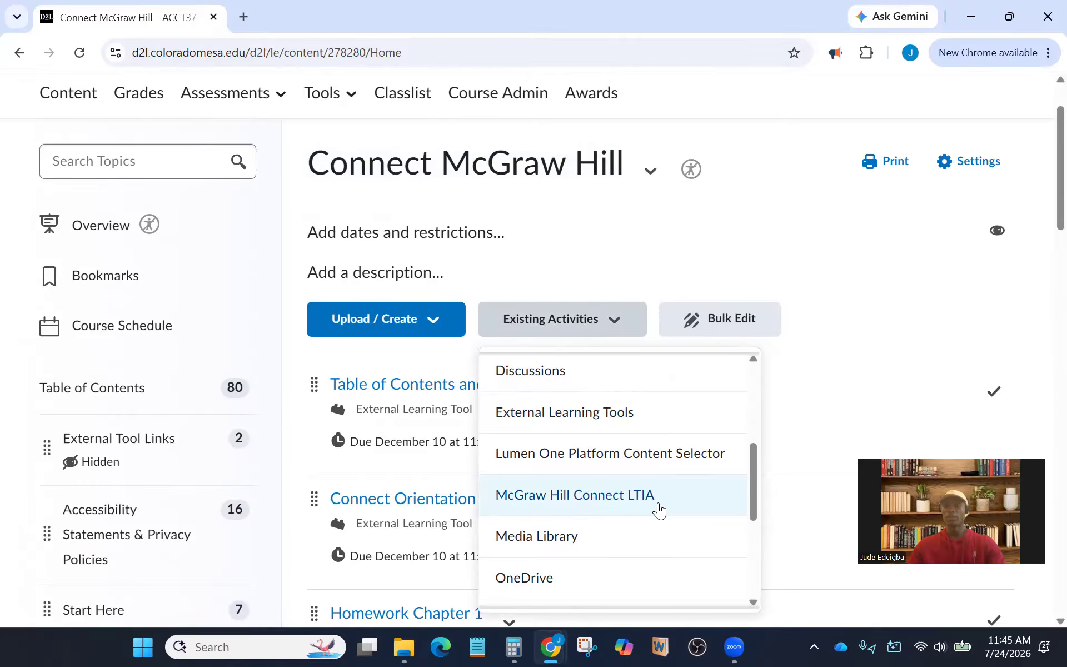
scroll(655, 509, down, 5)
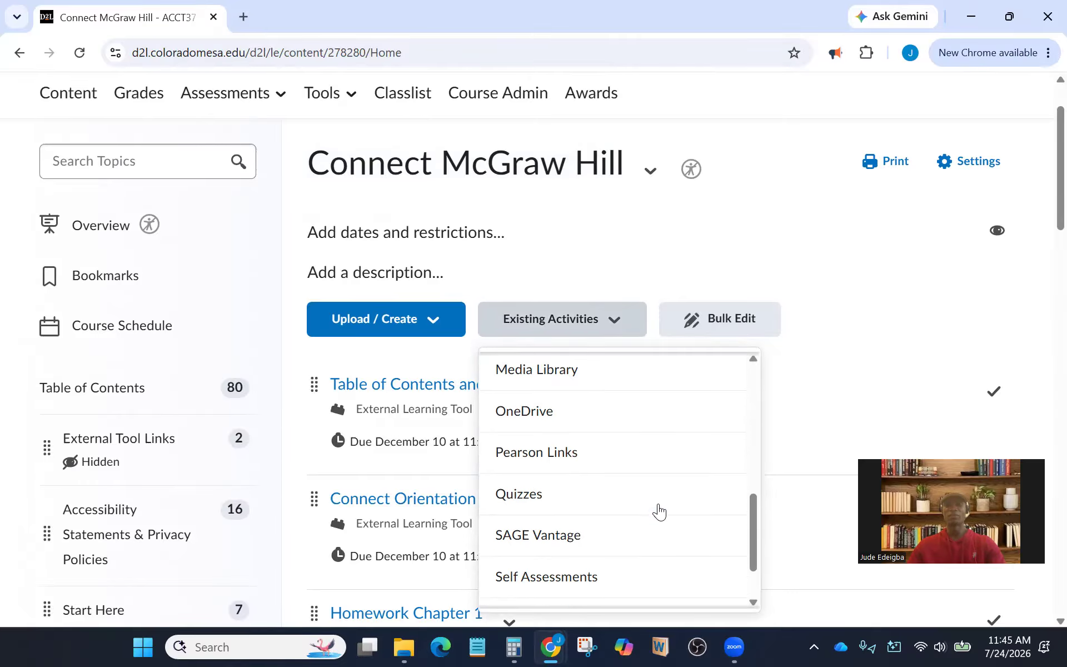
scroll(632, 408, up, 5)
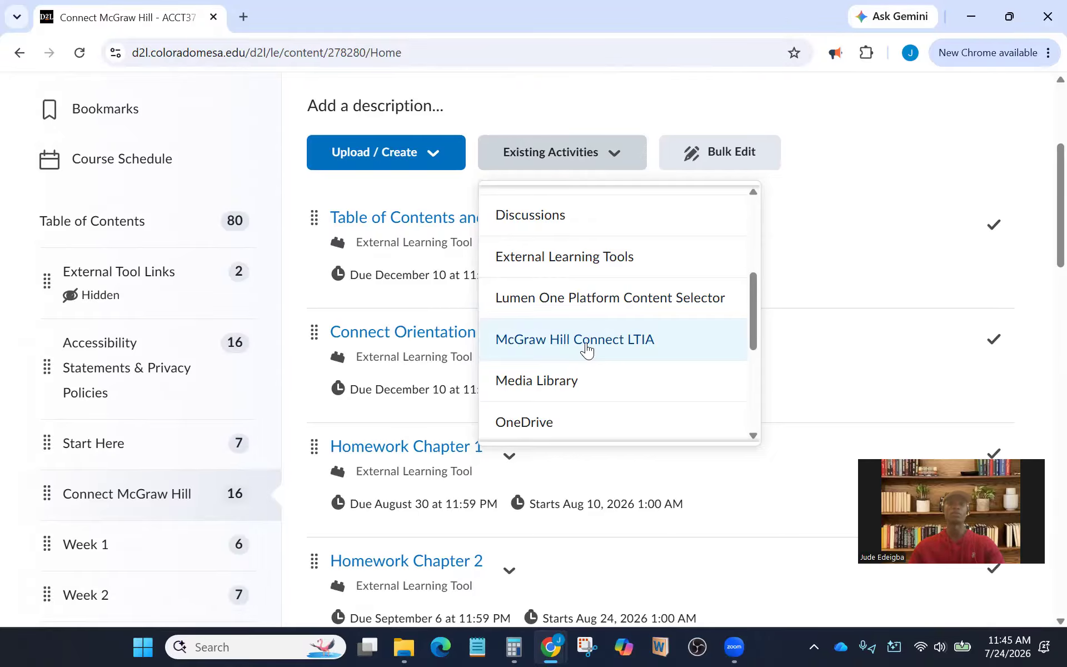
click(1026, 128)
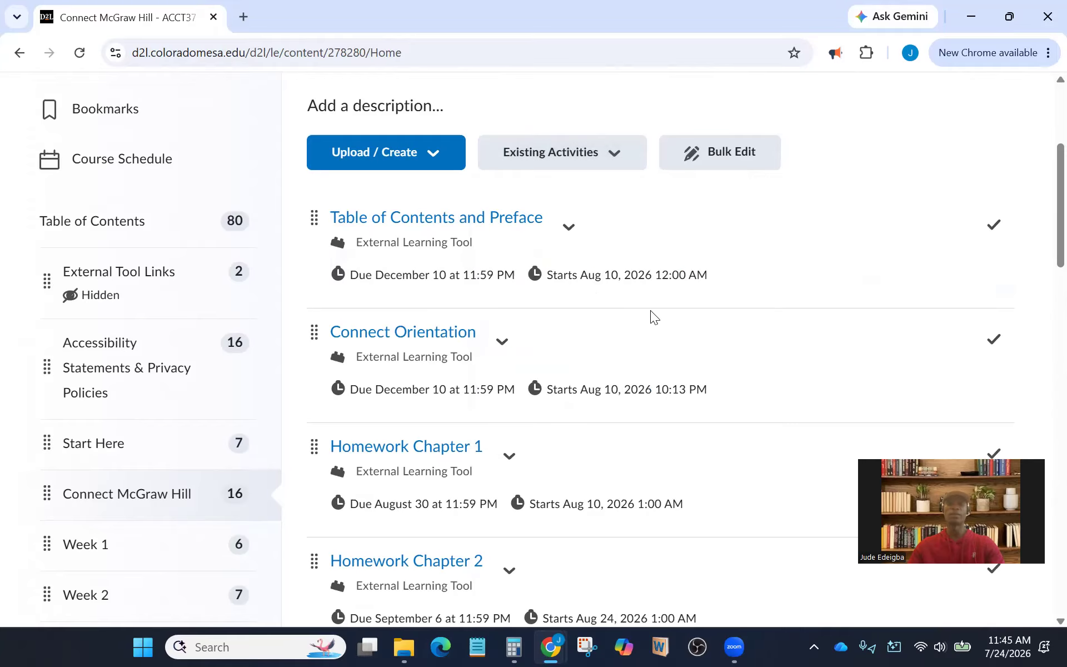
- Launch the Connect Orientation topic in McGraw Hill Connect and go to the My Courses list there
scroll(633, 321, up, 3)
scroll(556, 389, down, 3)
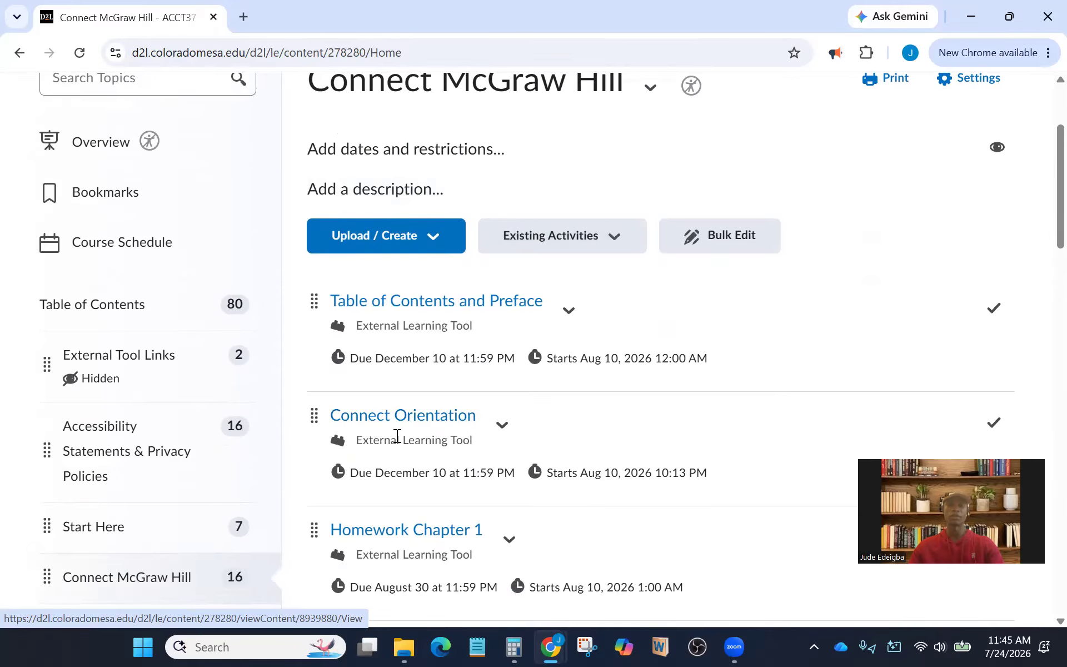
click(432, 426)
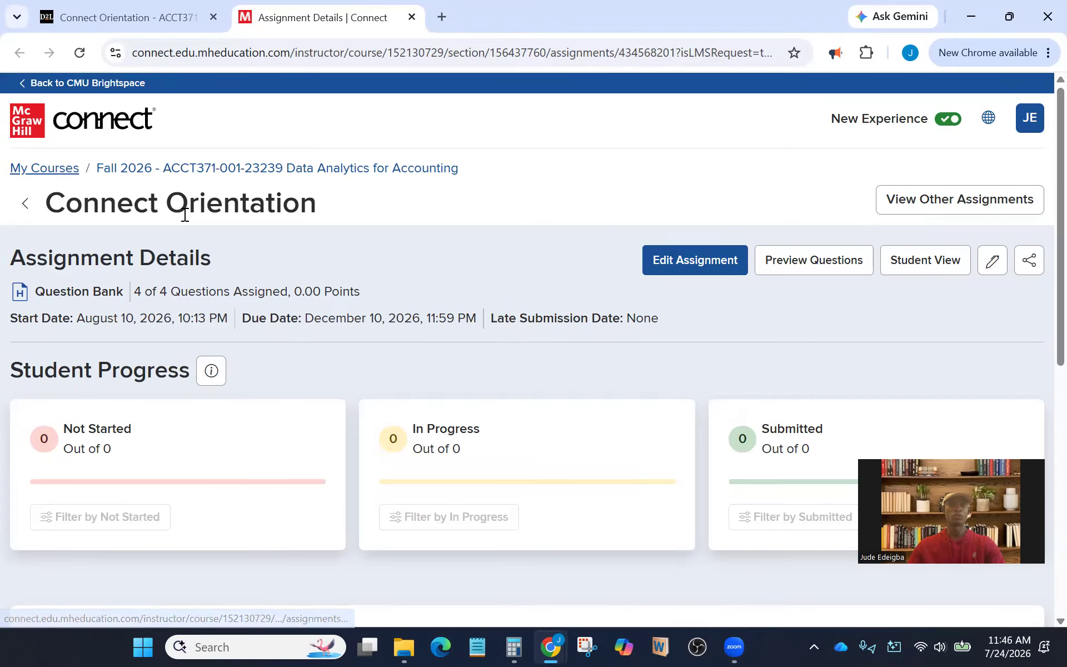
click(67, 170)
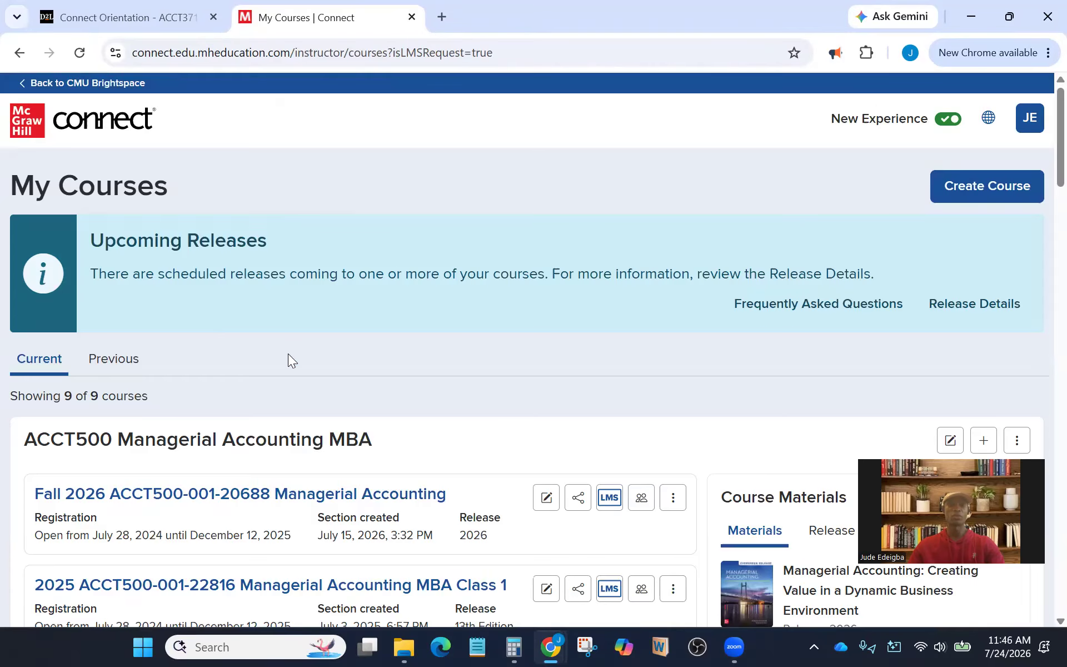
scroll(577, 341, down, 3)
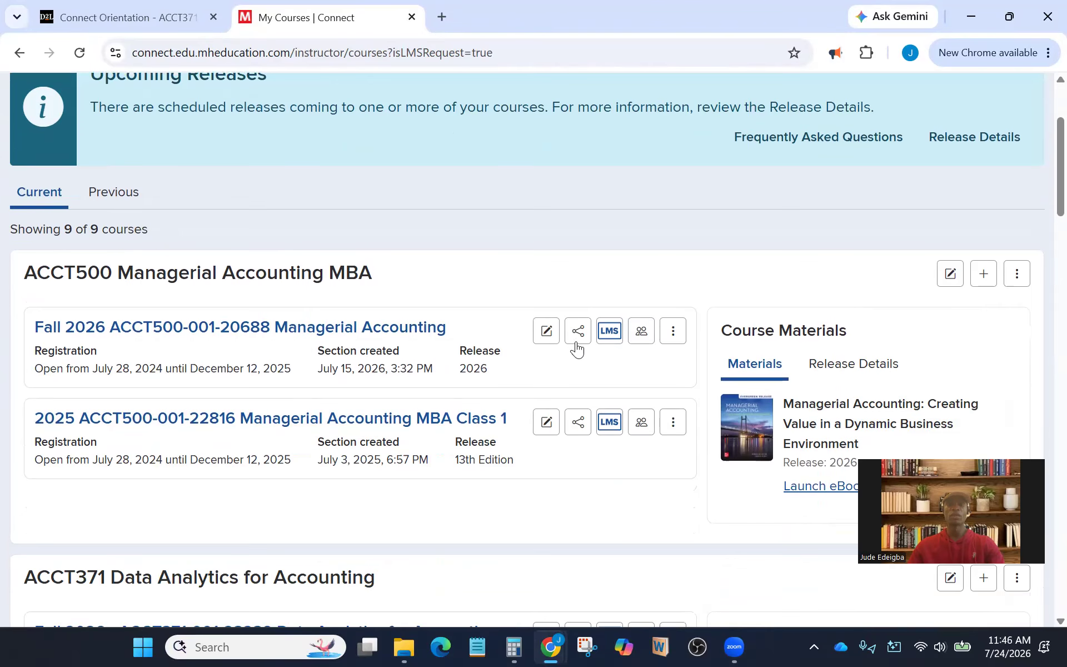
scroll(449, 382, up, 3)
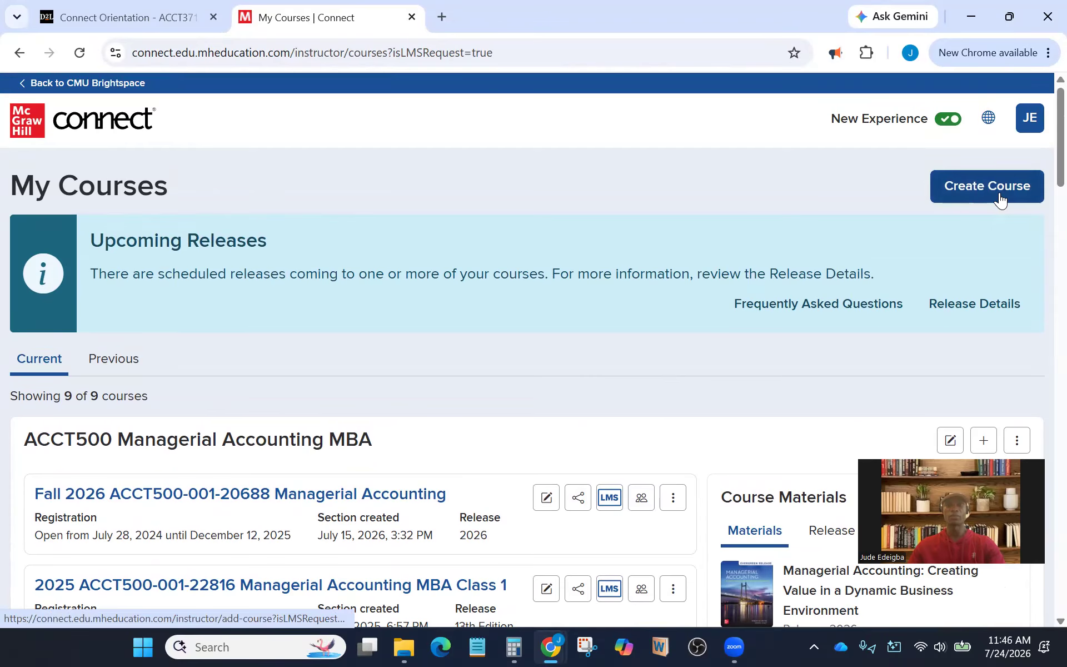
scroll(565, 268, down, 1)
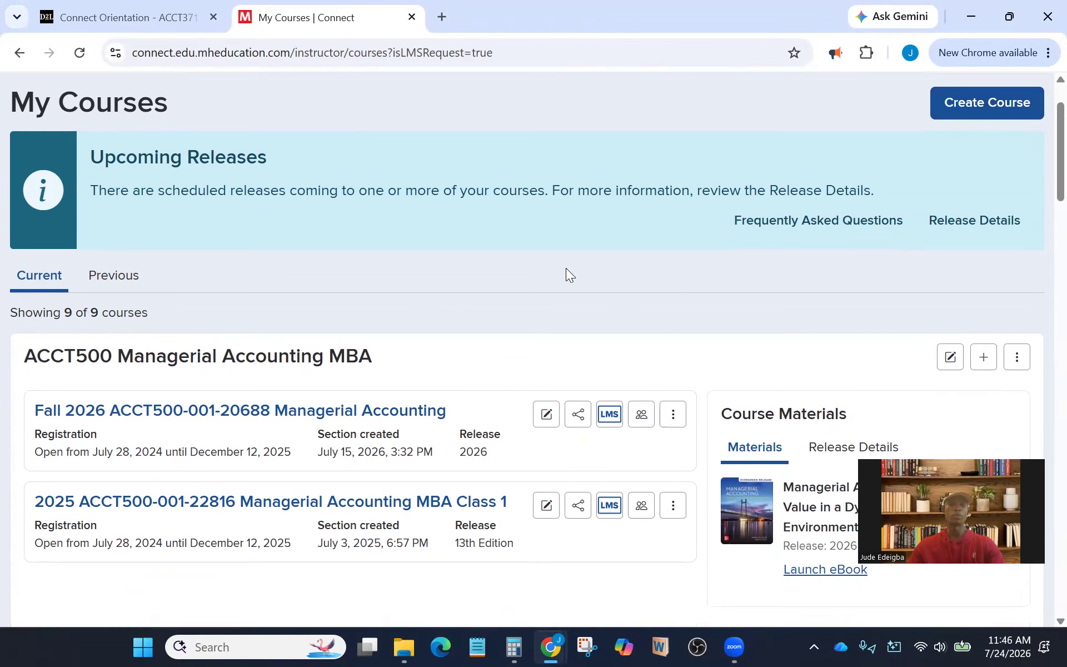
scroll(530, 303, down, 1)
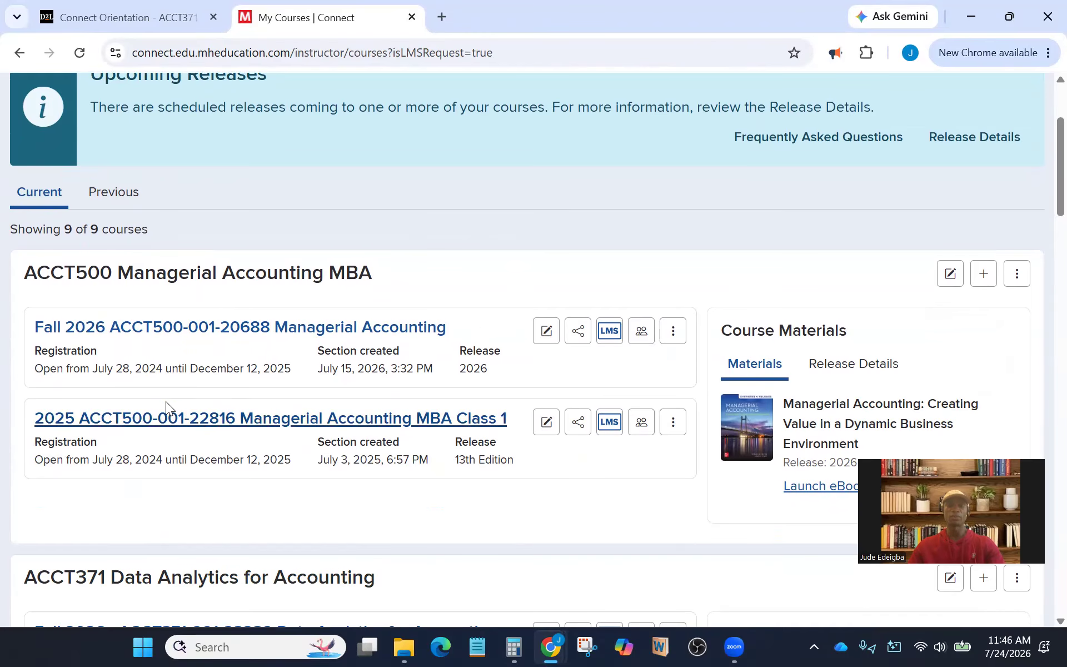
scroll(264, 425, down, 4)
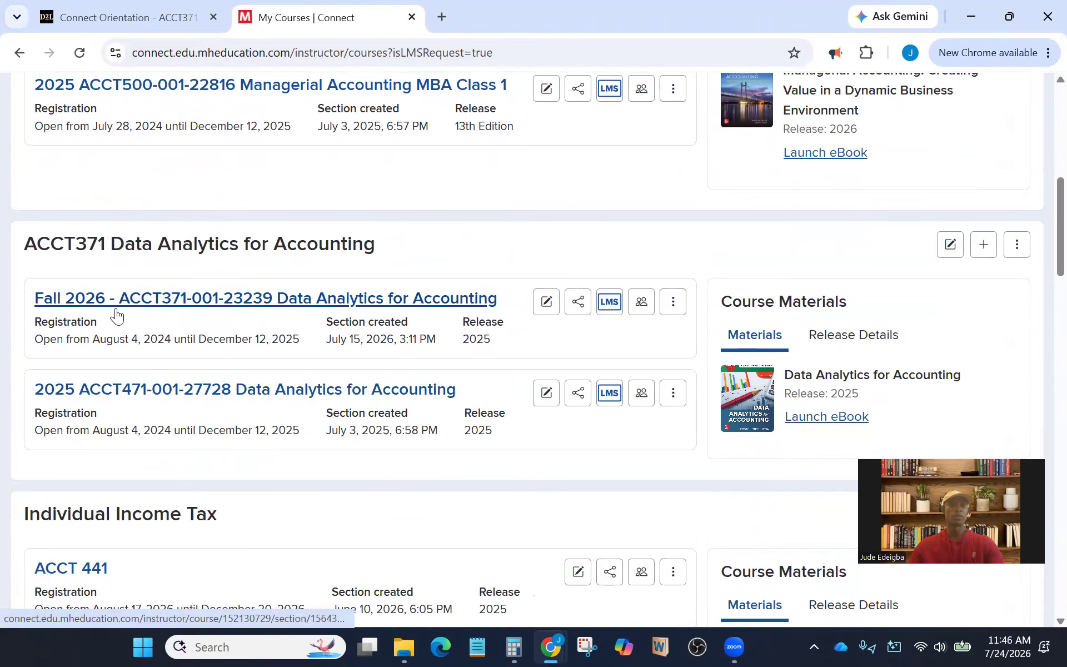
click(221, 307)
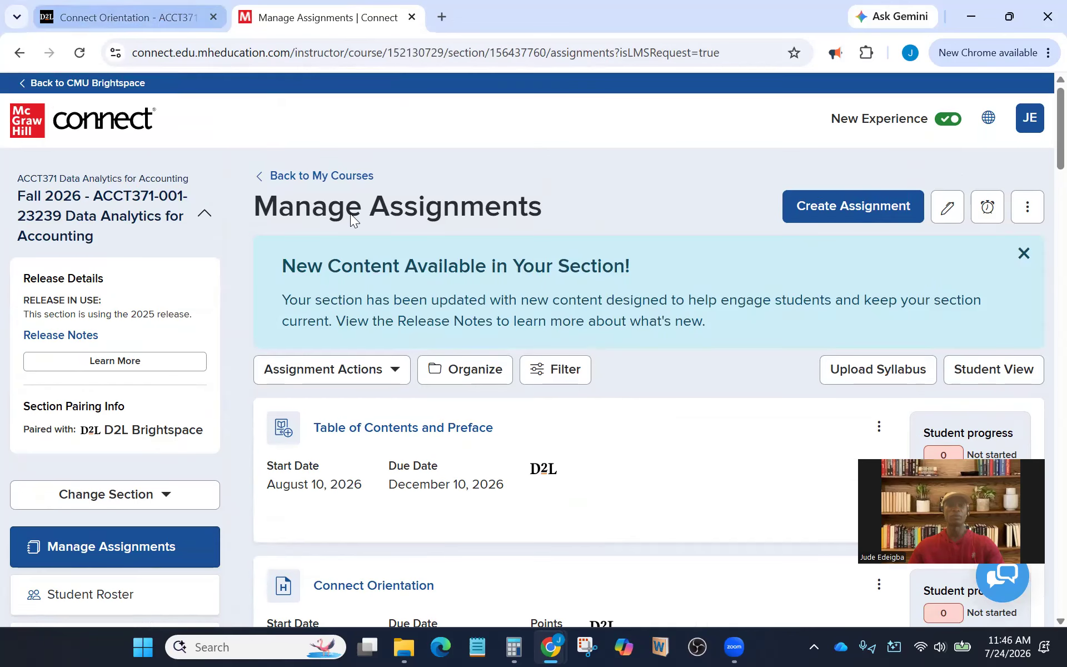
- Switch back to the D2L course and review the homework topics listed in the Connect McGraw Hill module
key(ctrl+shift+Tab)
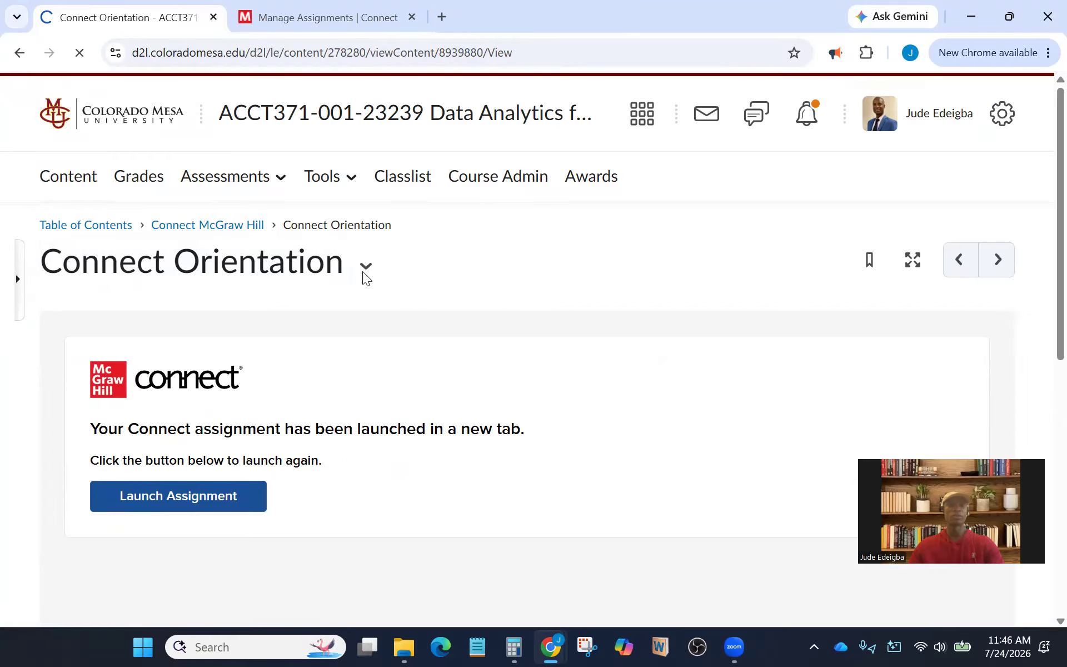
scroll(468, 347, down, 10)
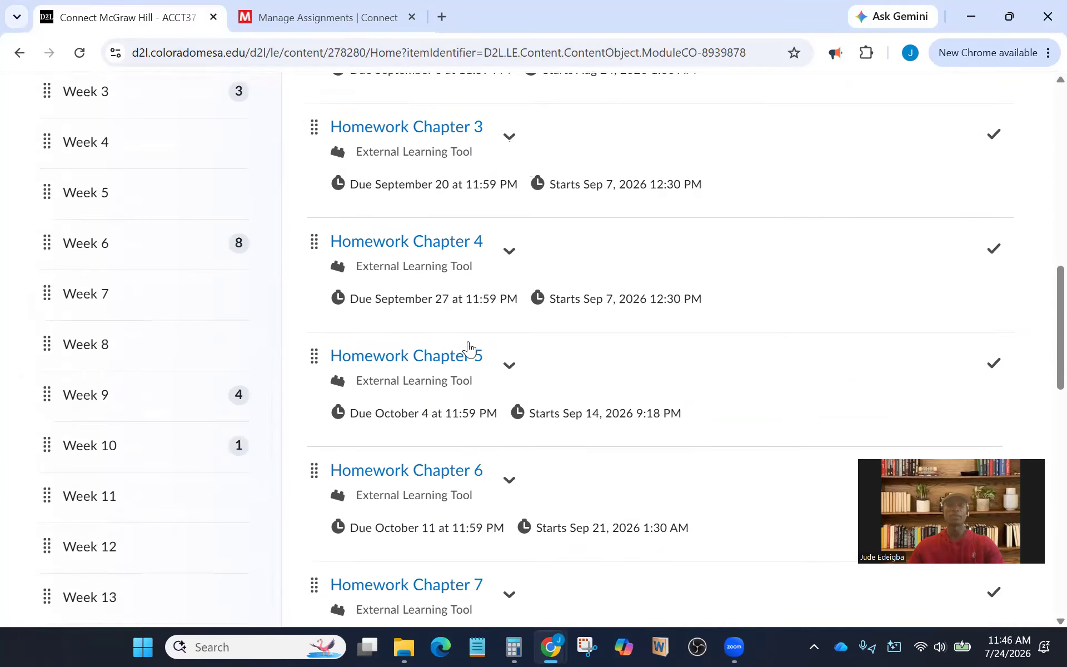
scroll(468, 347, down, 3)
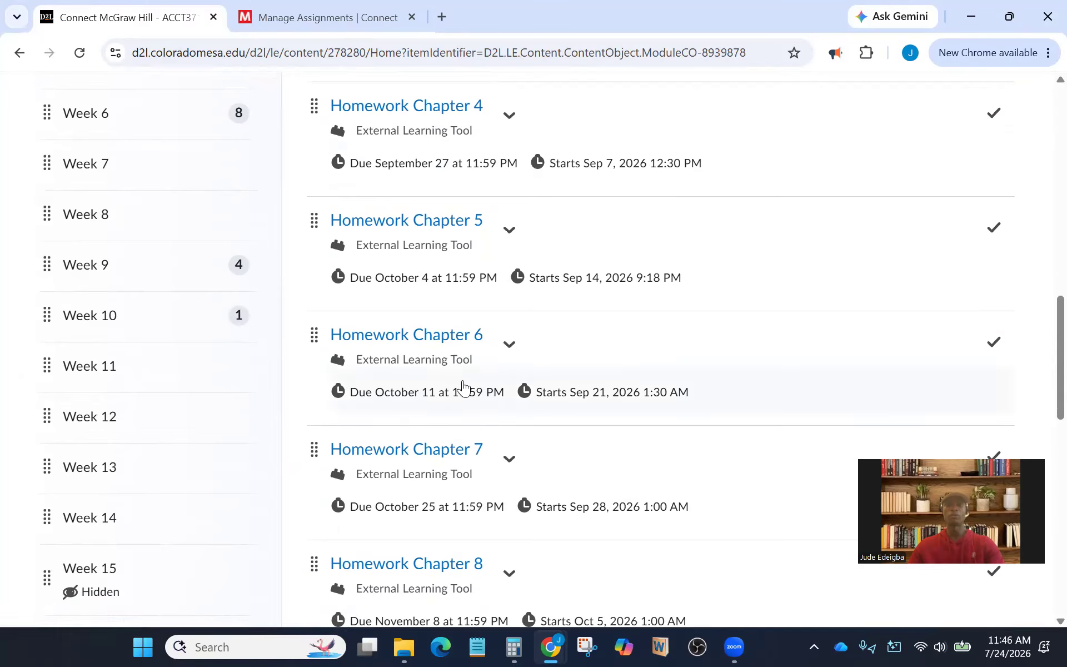
scroll(463, 387, up, 9)
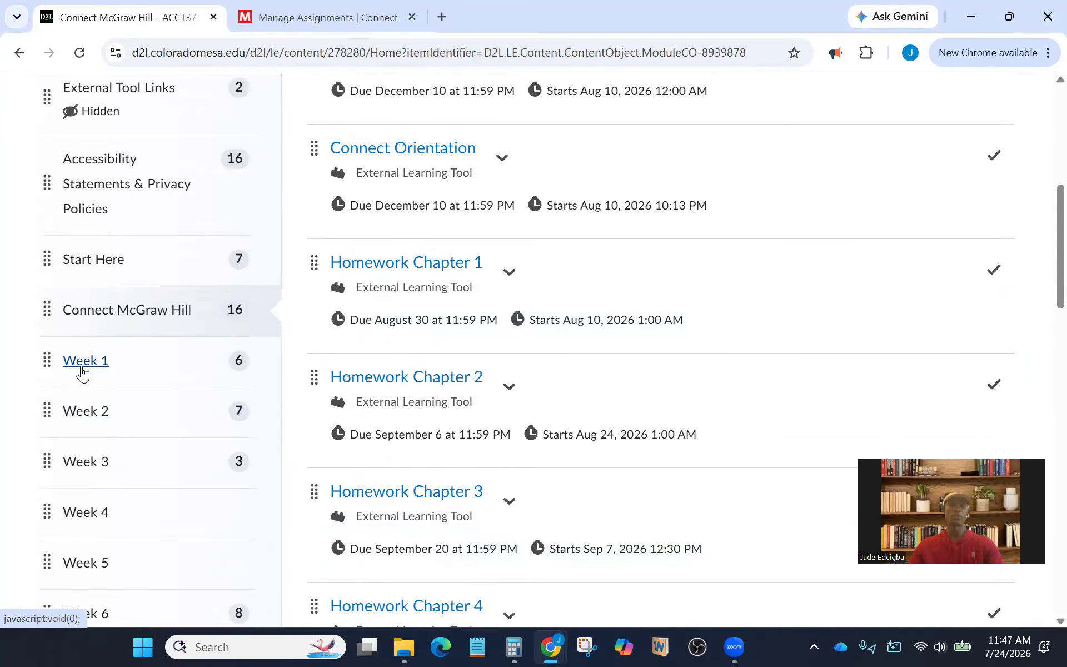
- Open the Course Administration page of the ACCT371 course
scroll(618, 285, up, 6)
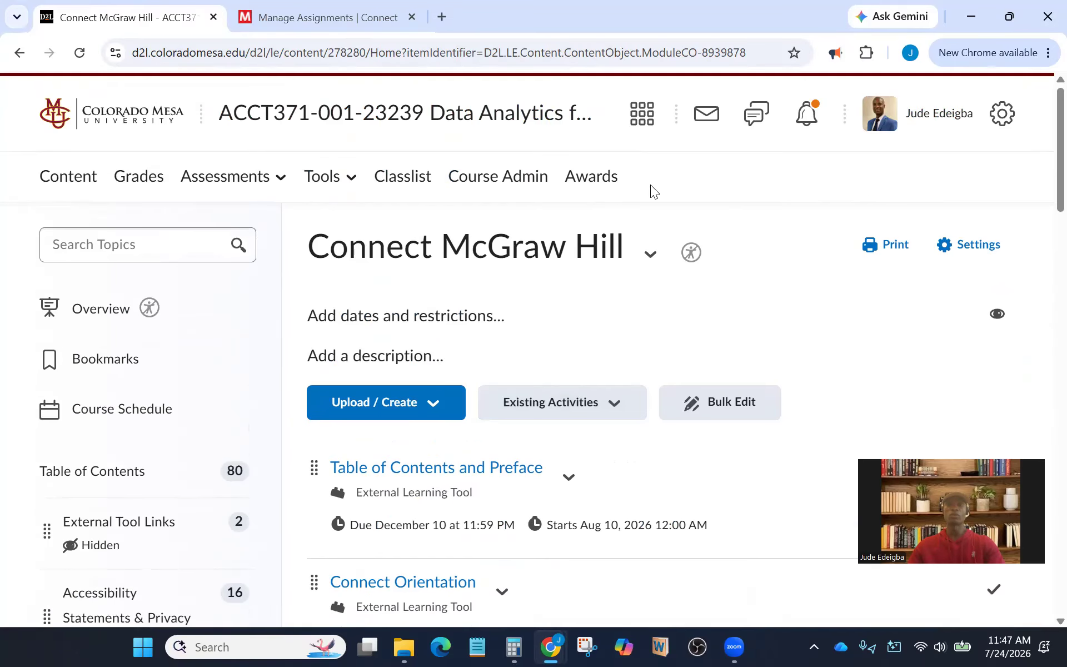
click(352, 192)
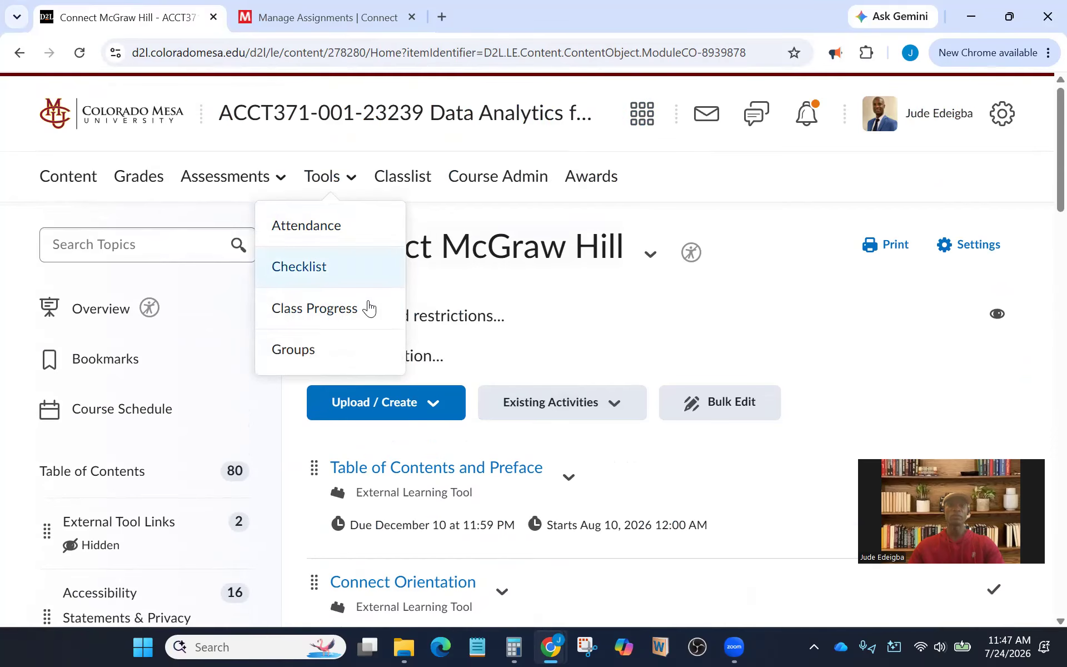
click(509, 178)
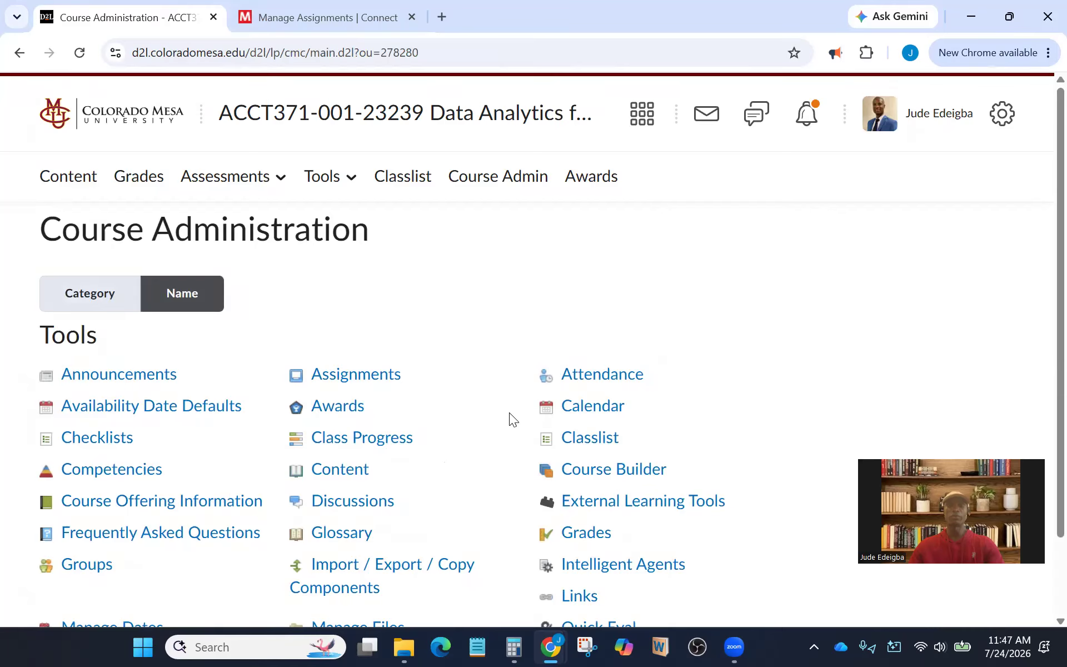
- Open the ACCT371 course calendar from Course Administration and review the due dates of the upcoming homework, exams and capstone items
scroll(509, 412, down, 2)
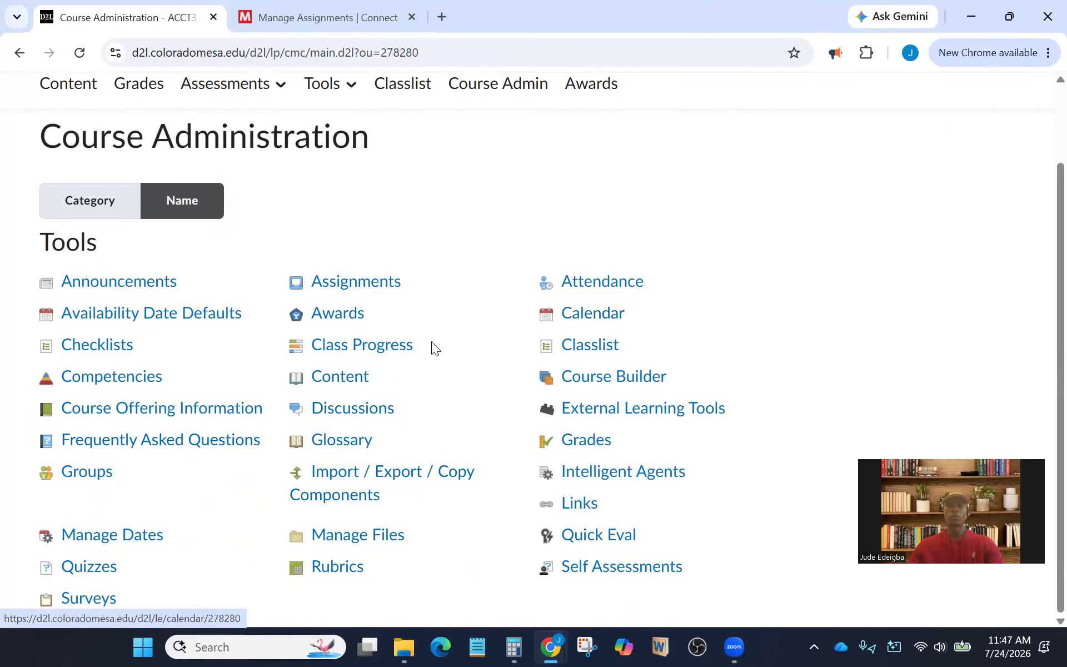
click(595, 316)
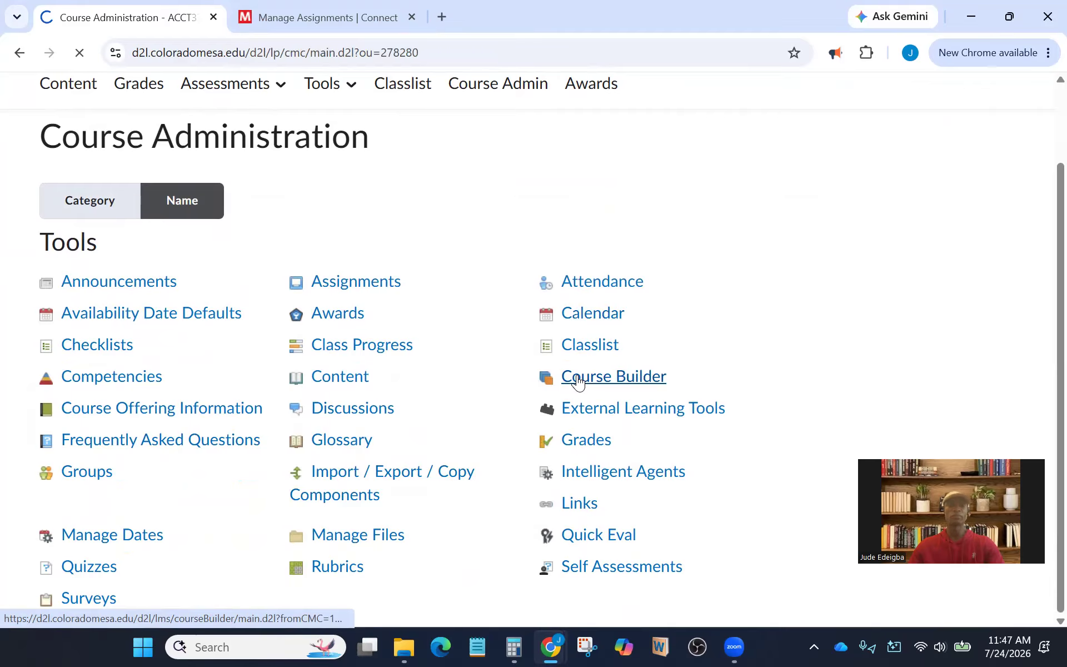
scroll(525, 361, down, 5)
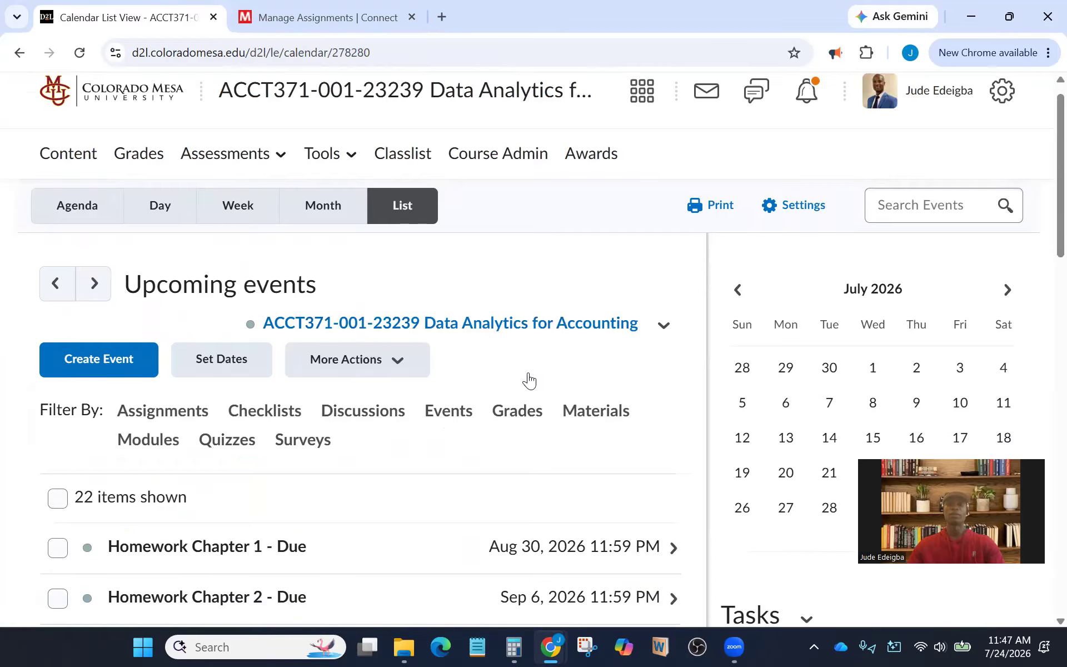
scroll(417, 345, down, 2)
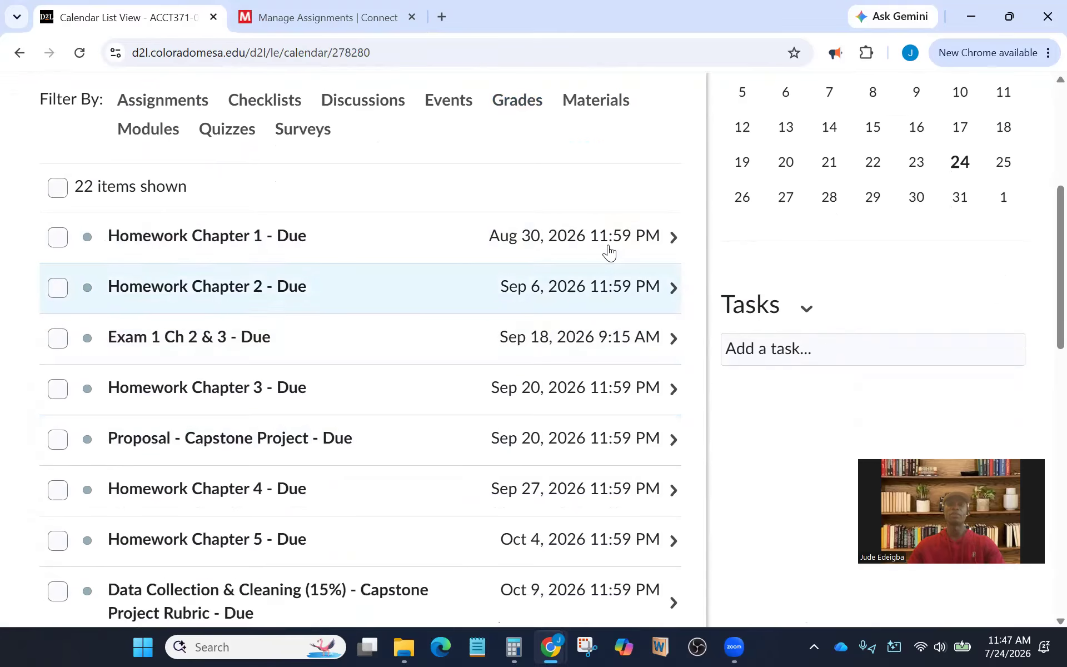
scroll(606, 442, down, 4)
scroll(604, 441, down, 12)
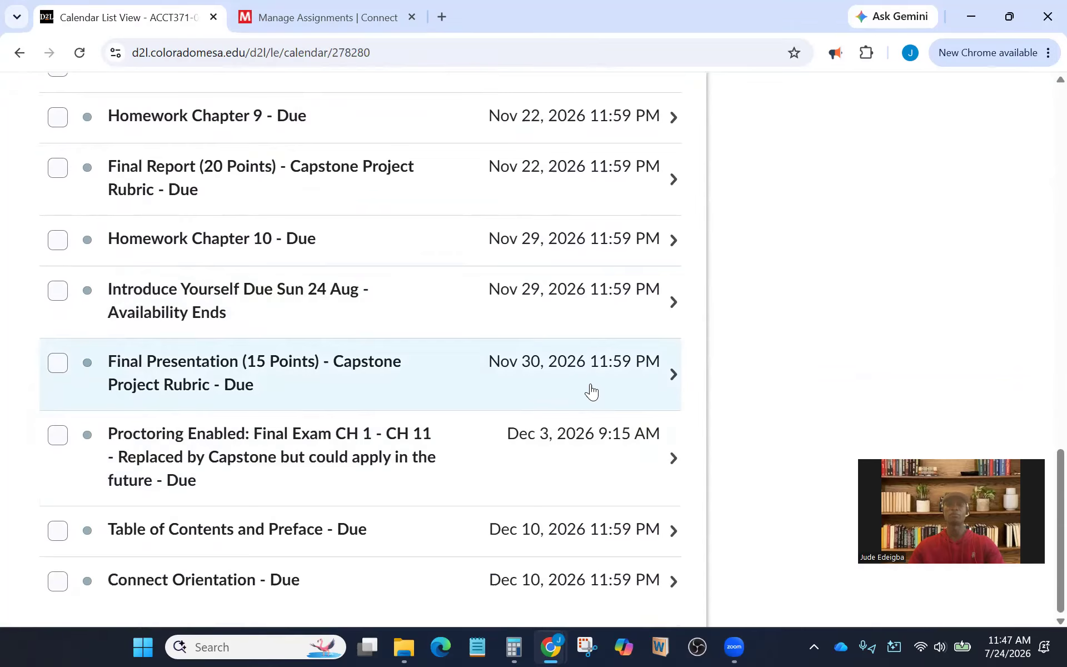
scroll(592, 392, up, 20)
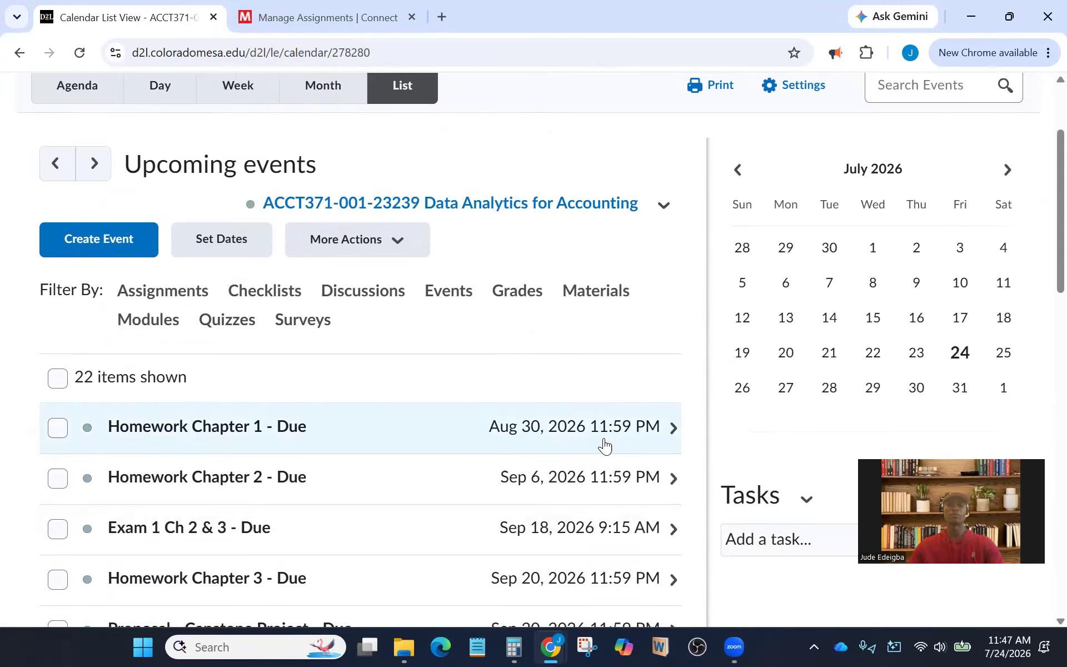
scroll(588, 441, down, 1)
scroll(586, 436, down, 3)
scroll(586, 428, down, 1)
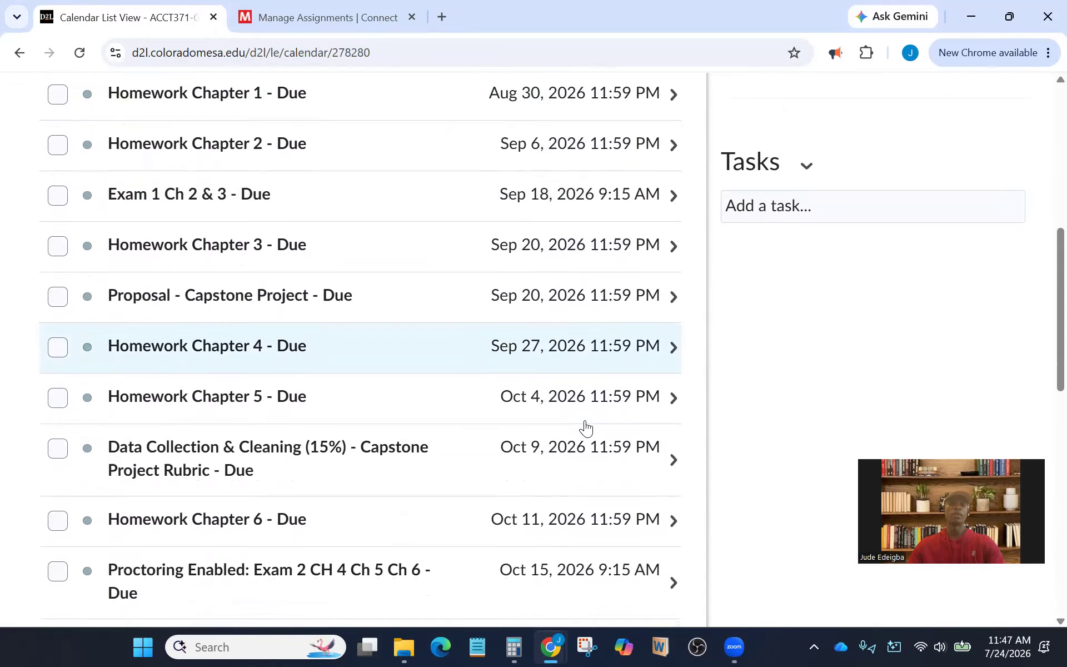
scroll(504, 444, up, 8)
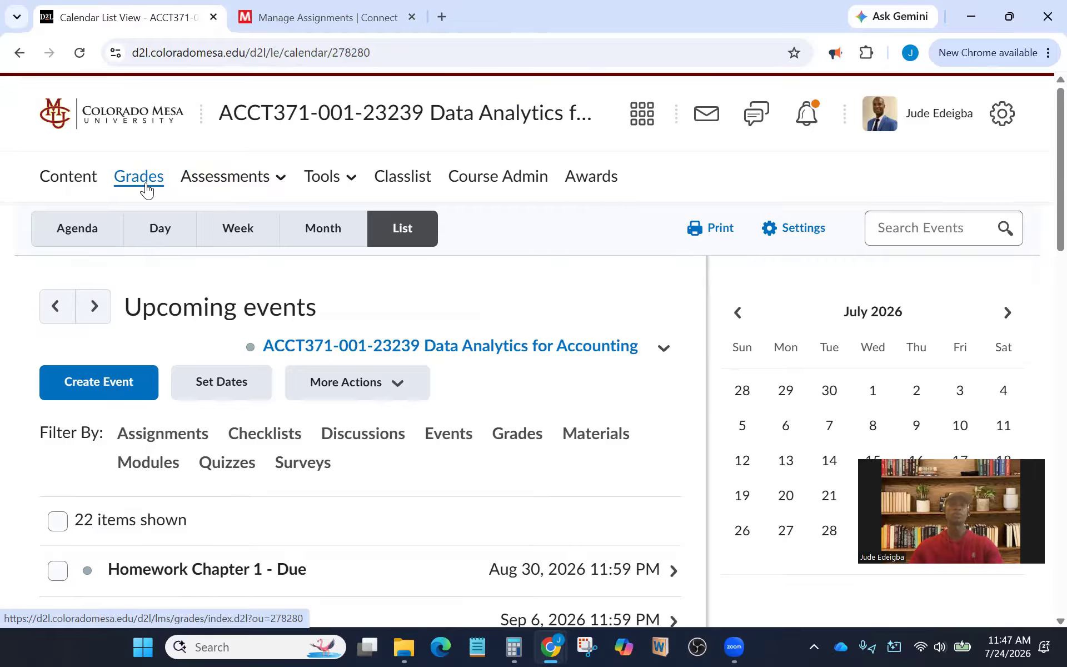
- Switch to the Connect section's assignment list and compare the start and due dates of the orientation and homework assignments
click(306, 14)
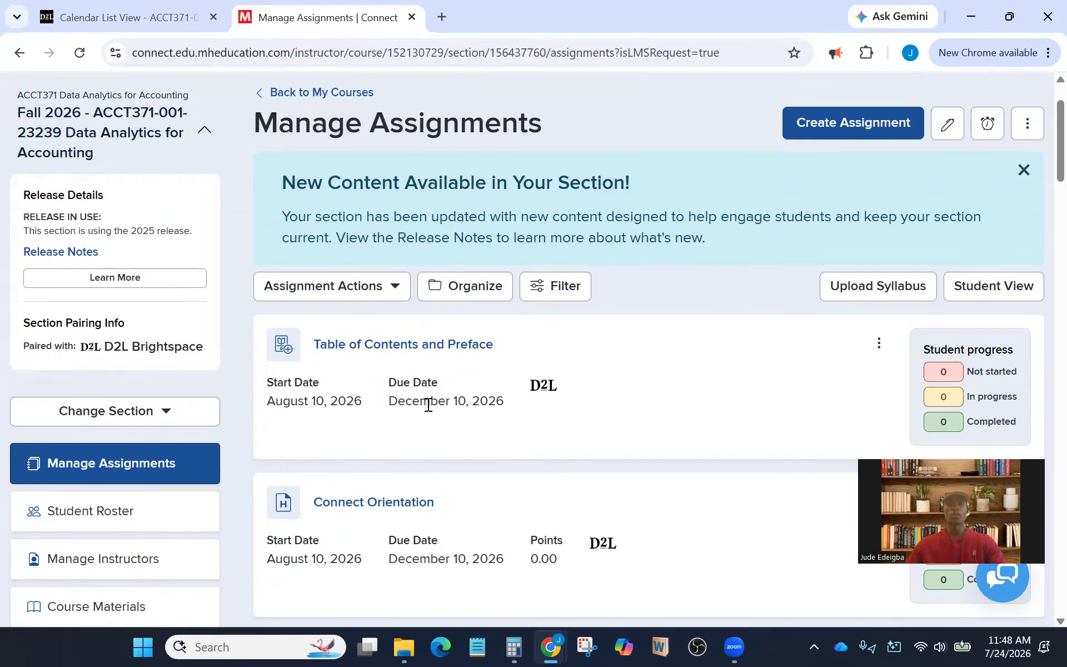
scroll(428, 405, down, 5)
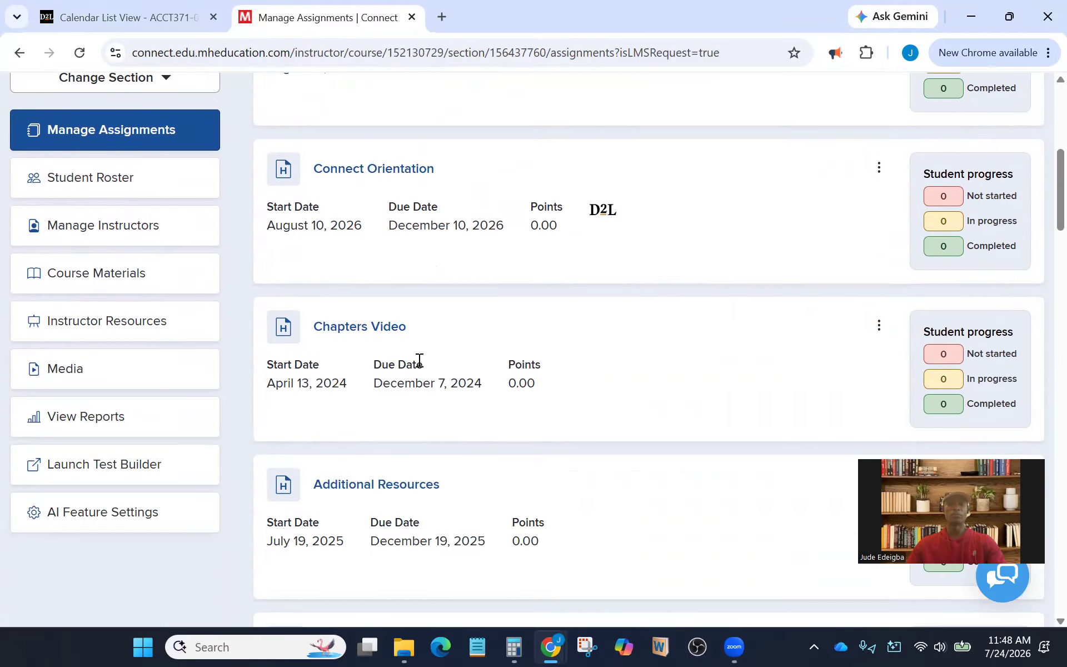
scroll(419, 360, up, 3)
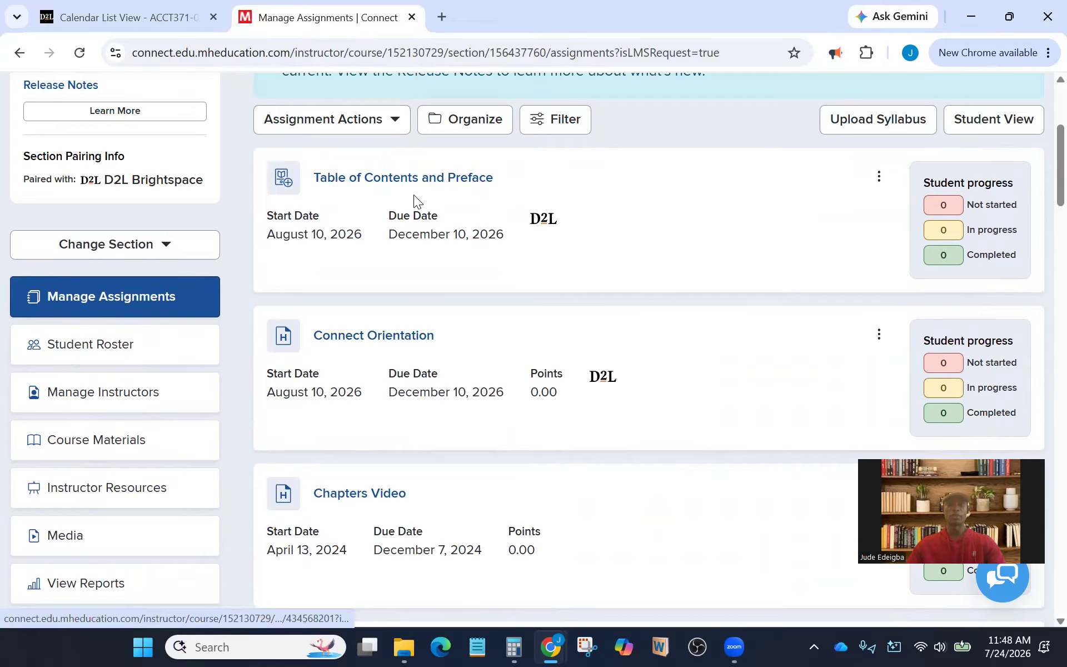
scroll(508, 368, down, 2)
scroll(444, 311, down, 2)
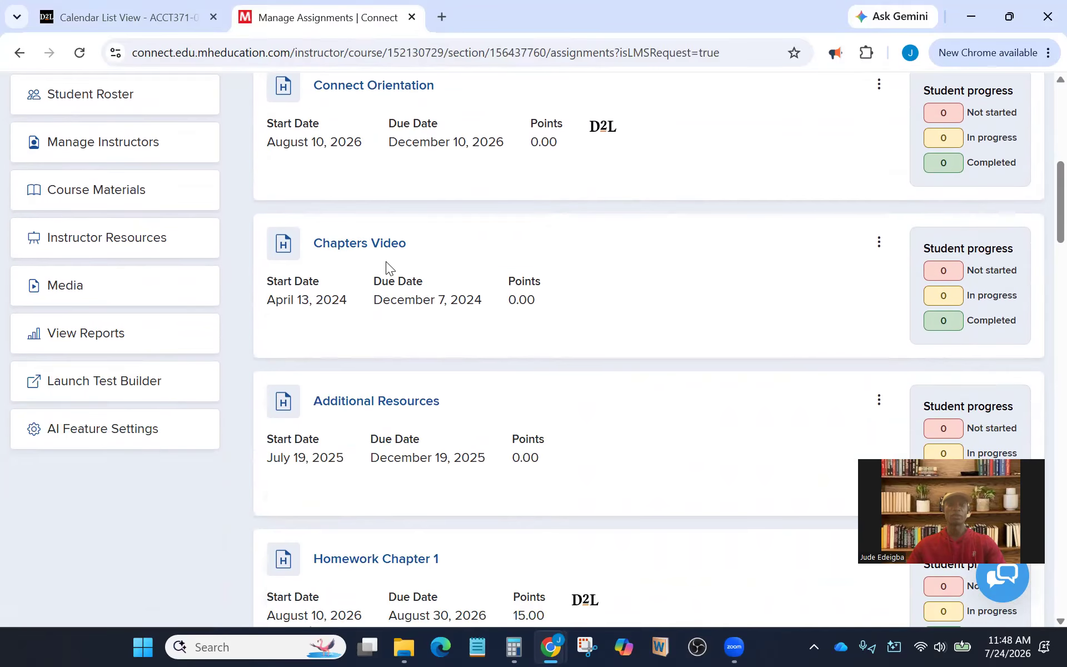
scroll(478, 304, down, 7)
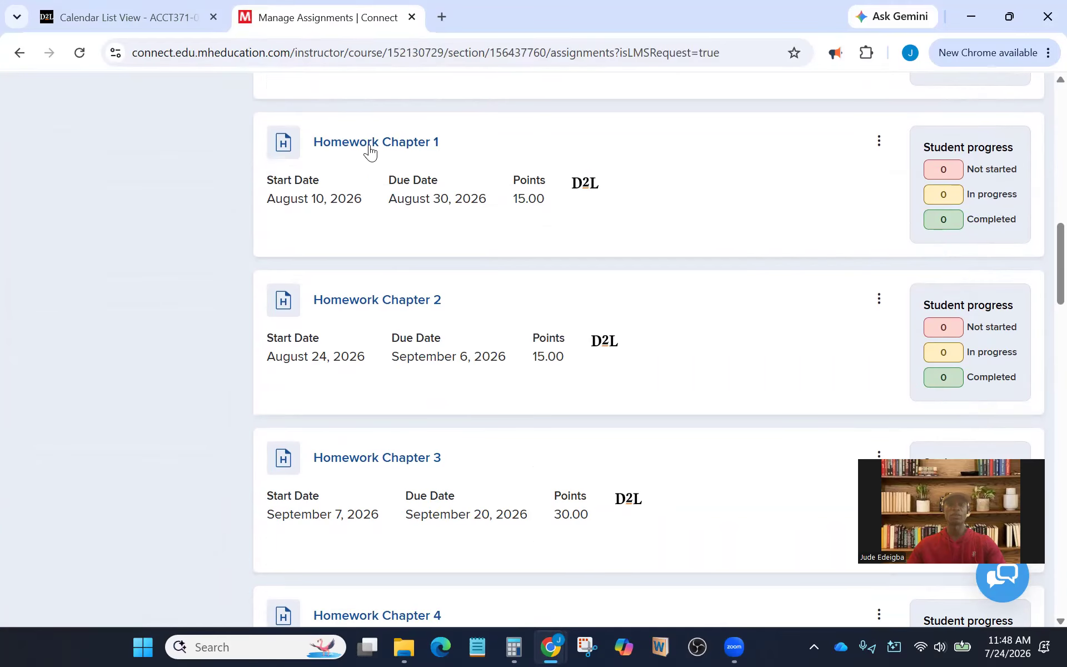
scroll(468, 325, down, 3)
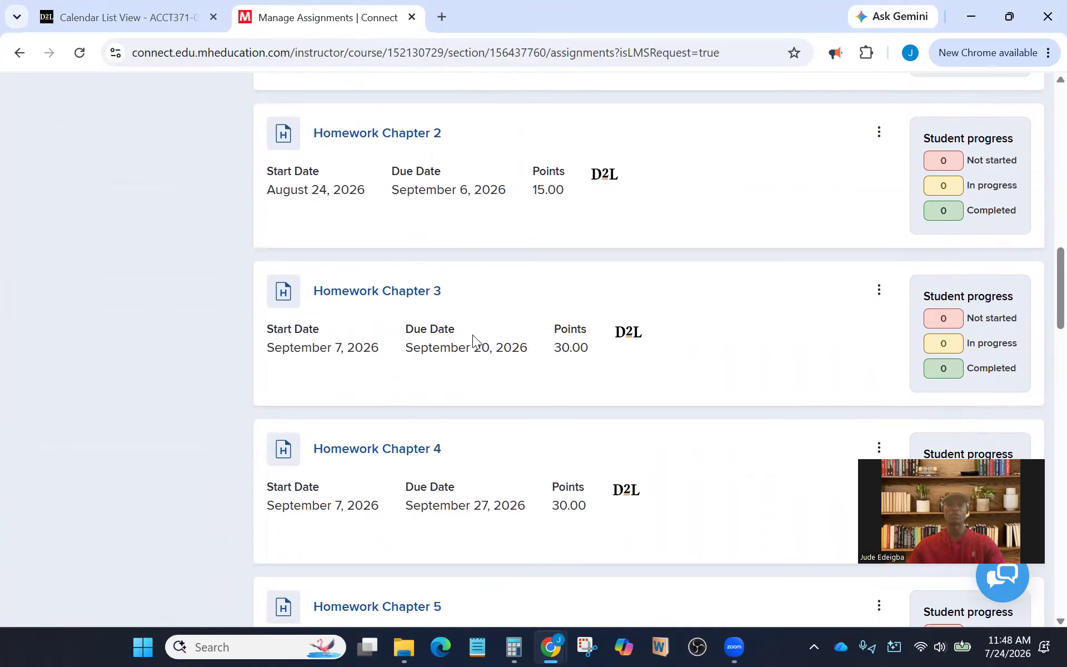
scroll(467, 355, down, 4)
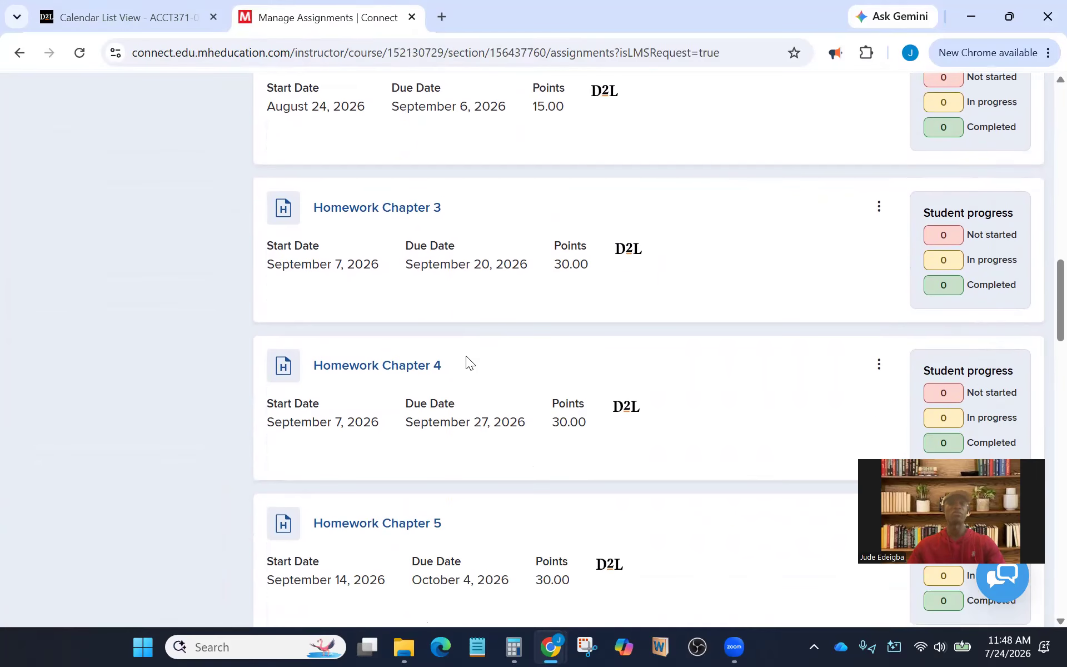
- Return to the D2L course calendar and open the course's content page with the Connect McGraw Hill module
click(97, 5)
scroll(361, 489, down, 5)
scroll(311, 433, up, 4)
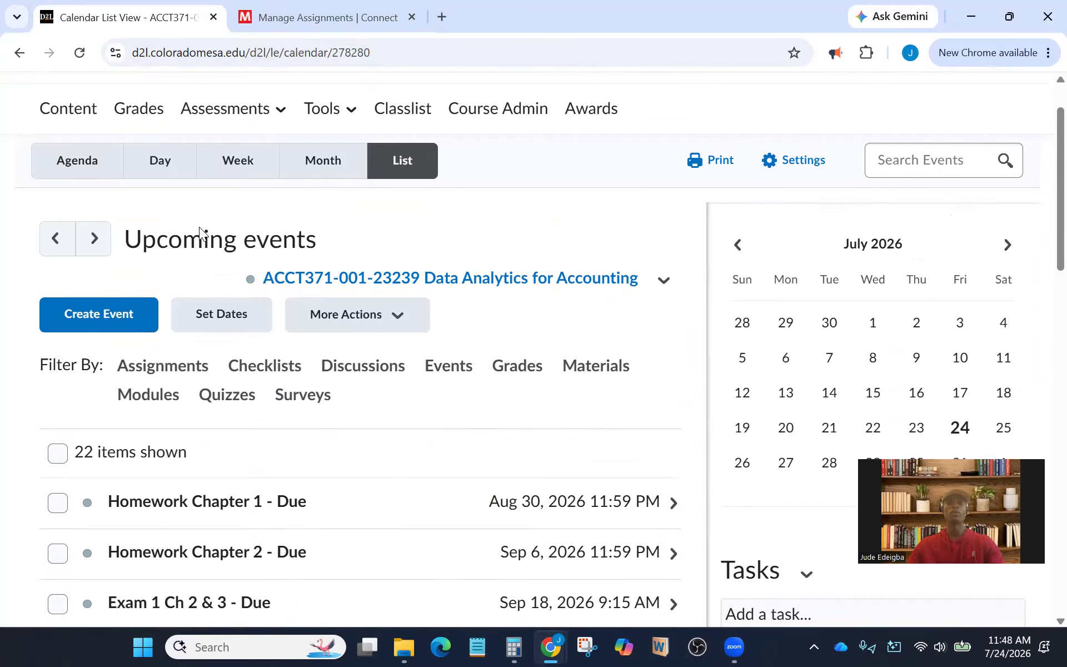
scroll(199, 226, up, 1)
click(61, 177)
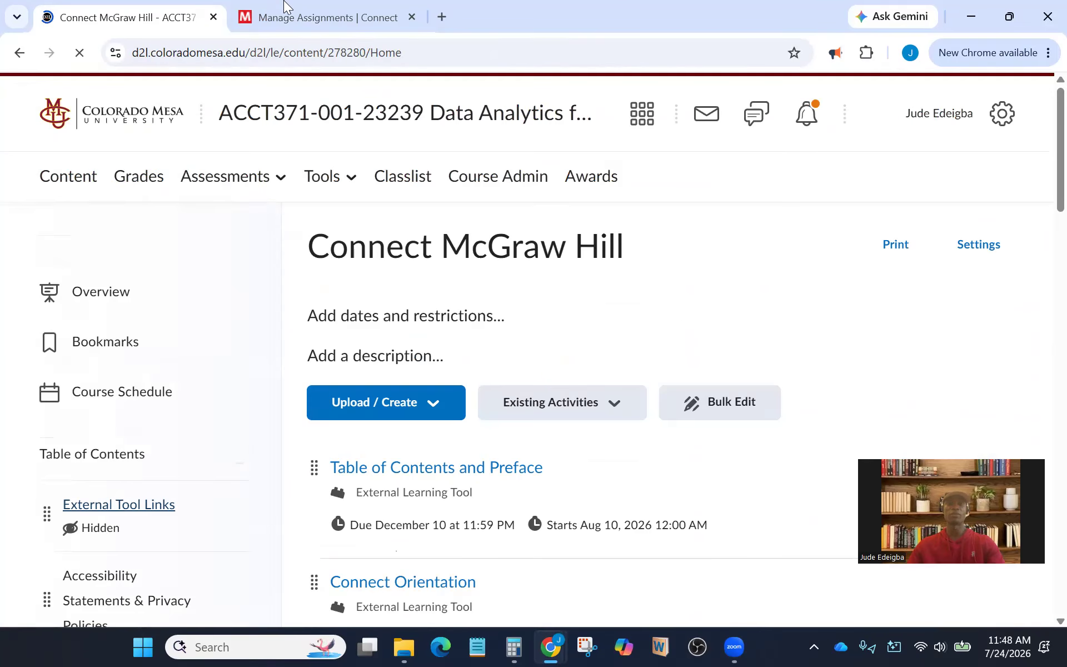
- Go back to Connect and look through the remaining homework and exam assignments for their dates and D2L deployment marks
key(ctrl+Tab)
scroll(457, 339, down, 15)
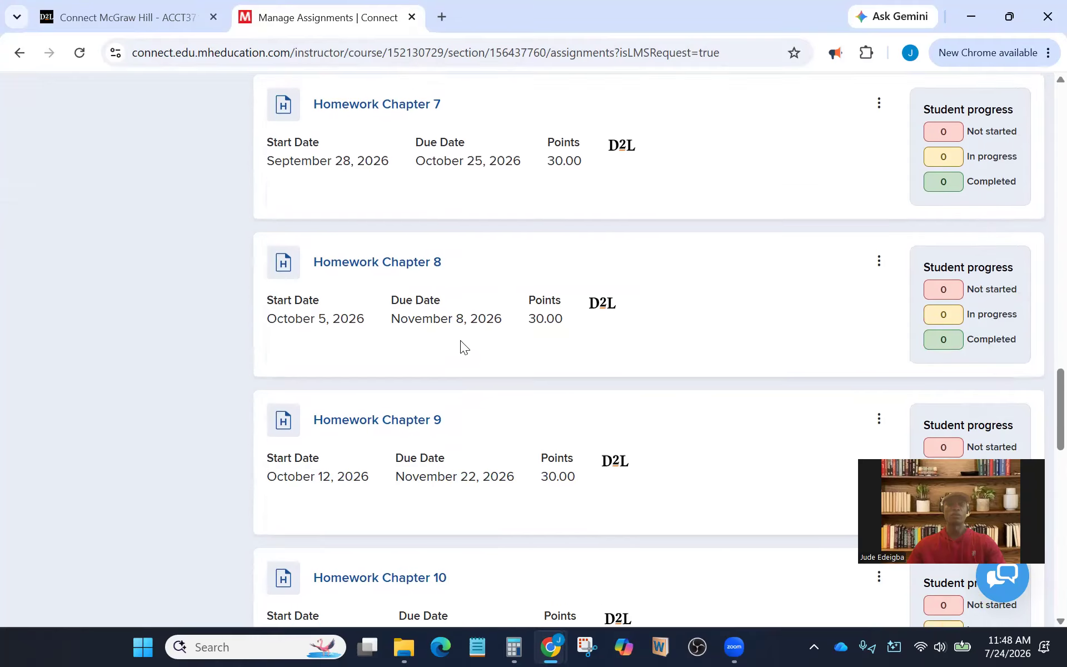
scroll(464, 347, down, 13)
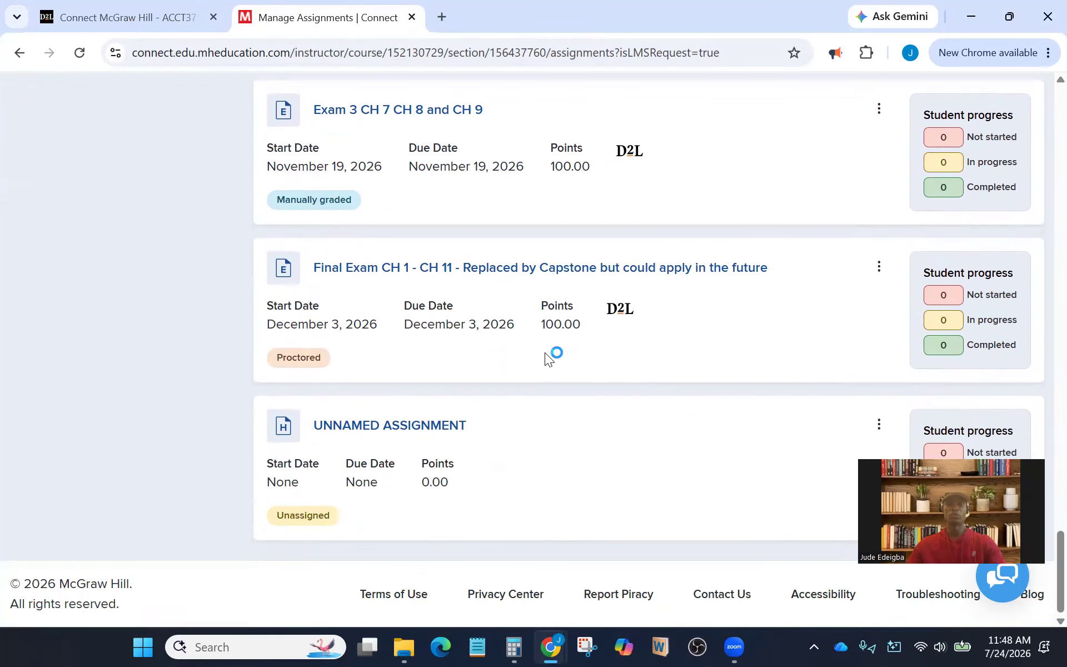
scroll(545, 359, up, 9)
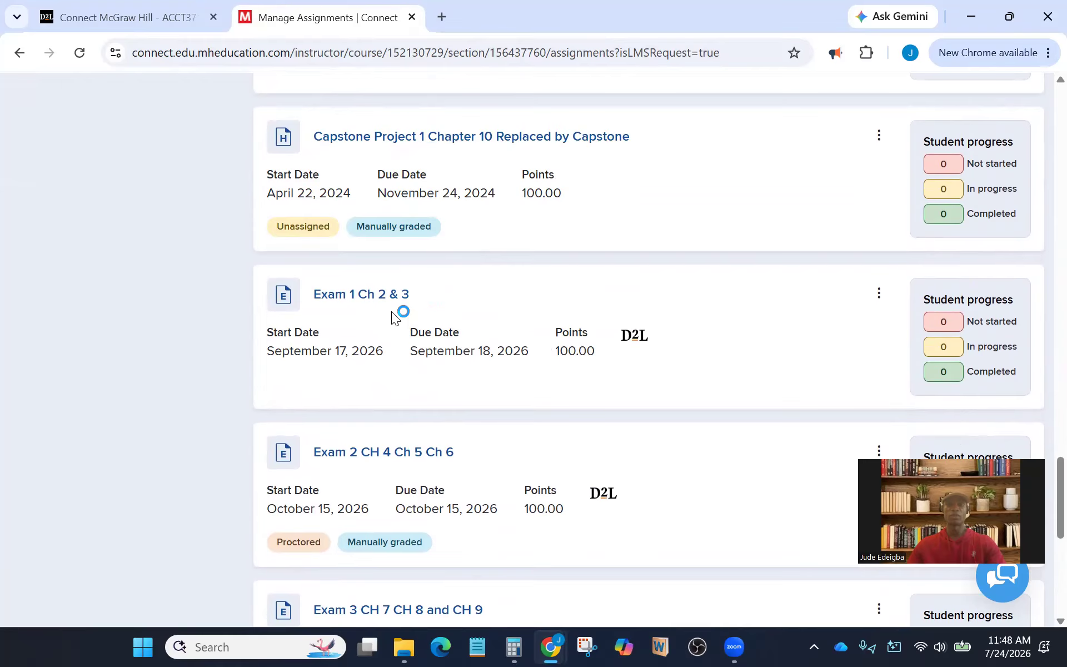
scroll(516, 321, down, 8)
scroll(500, 384, up, 15)
scroll(482, 382, up, 9)
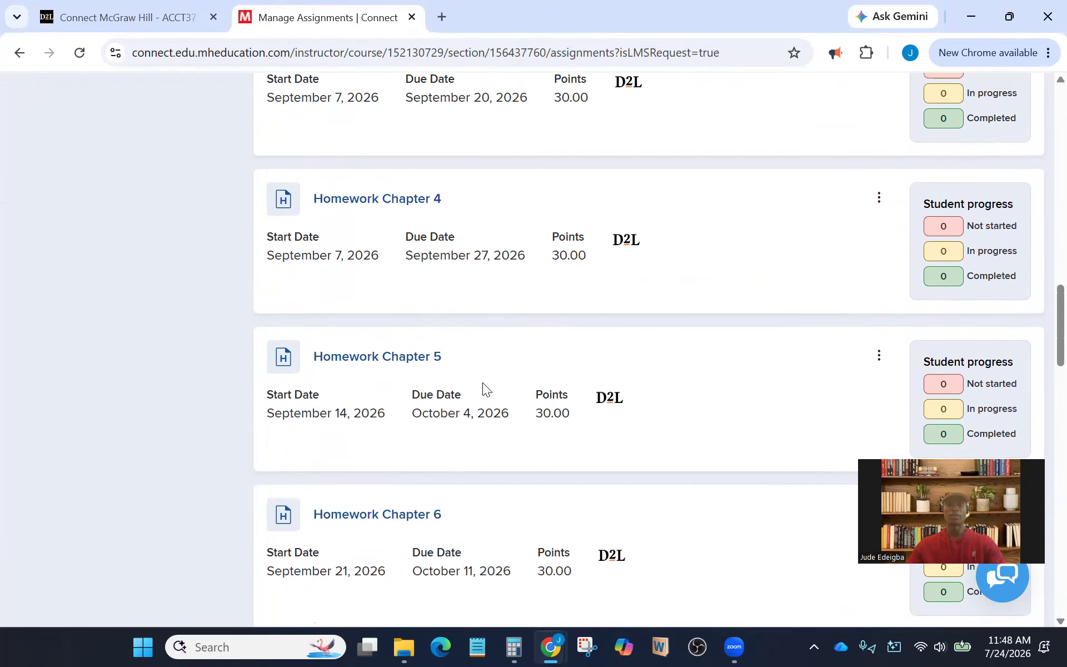
scroll(481, 383, up, 9)
scroll(483, 380, up, 8)
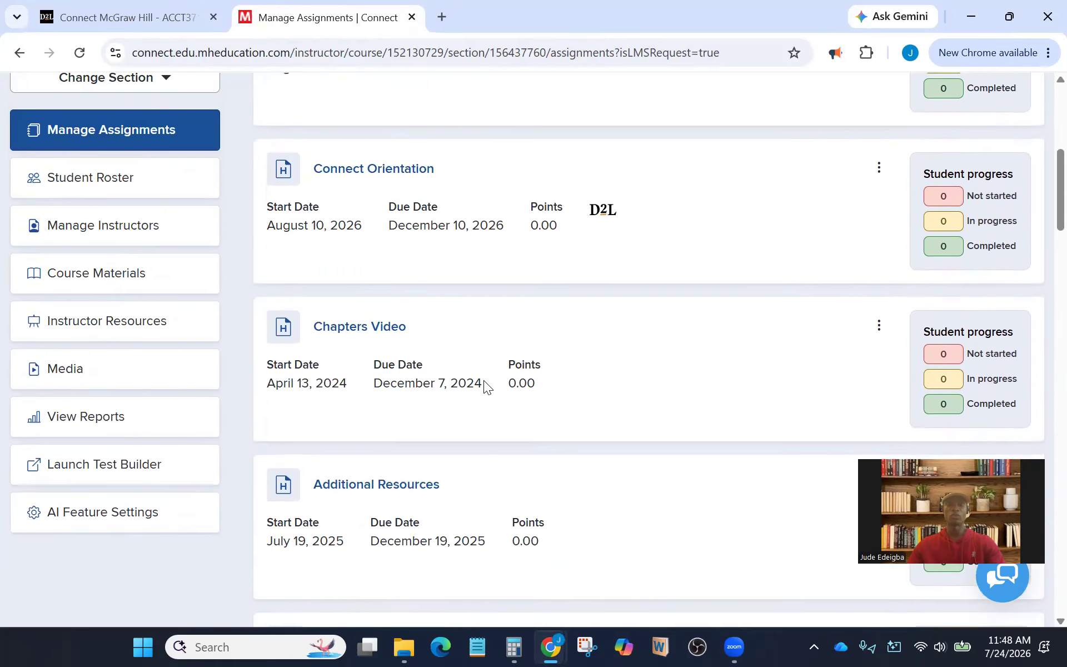
- Examine the dates and grading labels of Exams 1 to 3 in Connect and return to the start of the assignment list
scroll(488, 393, down, 16)
scroll(486, 393, down, 10)
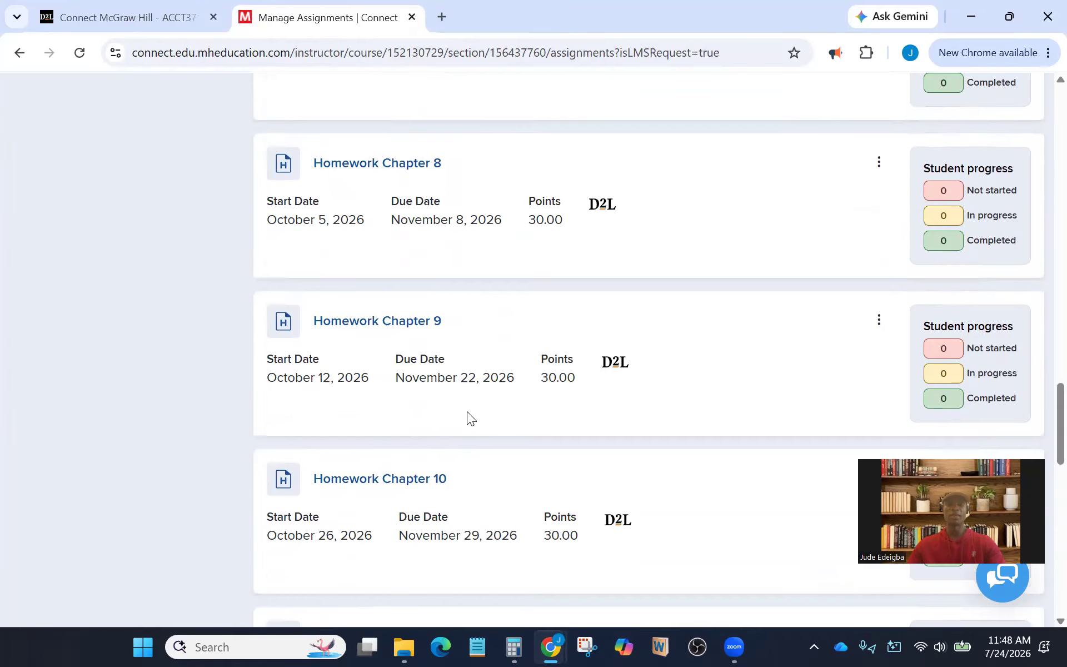
scroll(443, 397, down, 15)
scroll(422, 379, up, 4)
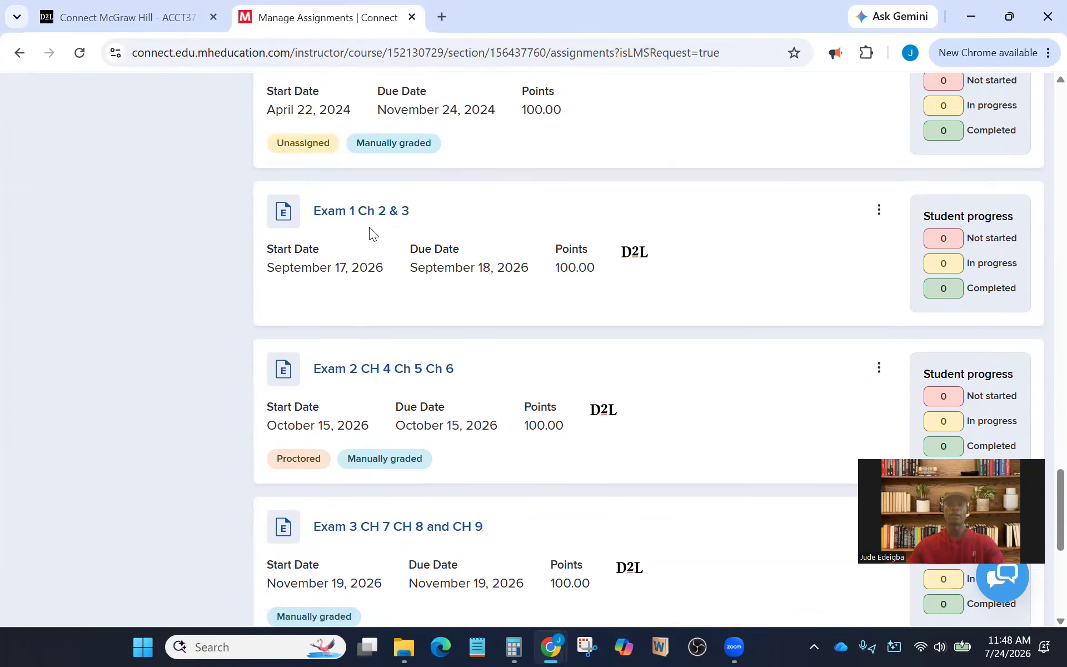
scroll(445, 272, up, 2)
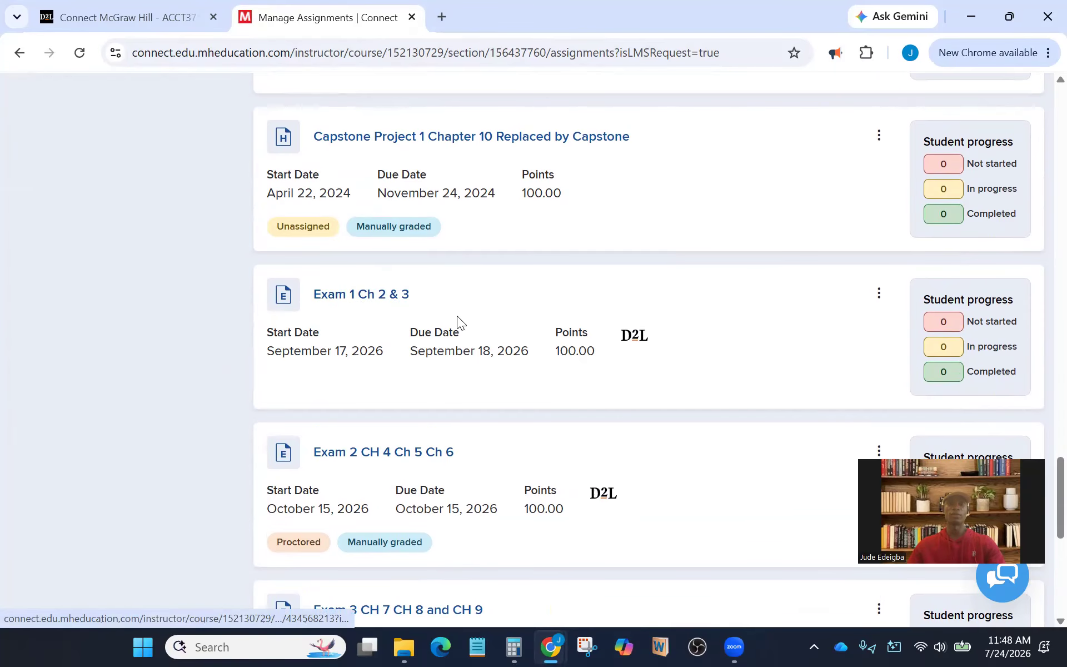
scroll(484, 336, up, 4)
scroll(496, 356, up, 20)
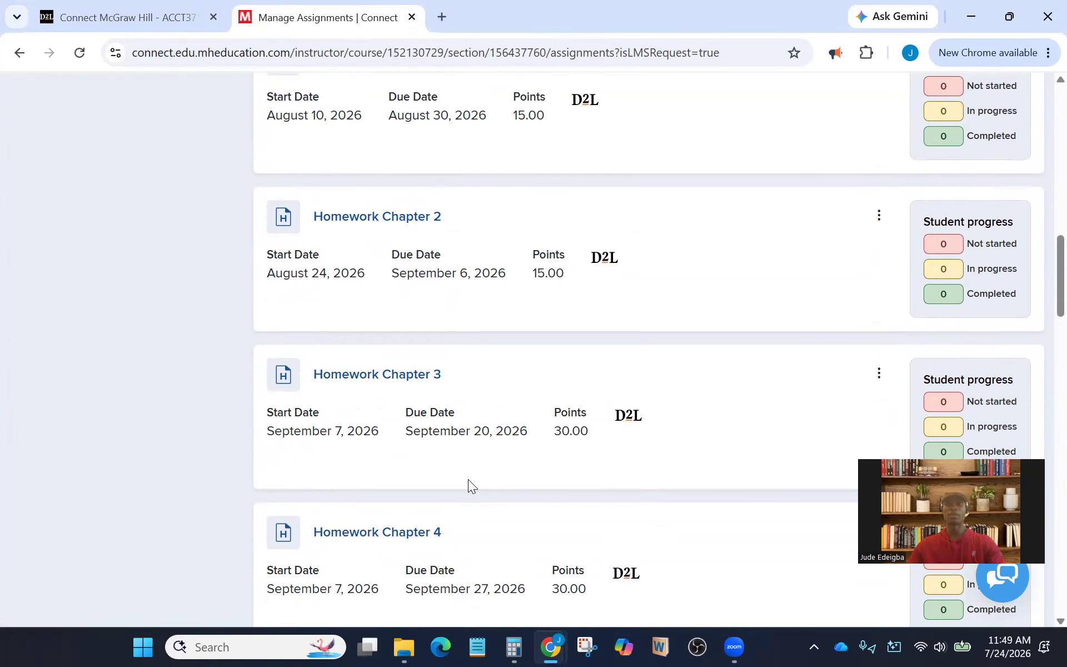
scroll(615, 354, up, 20)
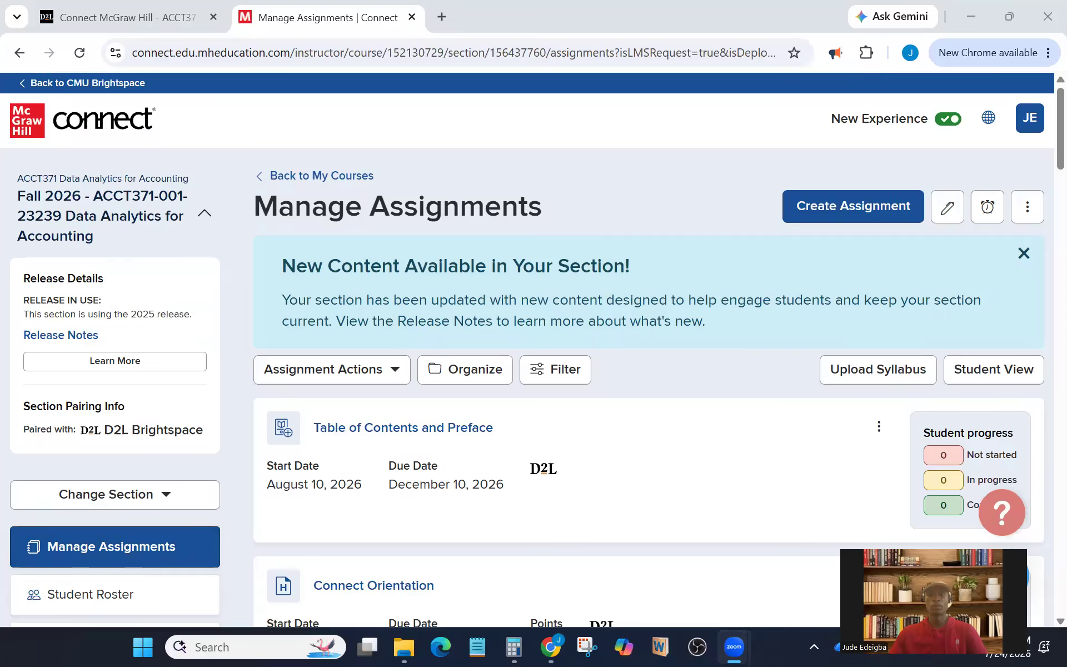
- Start creating a new Connect assignment of the Question Bank type after reviewing the available assignment types
click(828, 209)
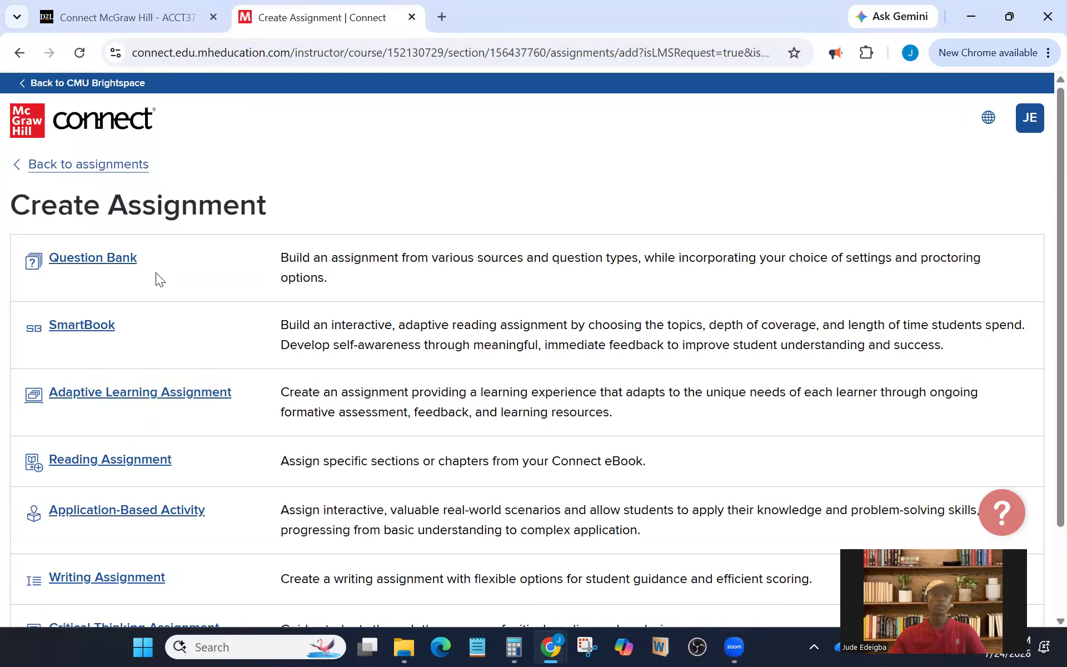
scroll(426, 359, down, 2)
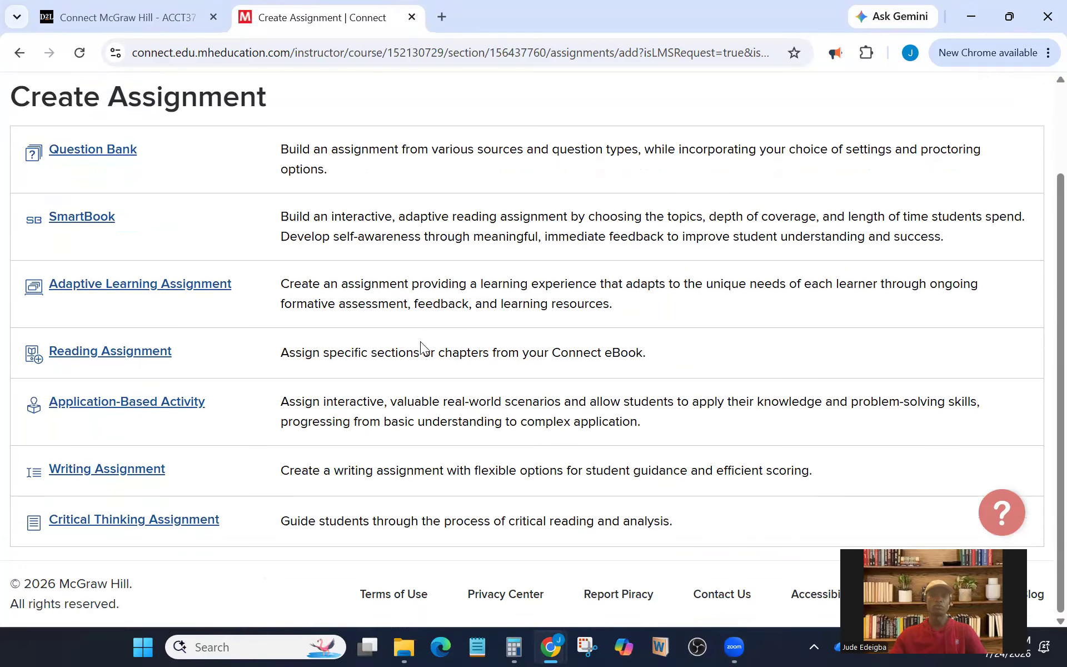
scroll(467, 332, up, 2)
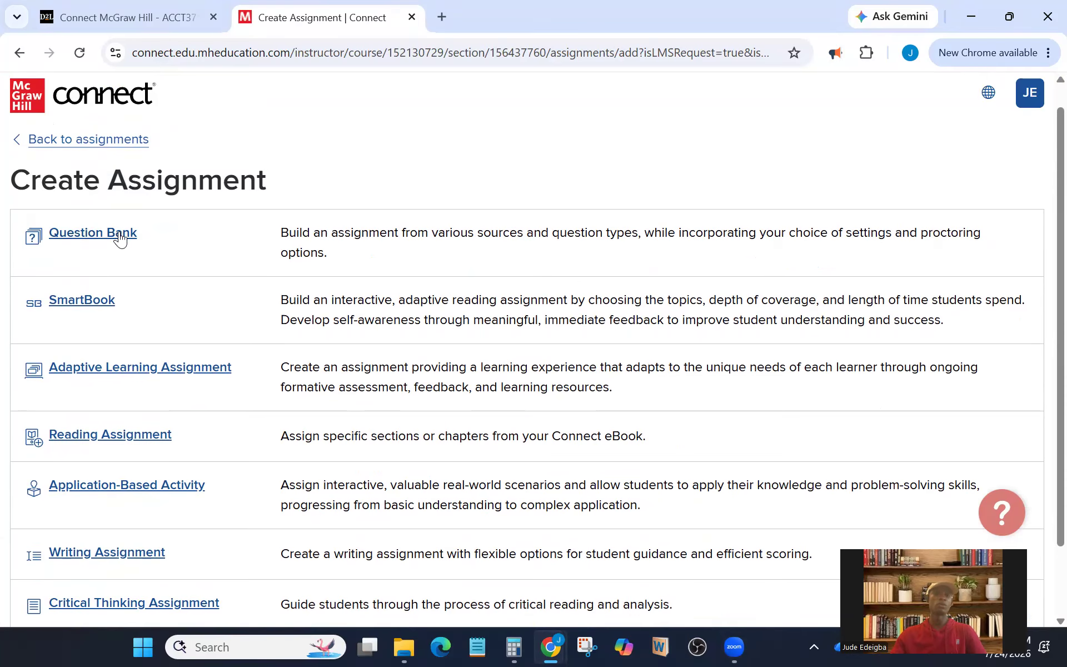
click(79, 234)
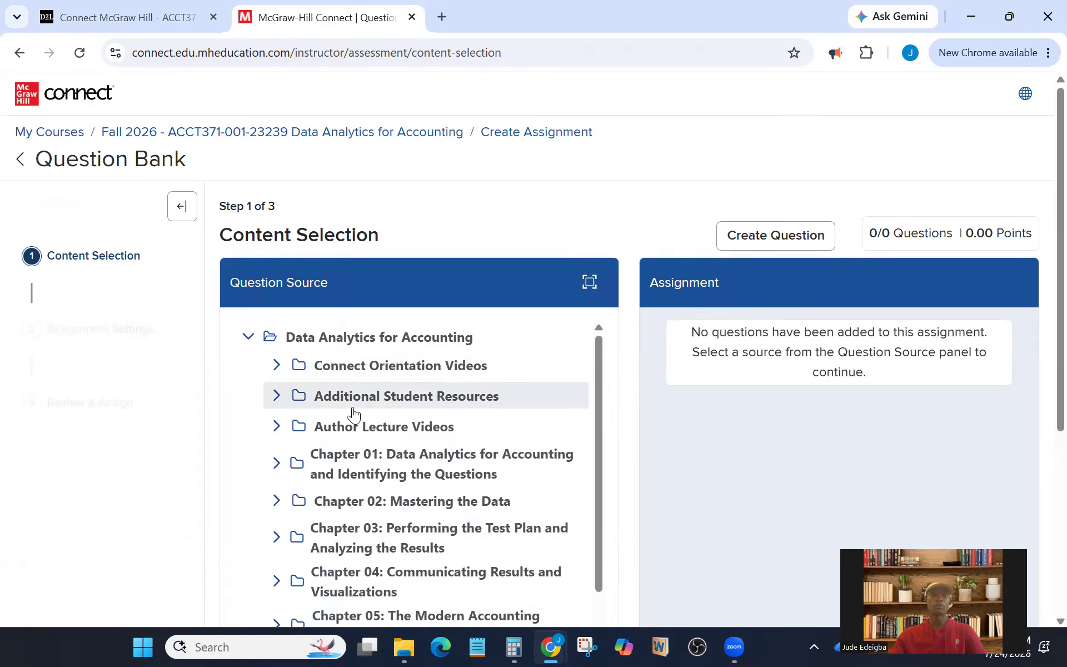
- Expand the Chapter 01: Data Analytics for Accounting folder in the question source and look over its question sets
scroll(364, 489, down, 1)
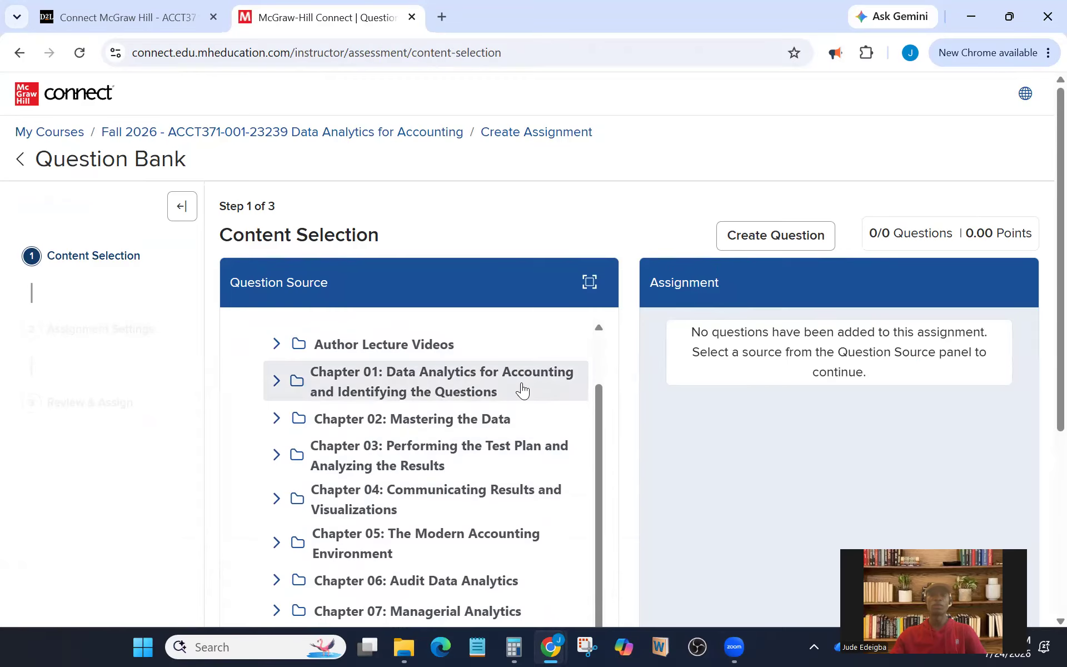
scroll(519, 388, up, 2)
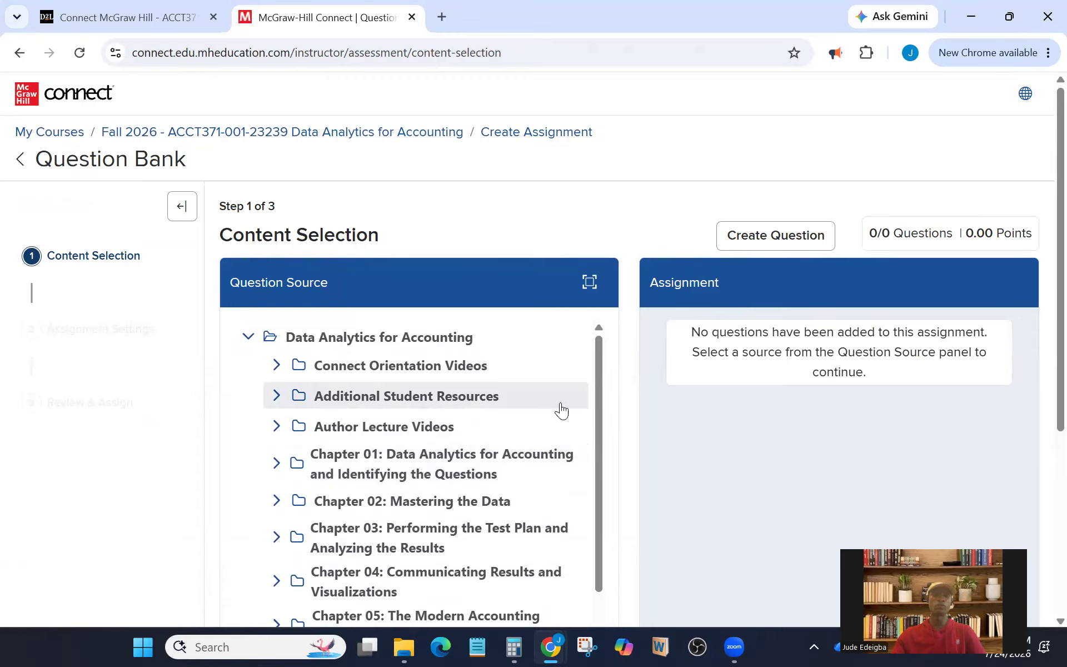
click(277, 464)
scroll(417, 452, down, 3)
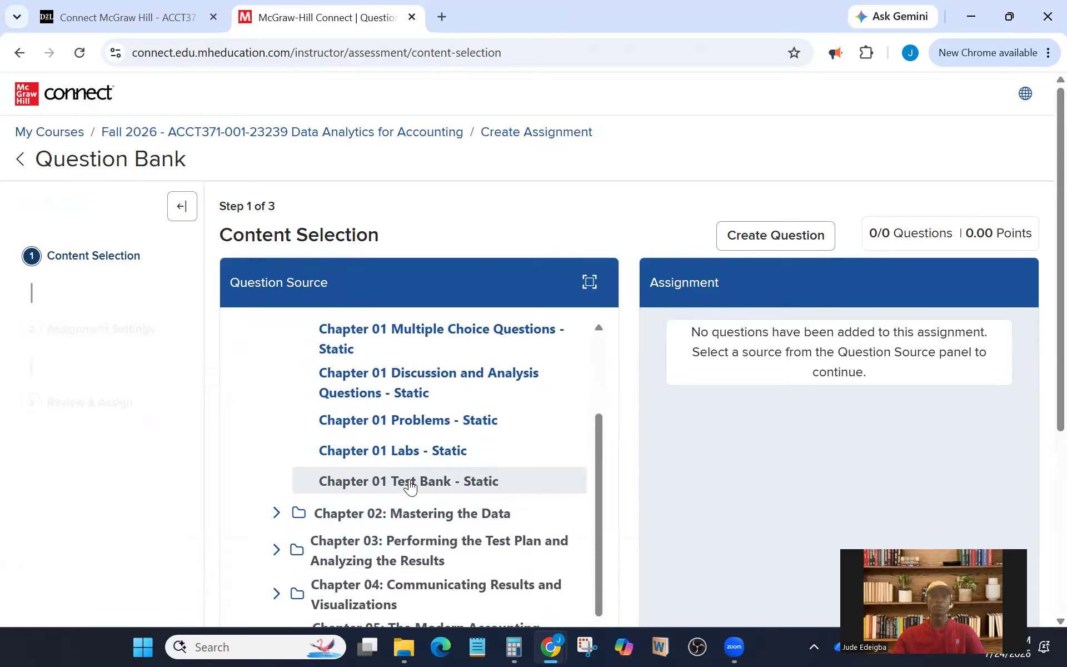
scroll(411, 428, up, 2)
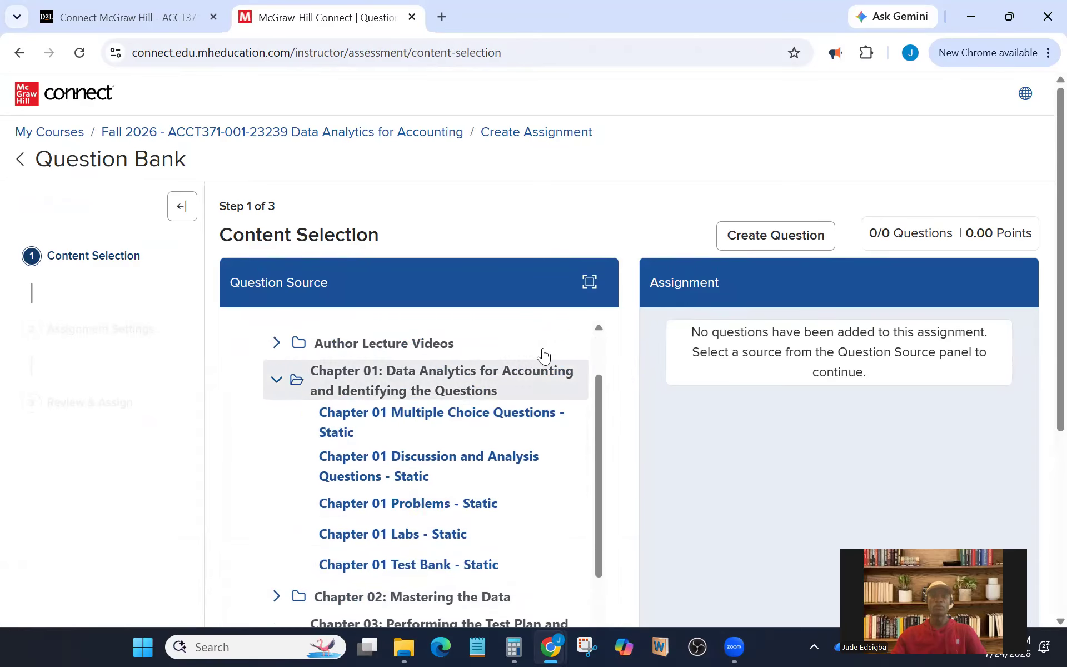
- Open the Chapter 01 Multiple Choice Questions - Static set from the question source
scroll(453, 456, down, 2)
click(771, 244)
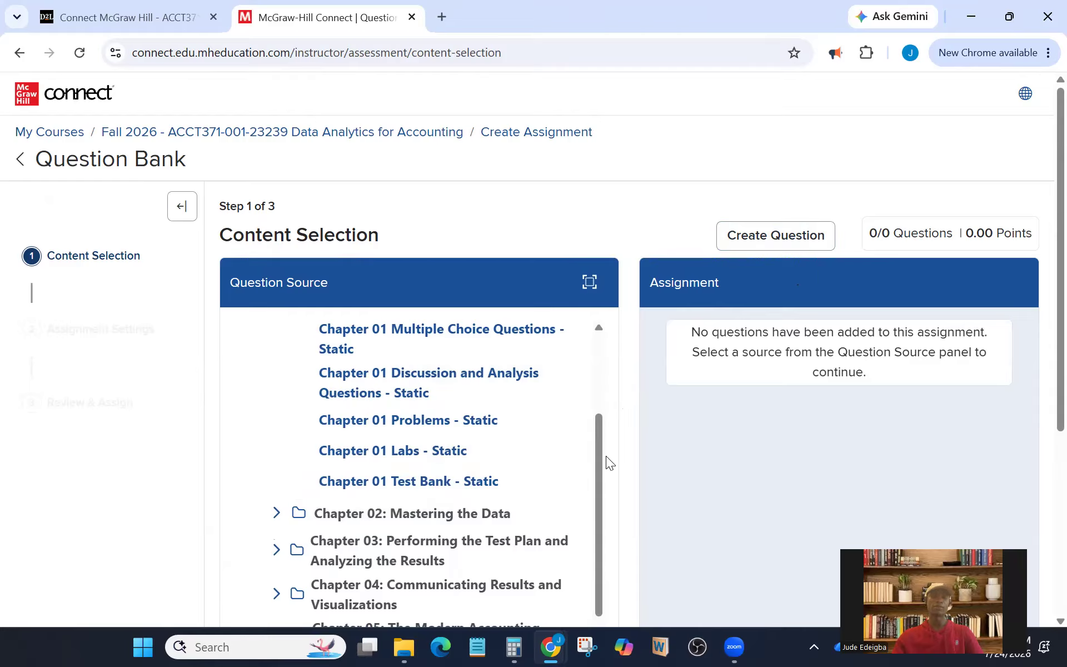
scroll(600, 458, up, 1)
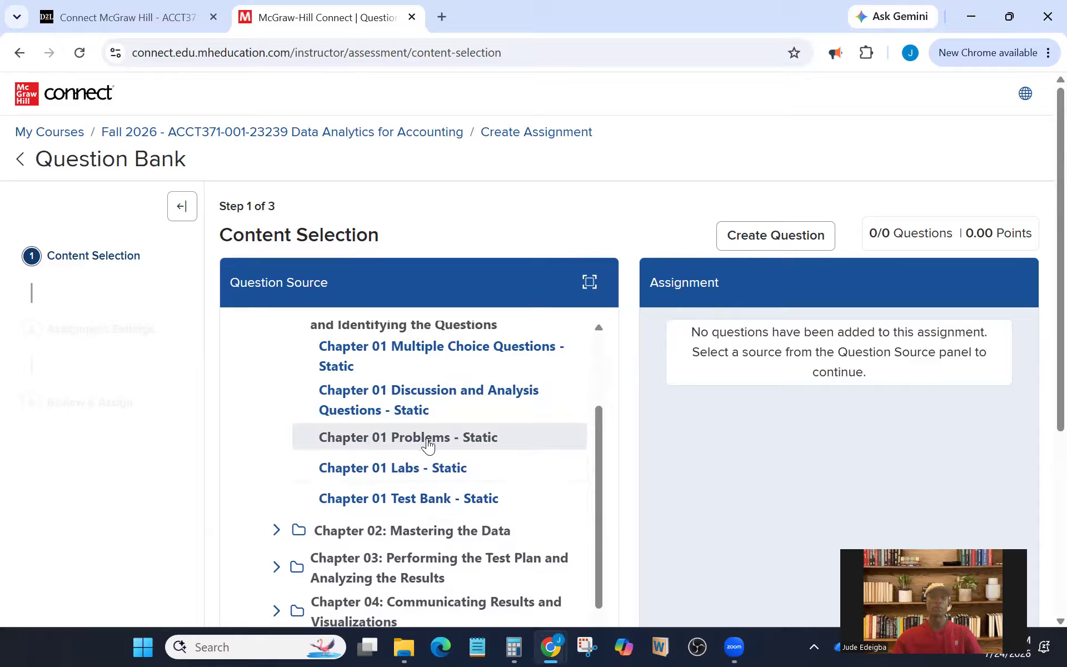
click(431, 352)
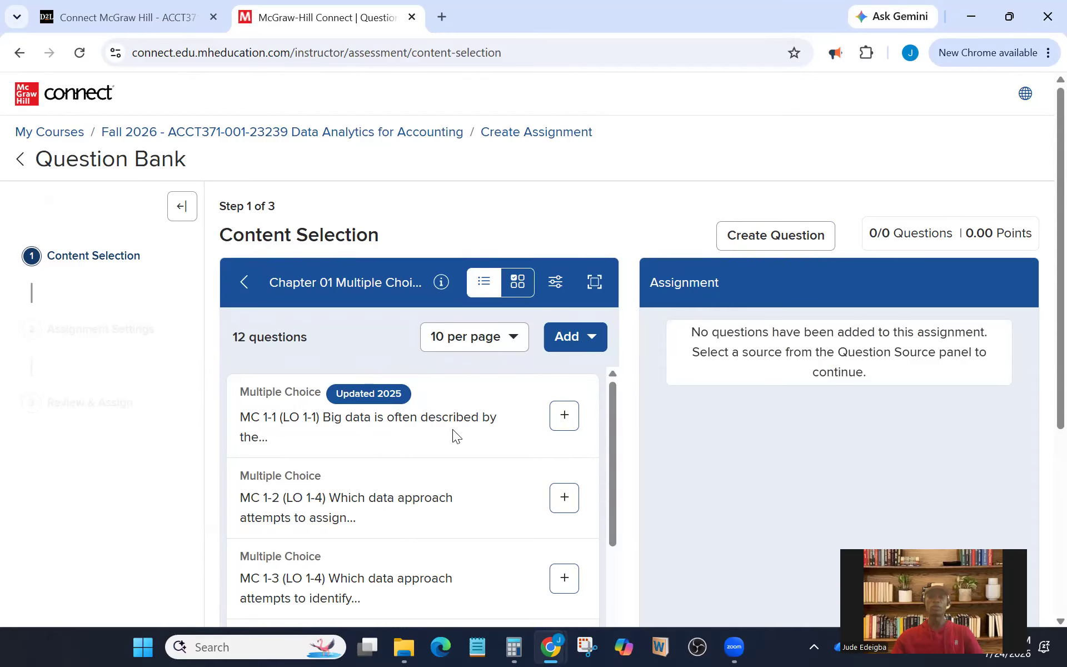
- Examine the filter categories for the Chapter 01 multiple choice questions, including the Gradable options, and leave the filter without applying anything
click(553, 284)
scroll(920, 394, down, 4)
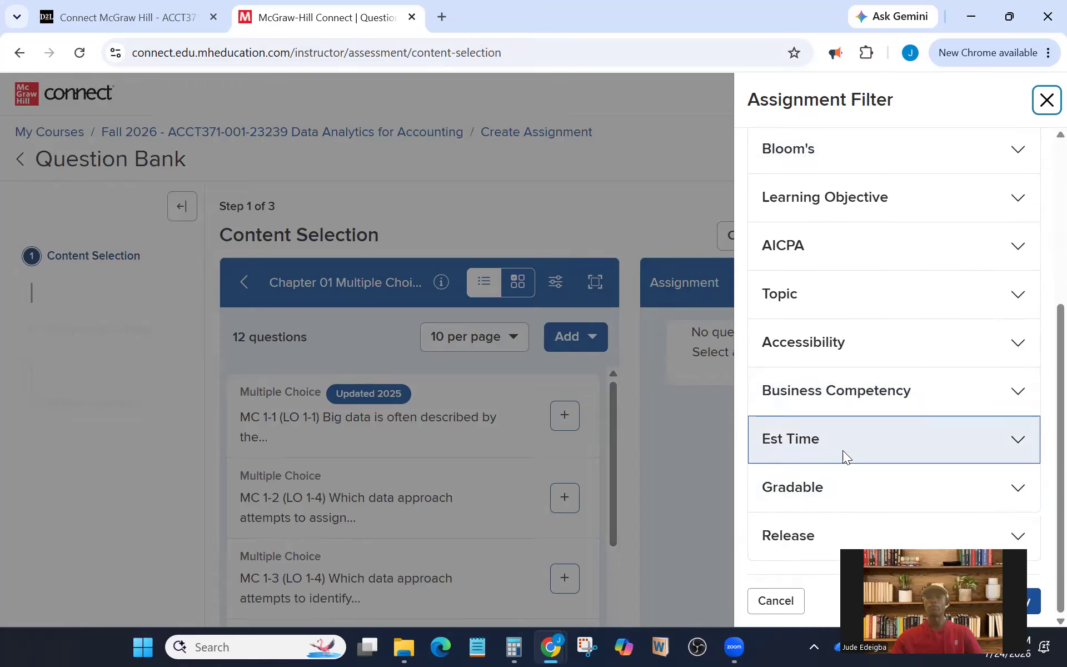
click(1017, 489)
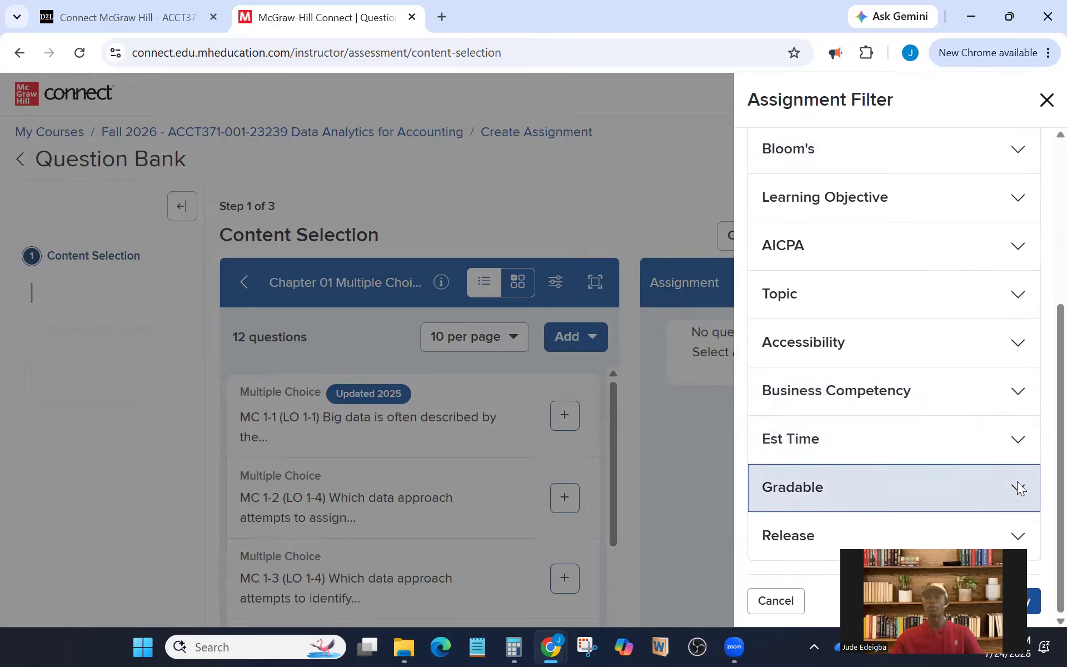
scroll(884, 455, down, 2)
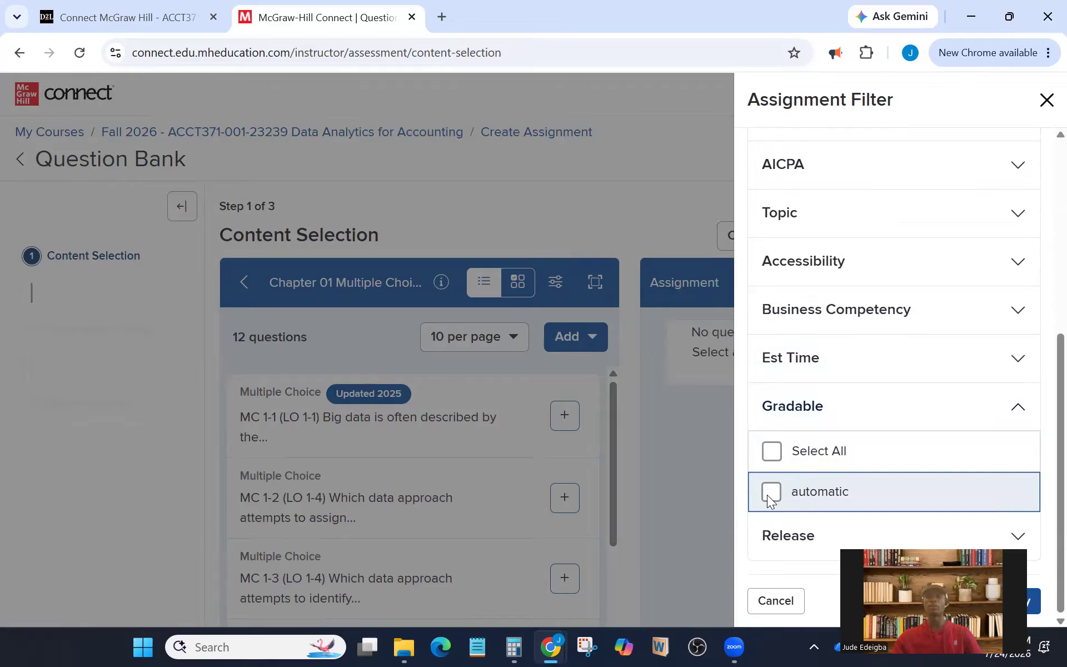
click(1007, 414)
scroll(890, 411, up, 5)
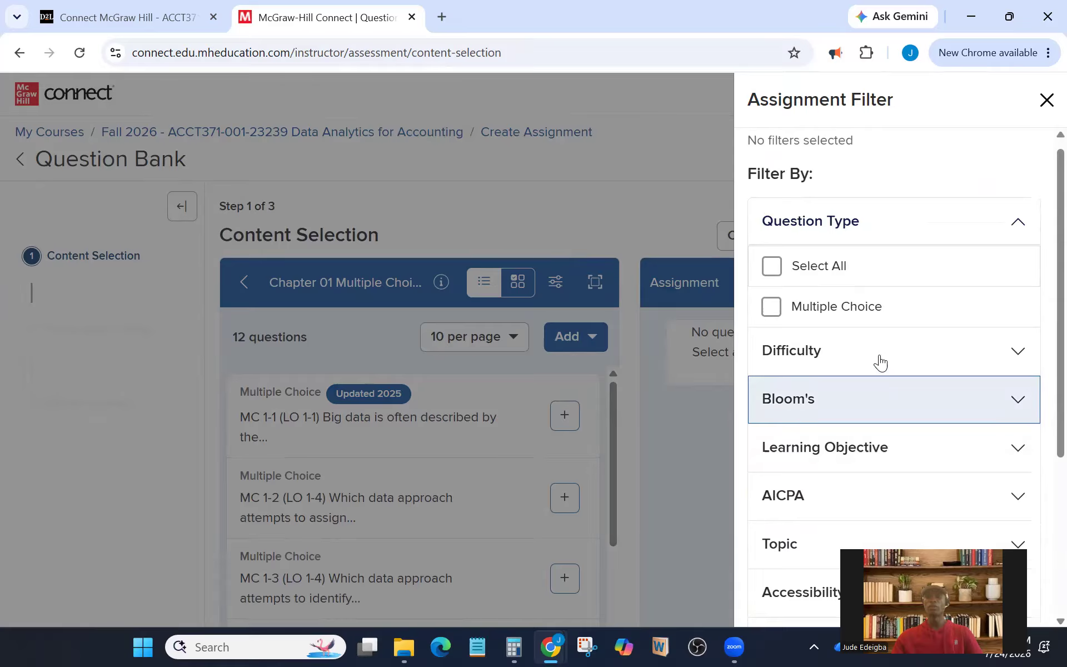
scroll(915, 345, up, 1)
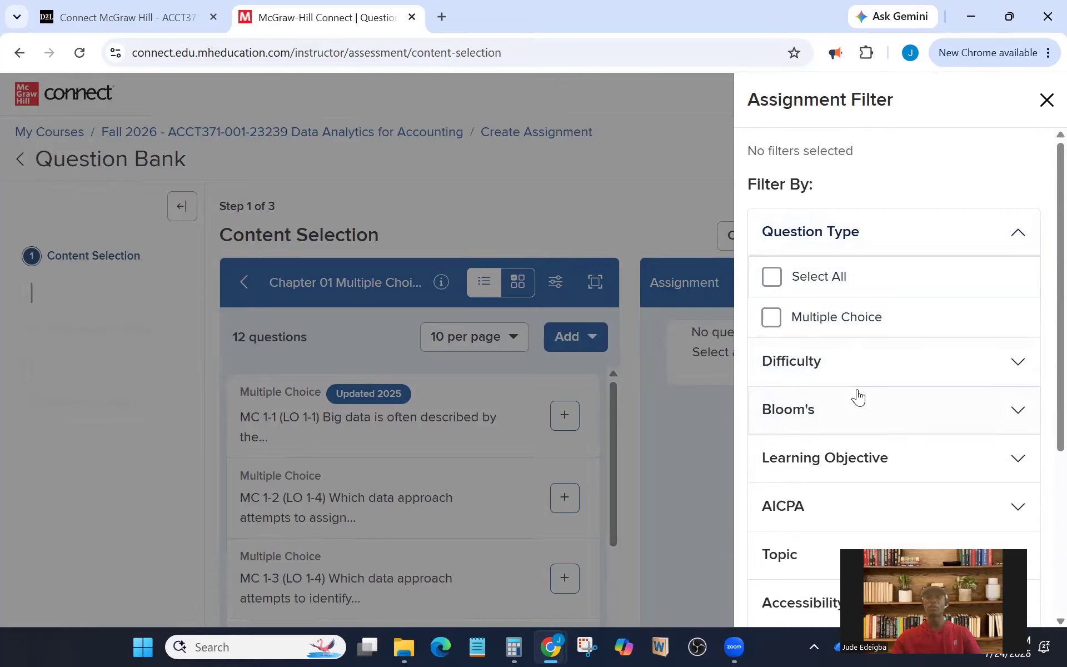
scroll(839, 378, down, 5)
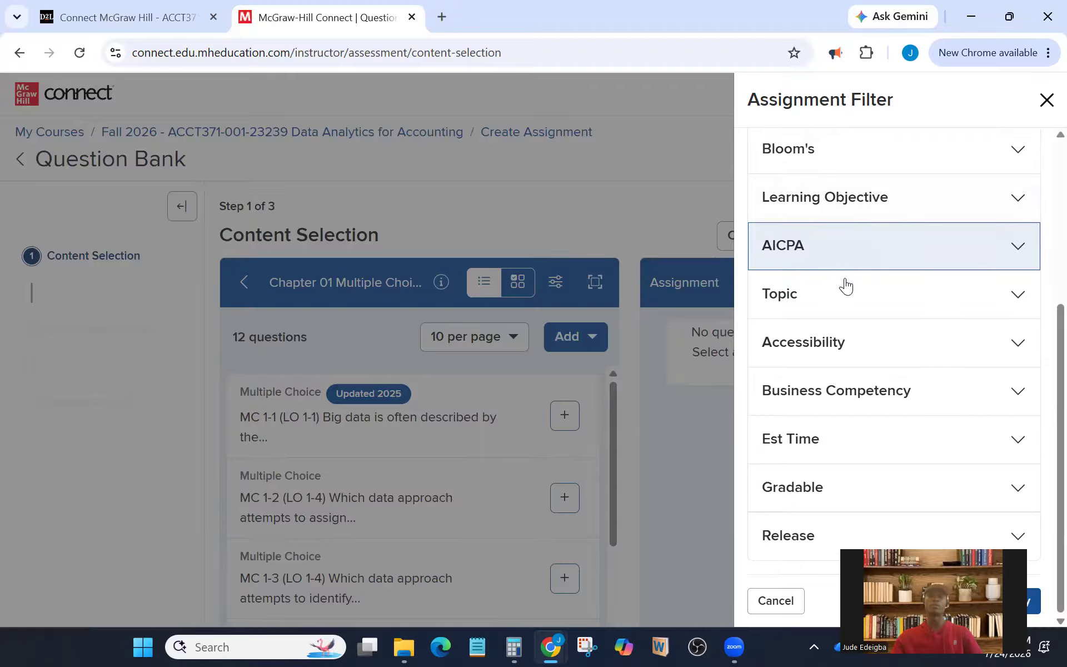
scroll(883, 283, up, 3)
scroll(894, 300, up, 2)
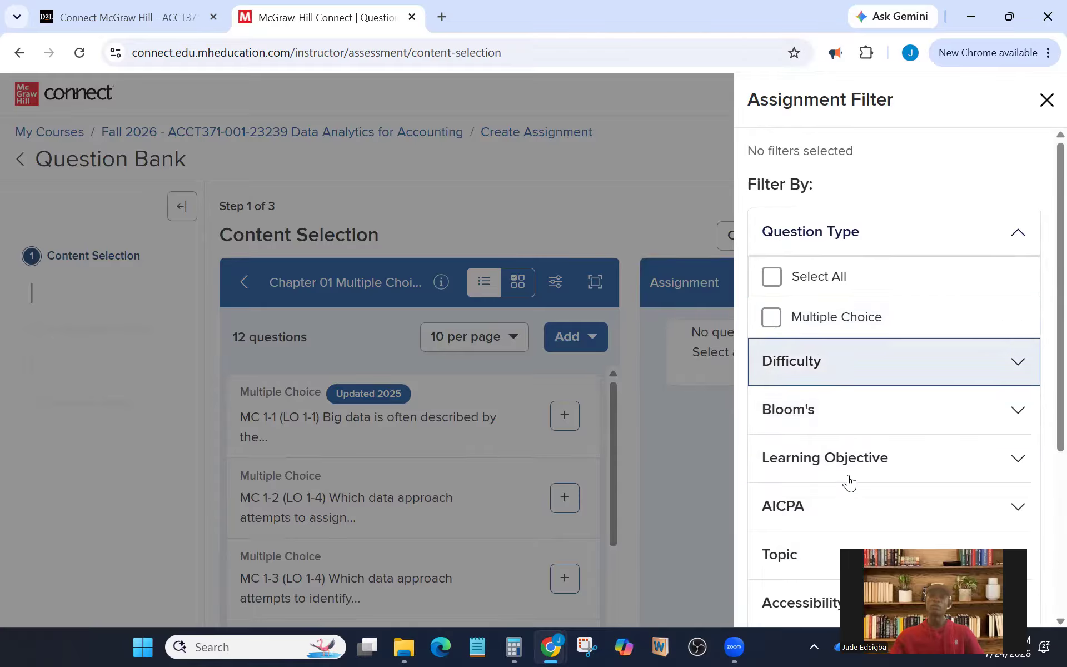
scroll(833, 486, down, 5)
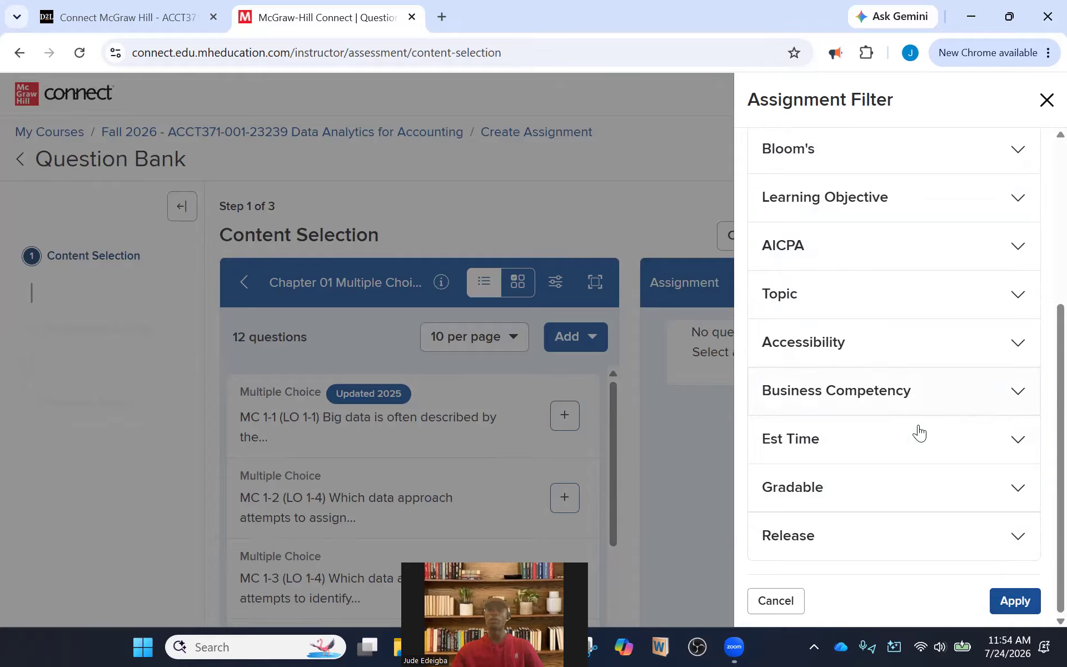
scroll(919, 433, up, 4)
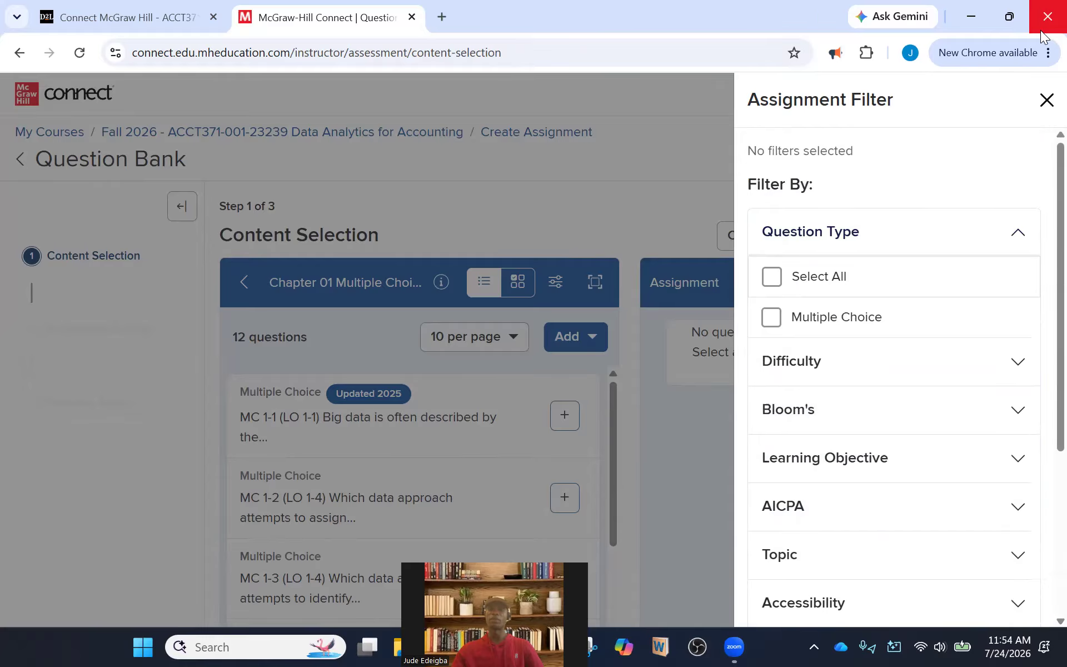
click(1043, 100)
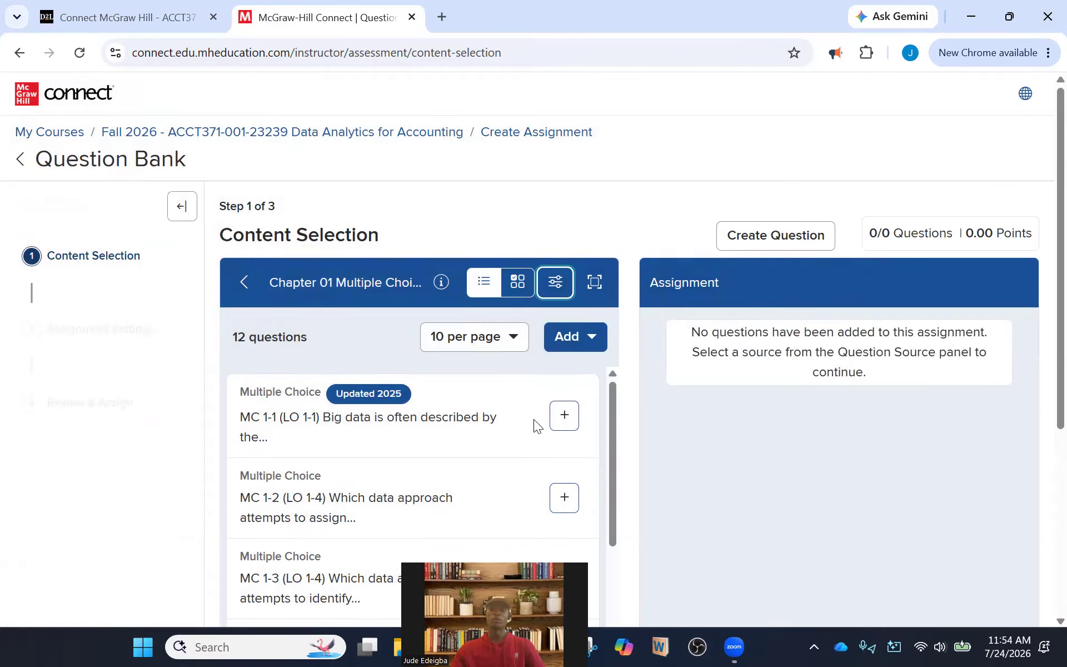
- Examine the ways to add questions and the selectable question list for the Chapter 01 set without adding any
click(590, 344)
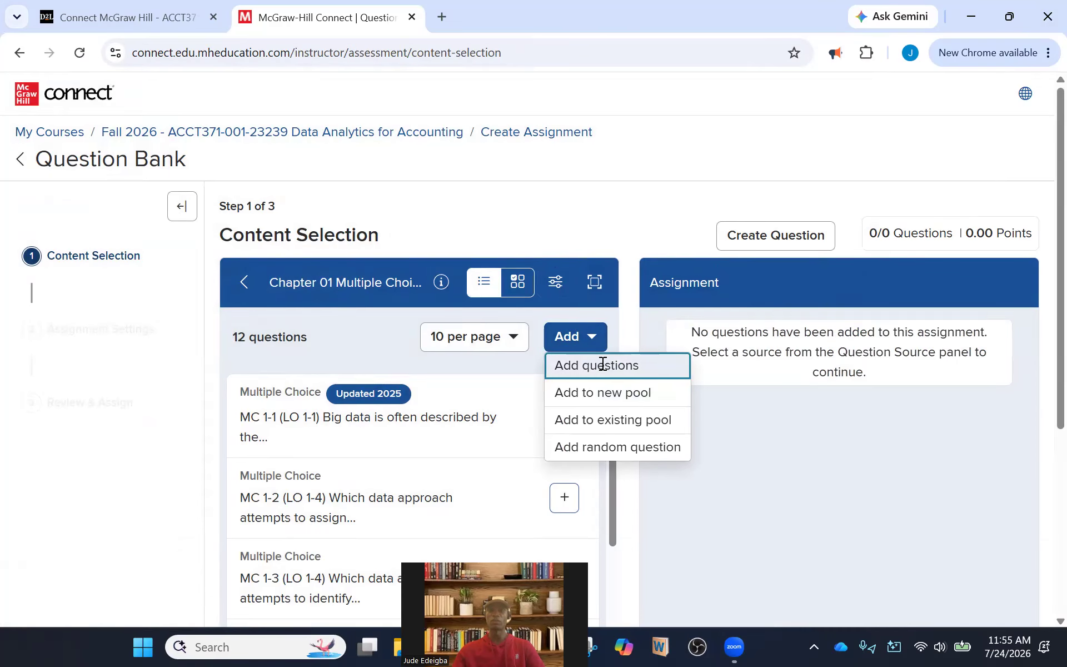
click(602, 364)
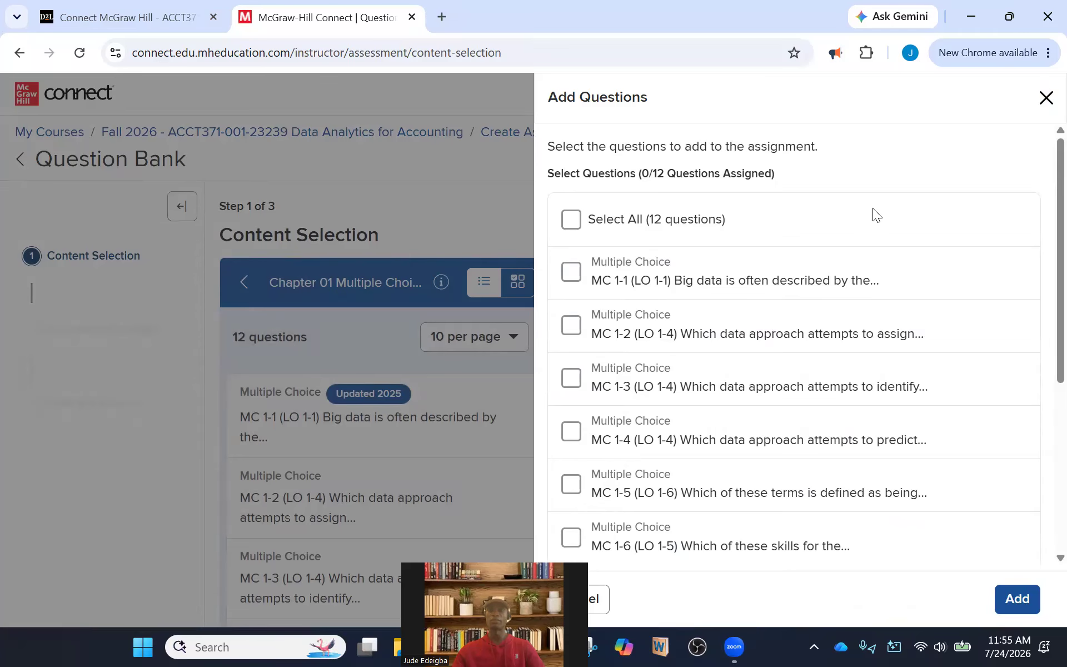
click(1045, 98)
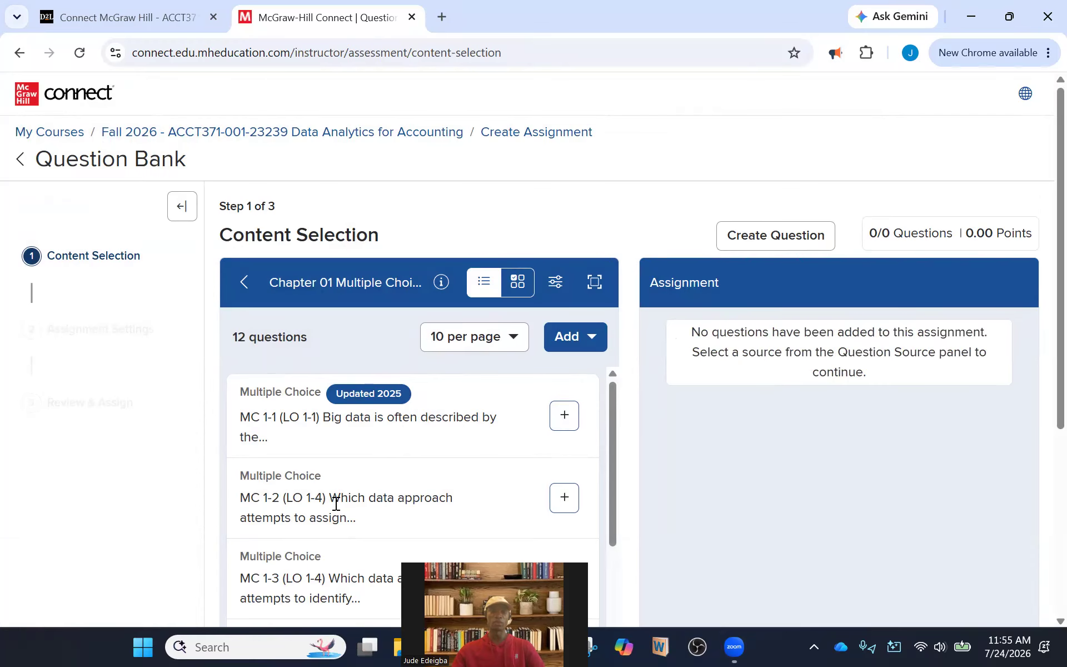
- Add question MC 1-1 to the assignment and open the point settings for the assigned questions
click(564, 415)
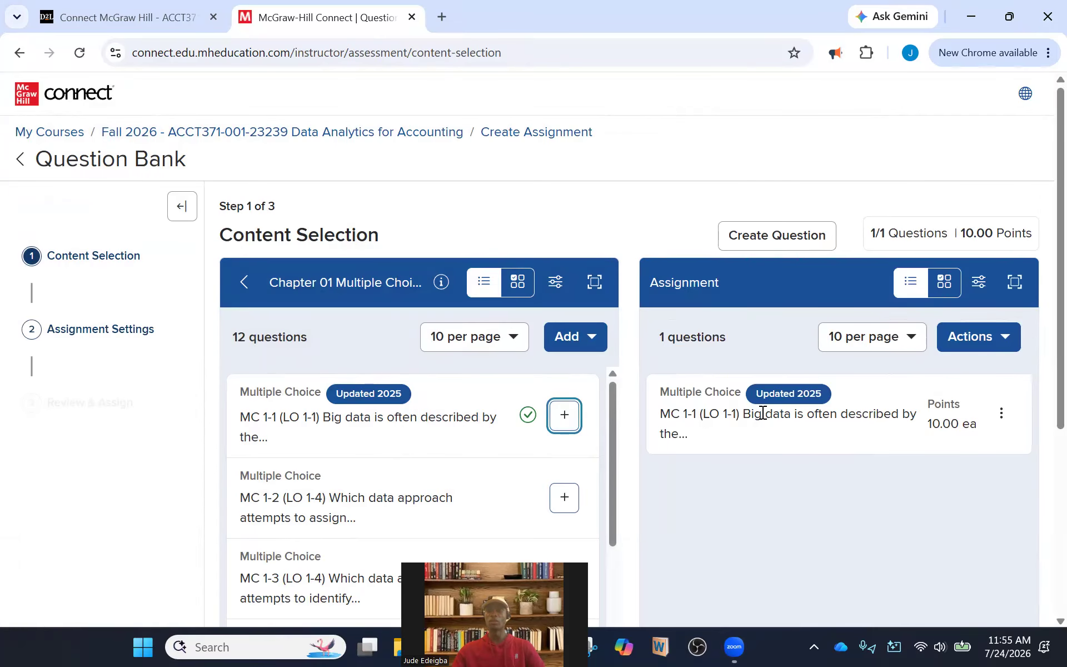
click(1004, 345)
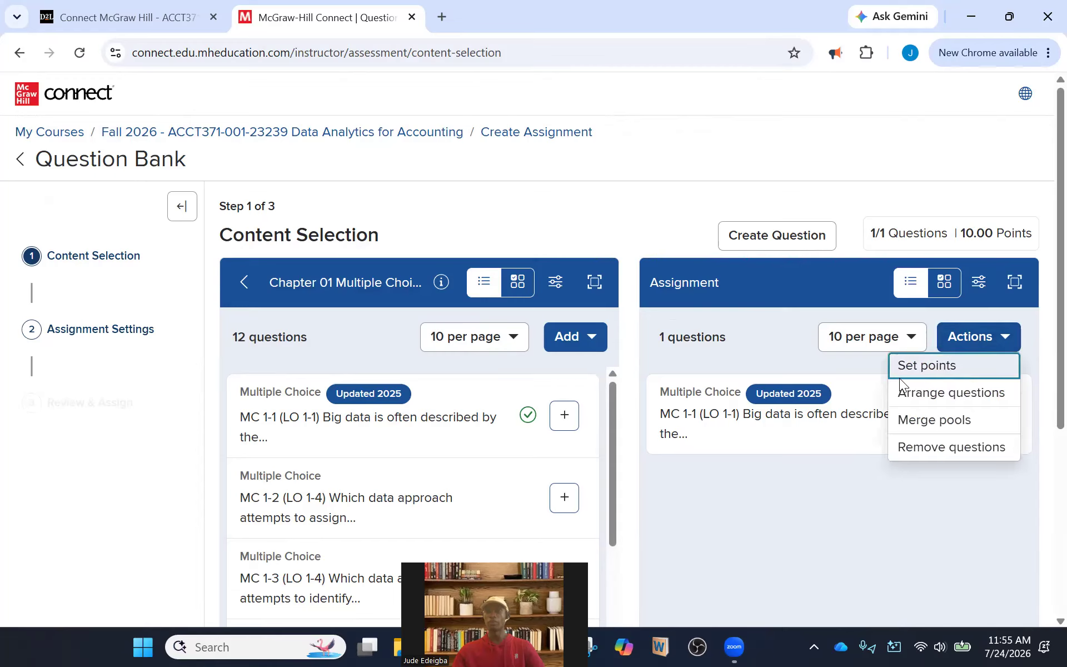
click(891, 486)
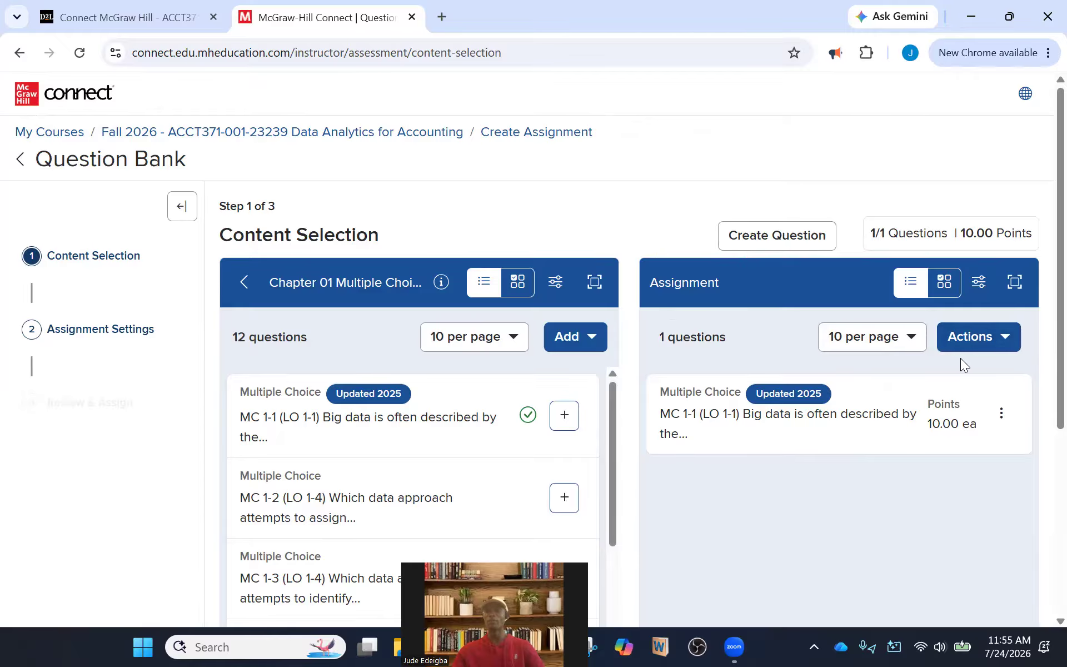
click(1005, 336)
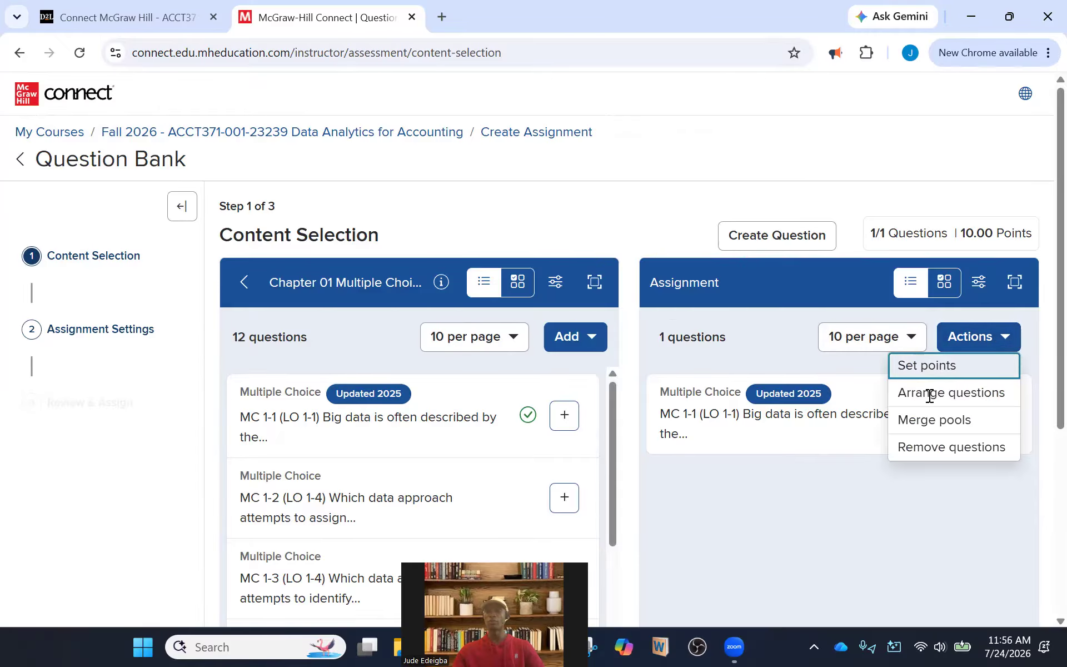
click(927, 365)
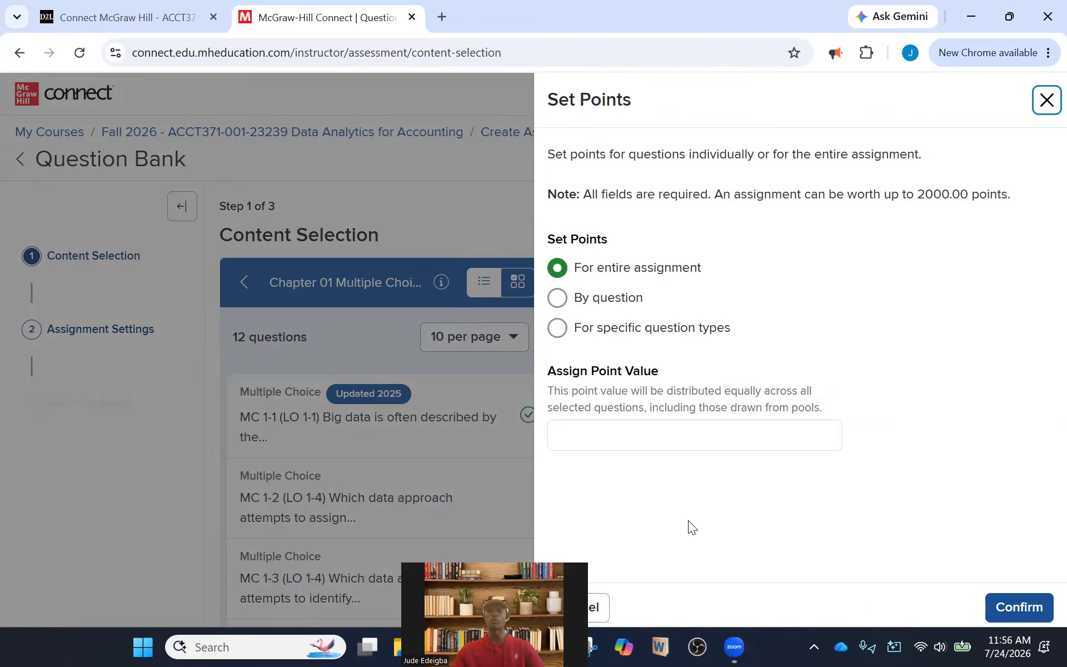
click(617, 432)
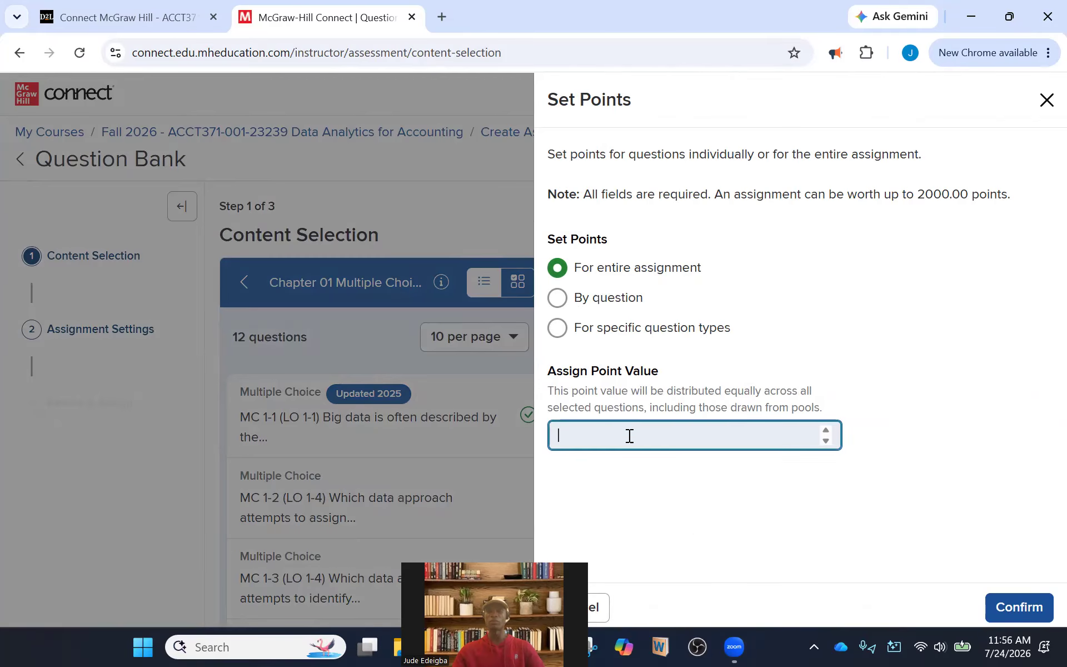
text(100)
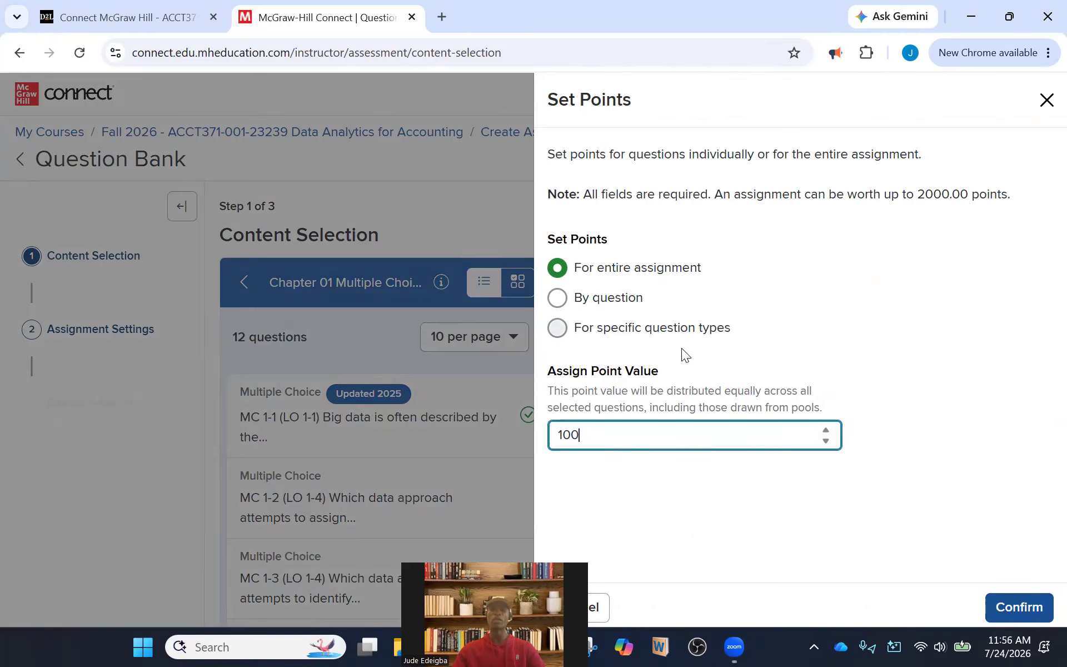
drag(633, 436, 544, 444)
key(BackSpace)
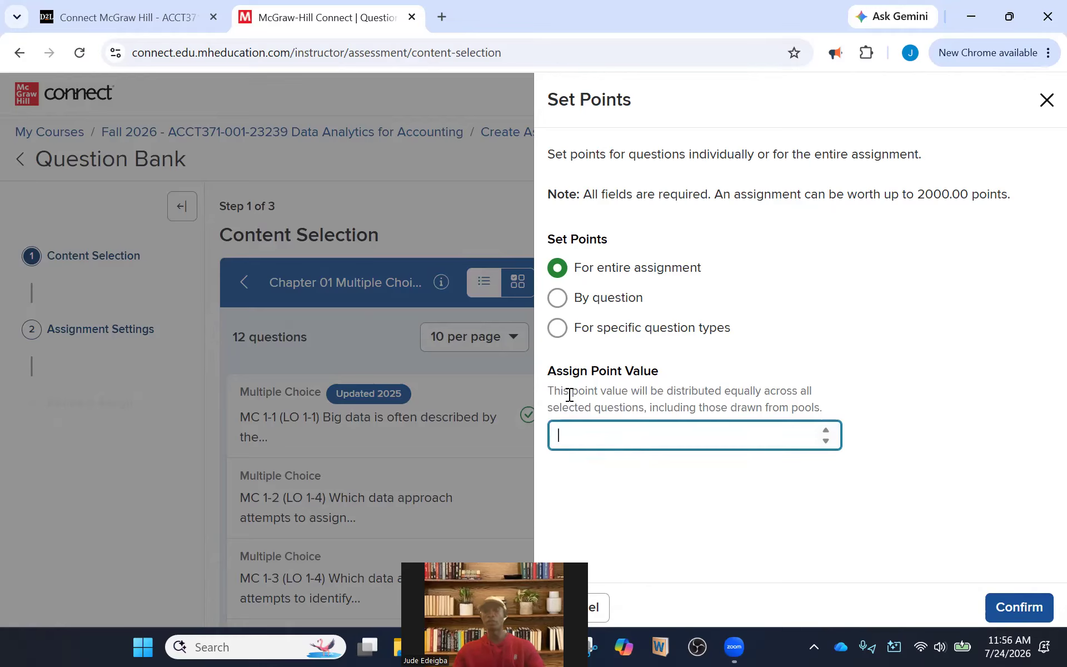
- Set points by question, assign 5 points to question MC 1-1, and confirm
click(554, 299)
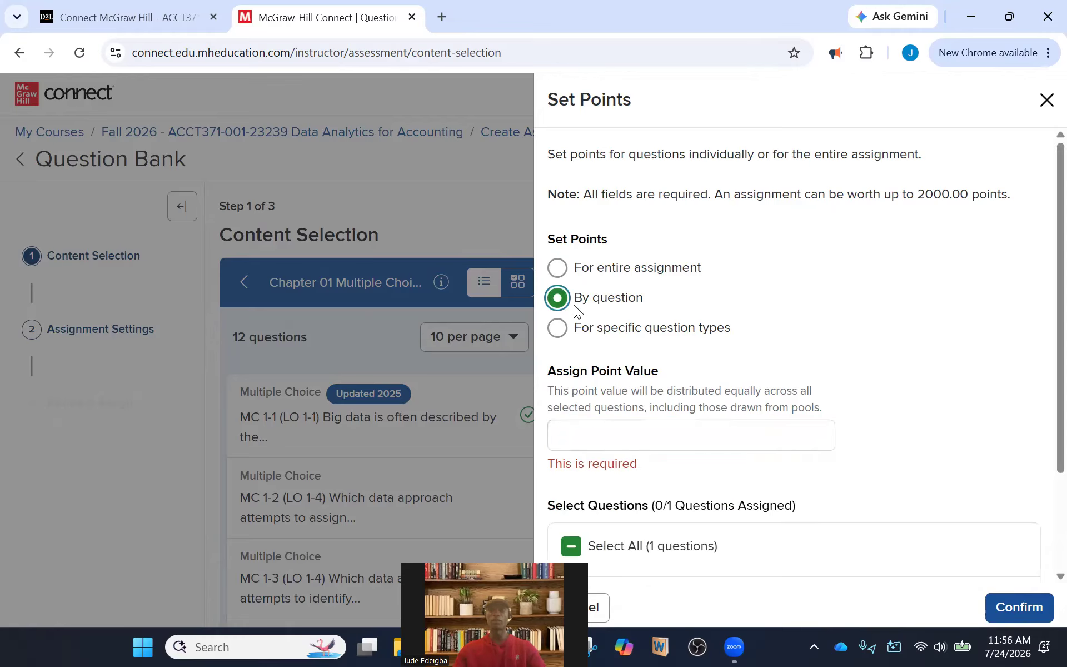
click(619, 436)
click(618, 436)
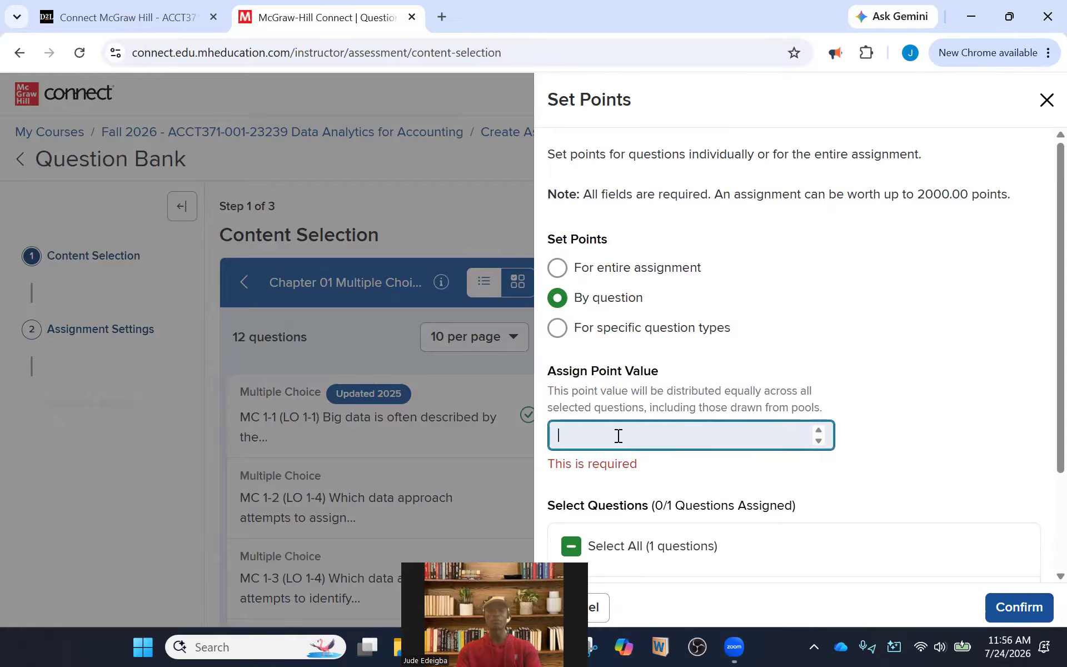
text(5)
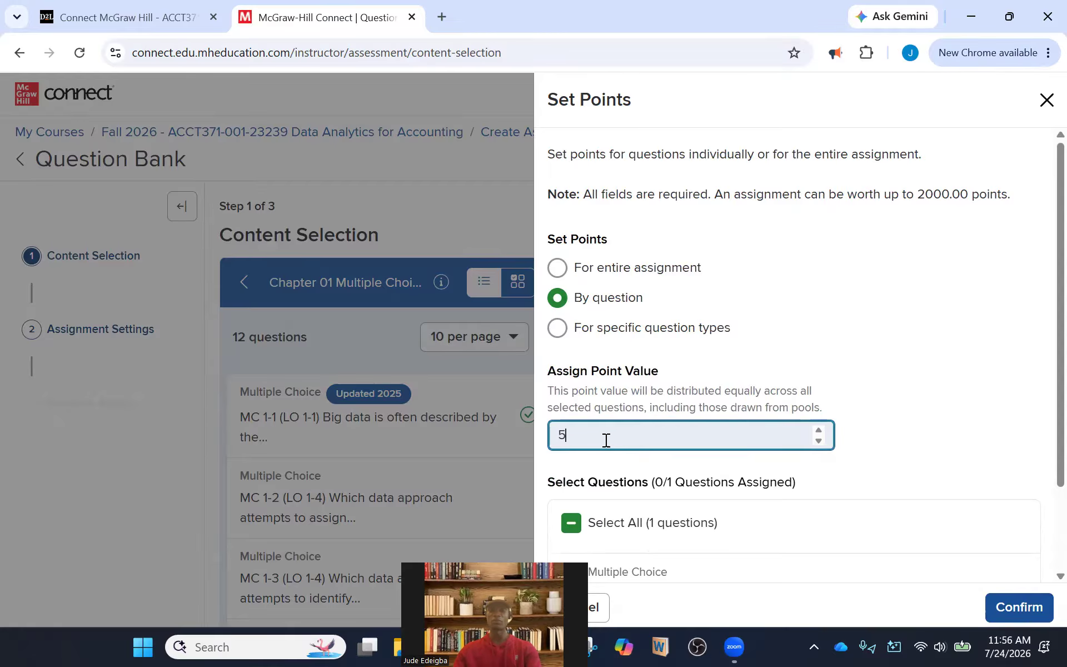
scroll(653, 466, down, 2)
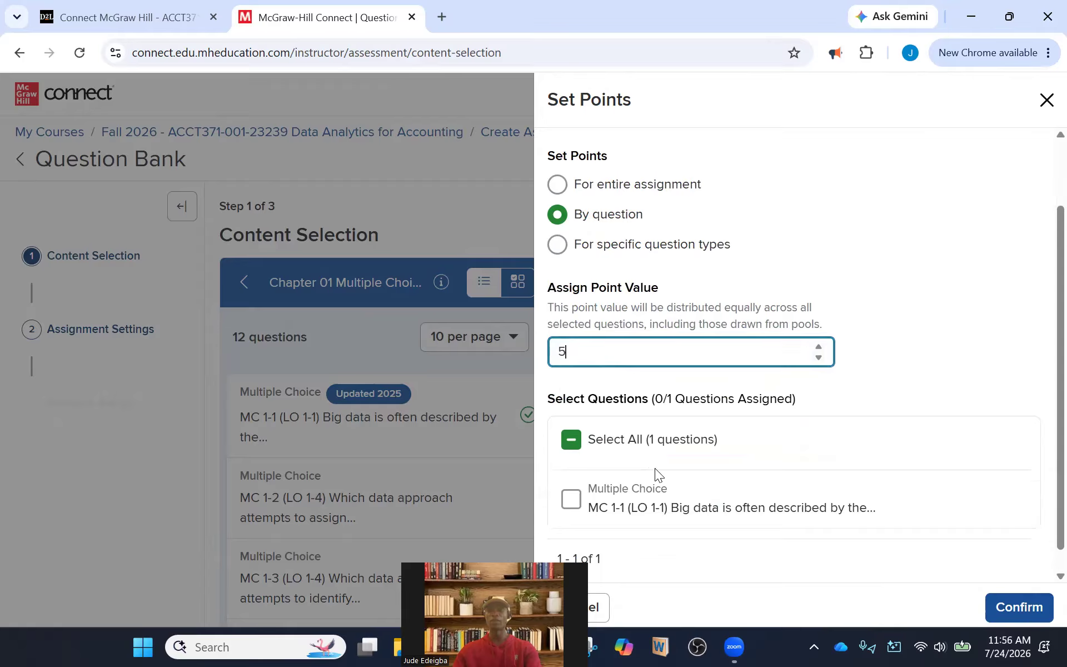
scroll(656, 471, up, 2)
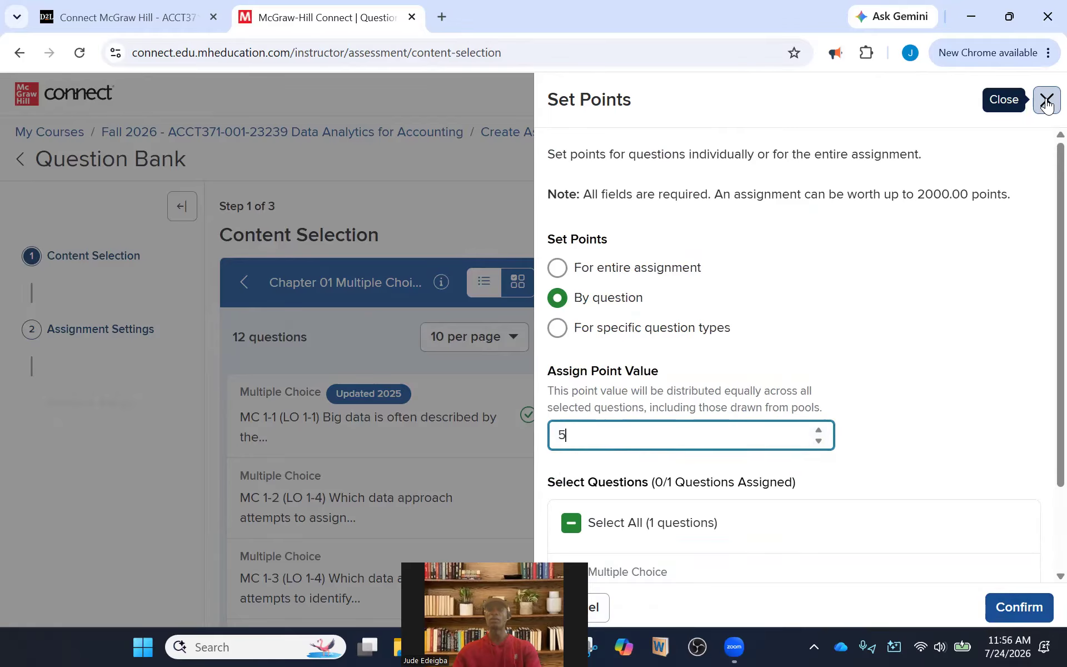
click(1017, 606)
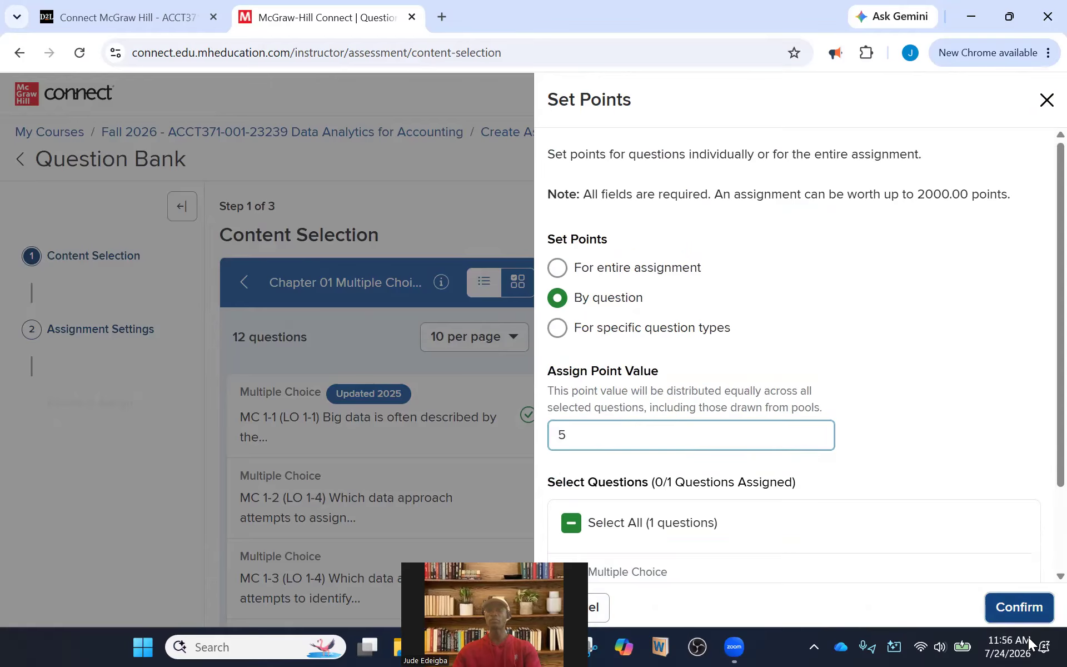
scroll(715, 412, down, 2)
click(574, 476)
scroll(710, 448, up, 2)
click(1003, 607)
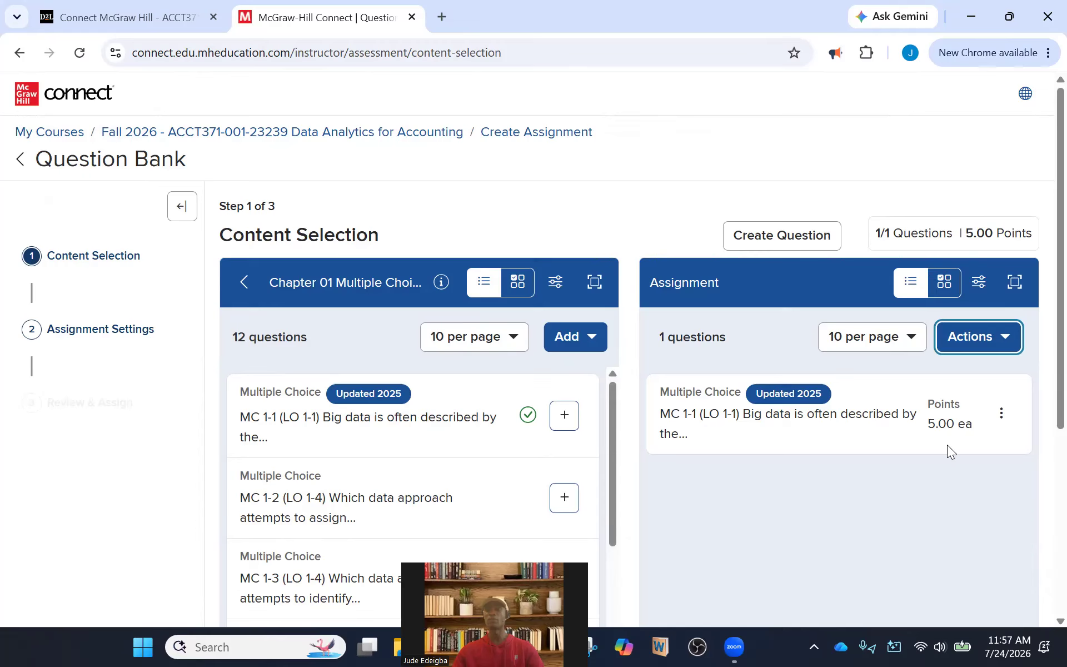
- Continue to the assignment settings and look over the printing, password, time limit, scrambling and completion credit policies down to Feedback
scroll(818, 513, down, 5)
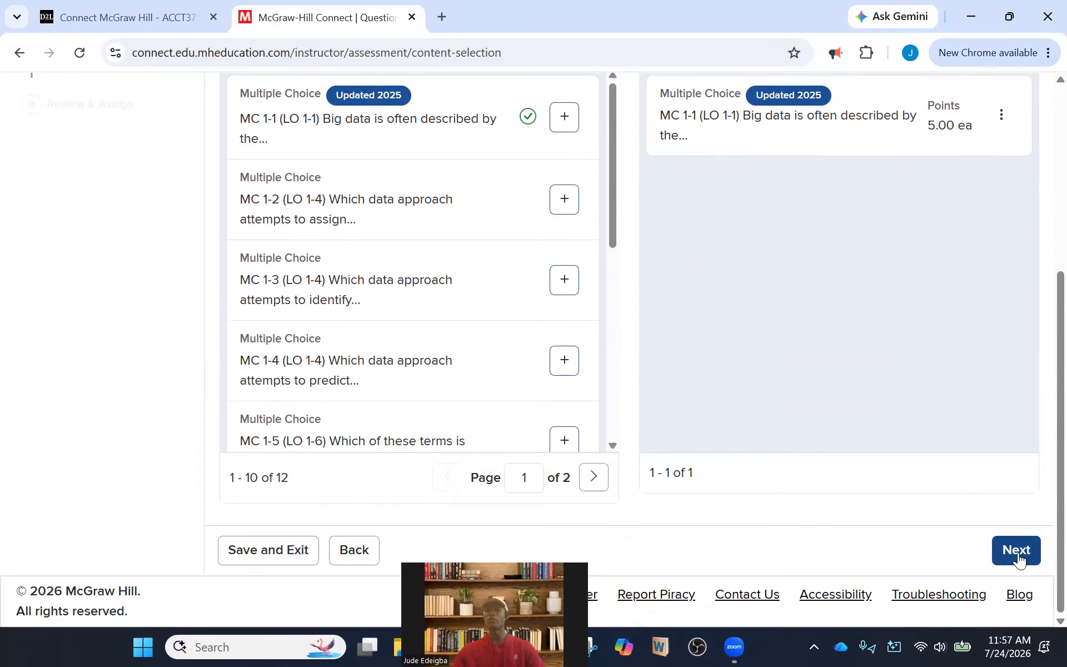
scroll(958, 464, up, 1)
scroll(957, 465, down, 1)
click(1007, 549)
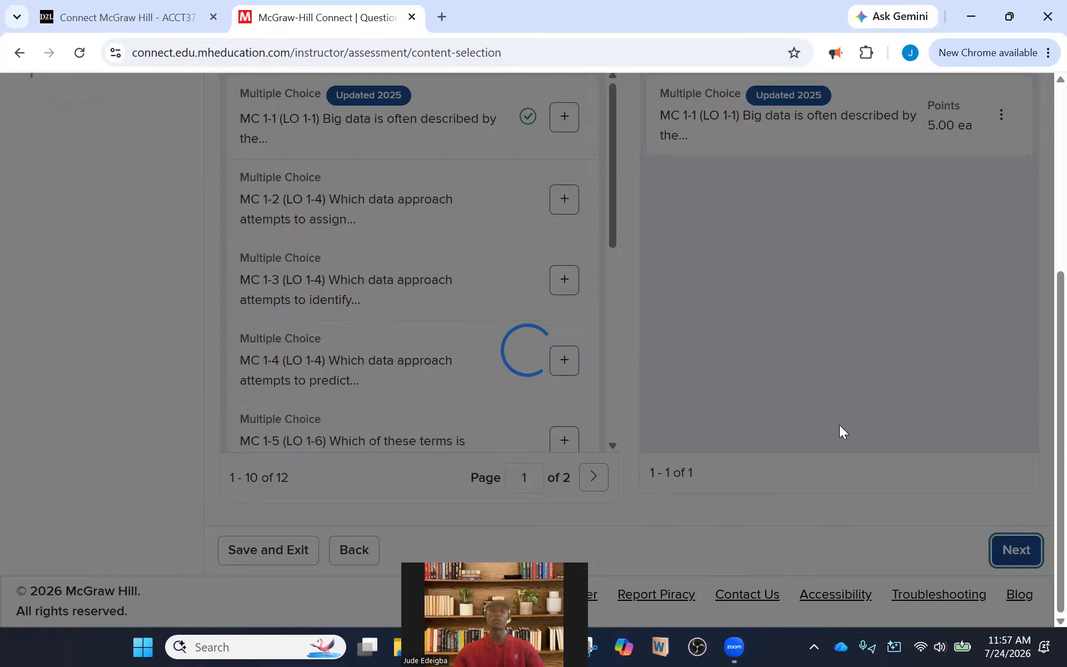
scroll(621, 398, down, 7)
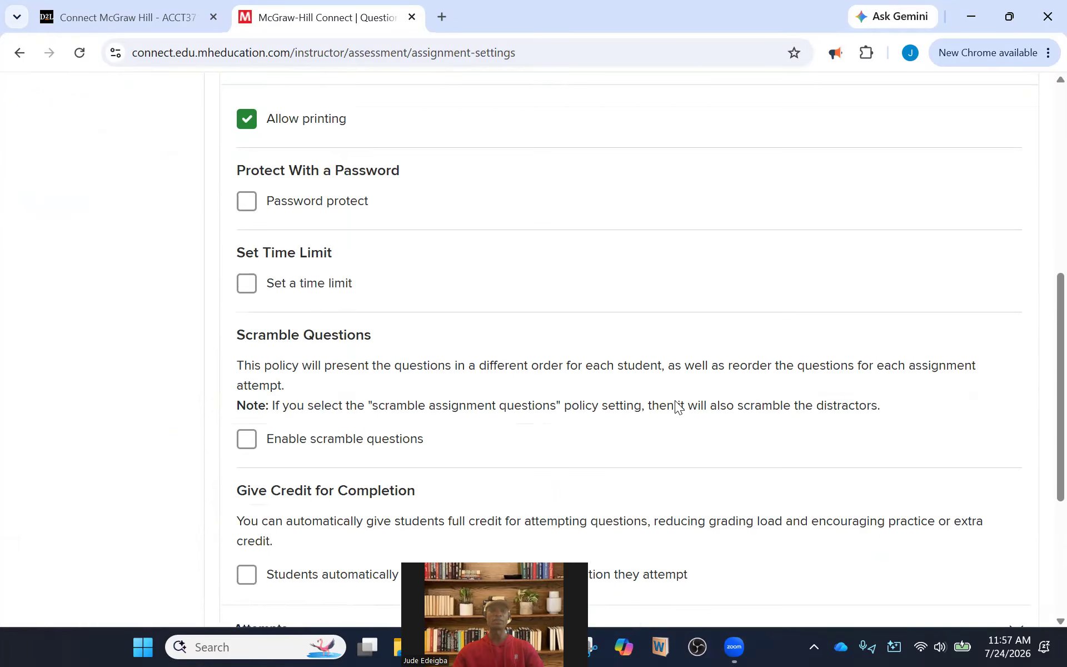
scroll(610, 390, down, 3)
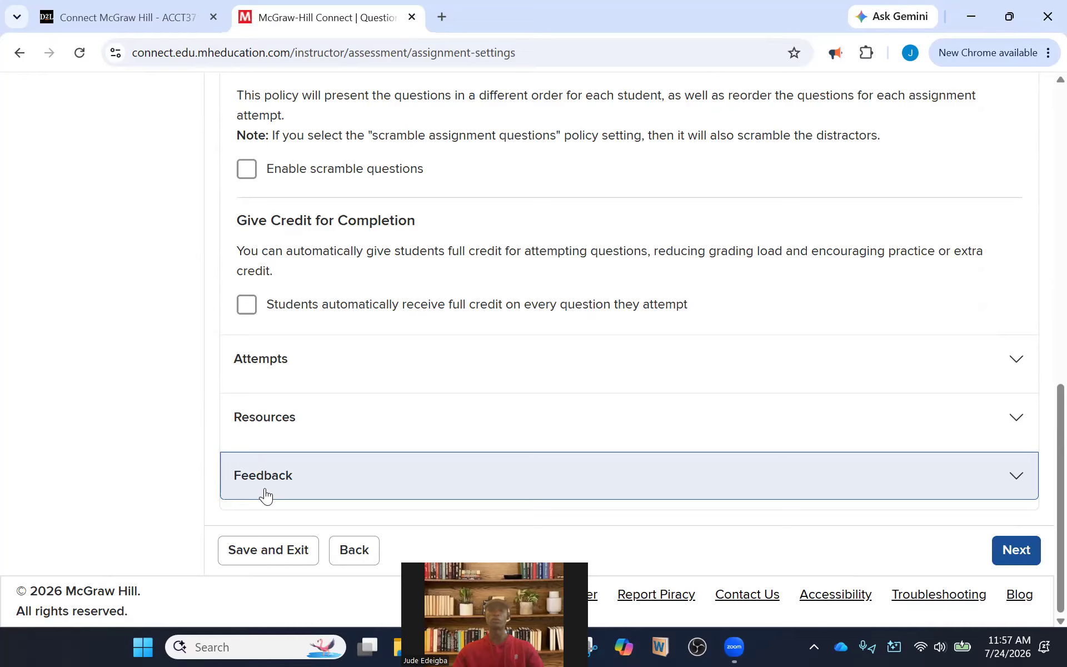
- Enable a time limit for the homework assignment and set it to 60 minutes
scroll(537, 443, up, 1)
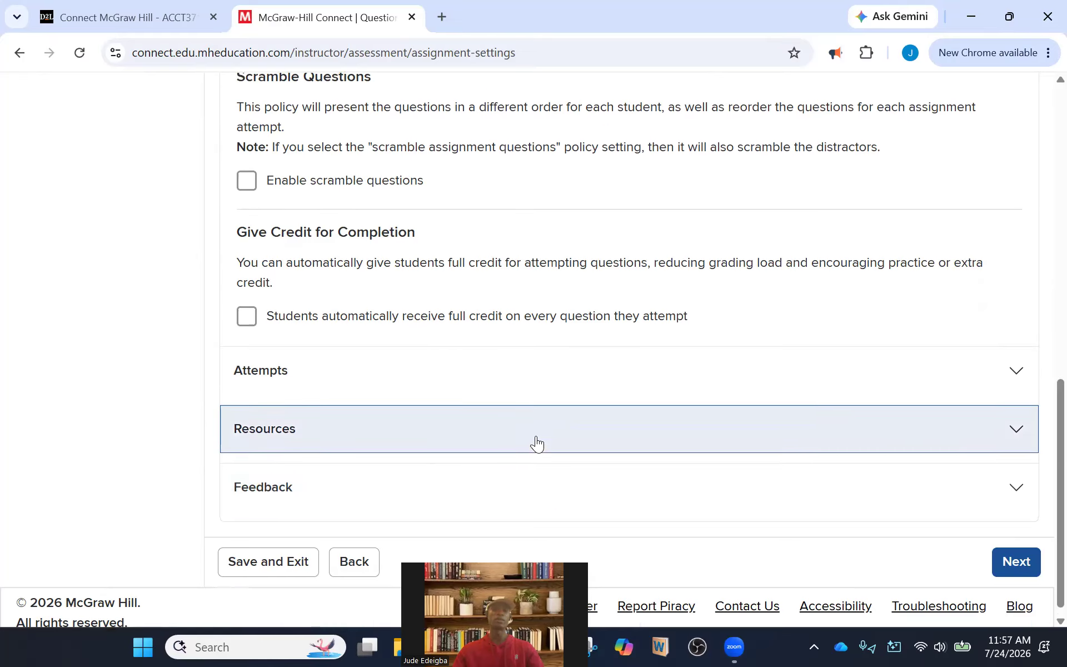
scroll(331, 500, up, 1)
scroll(333, 507, up, 6)
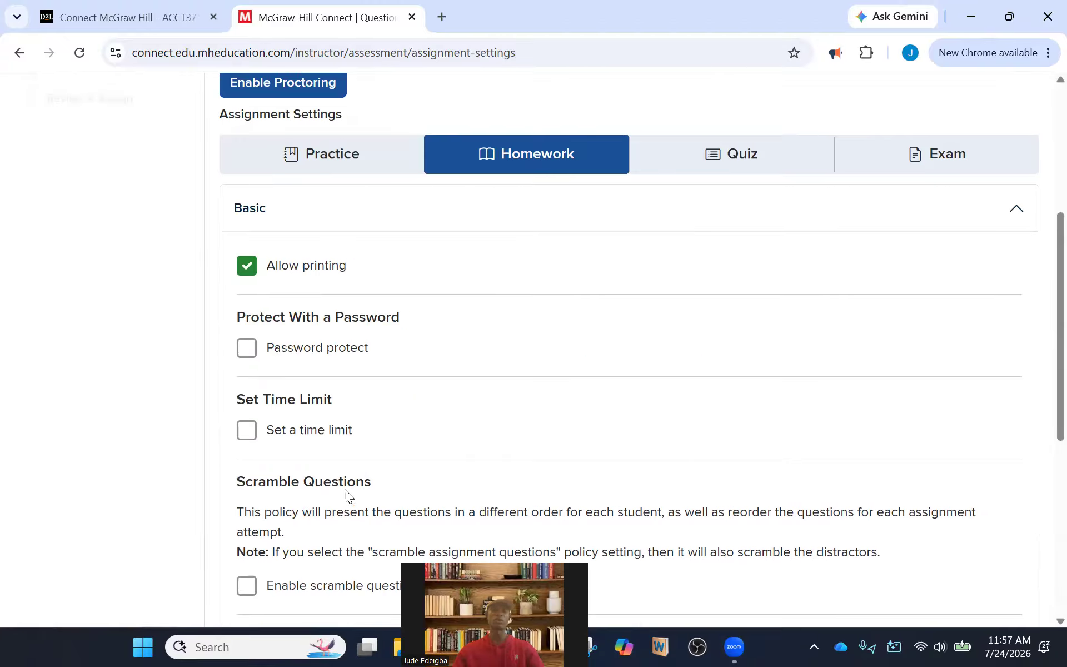
click(248, 430)
drag(299, 481, 193, 478)
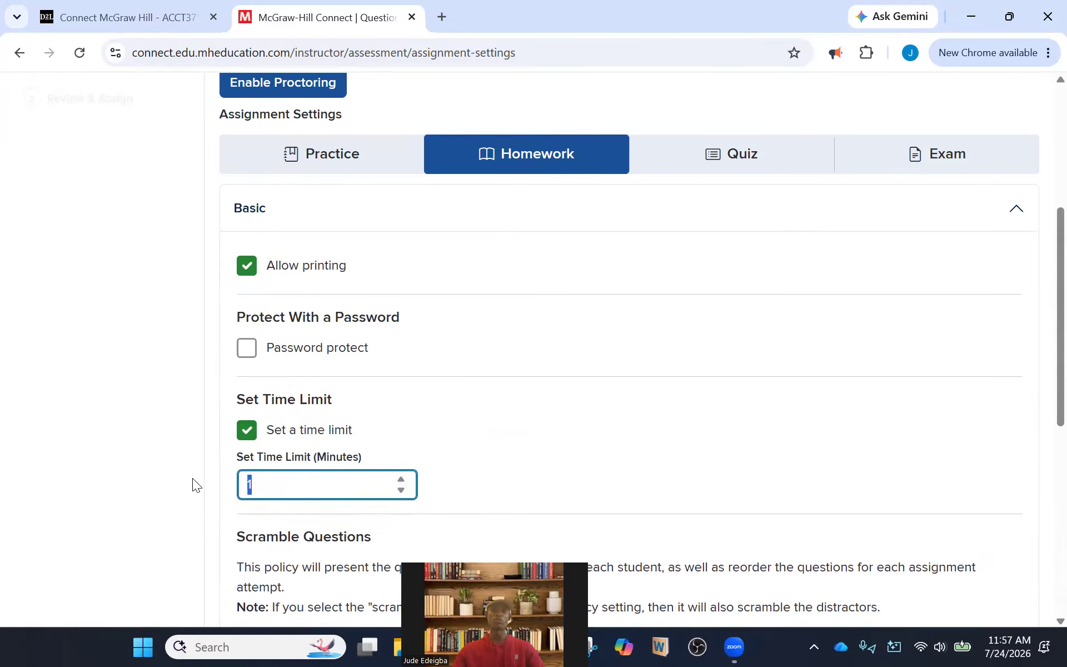
text(600)
key(BackSpace)
click(106, 485)
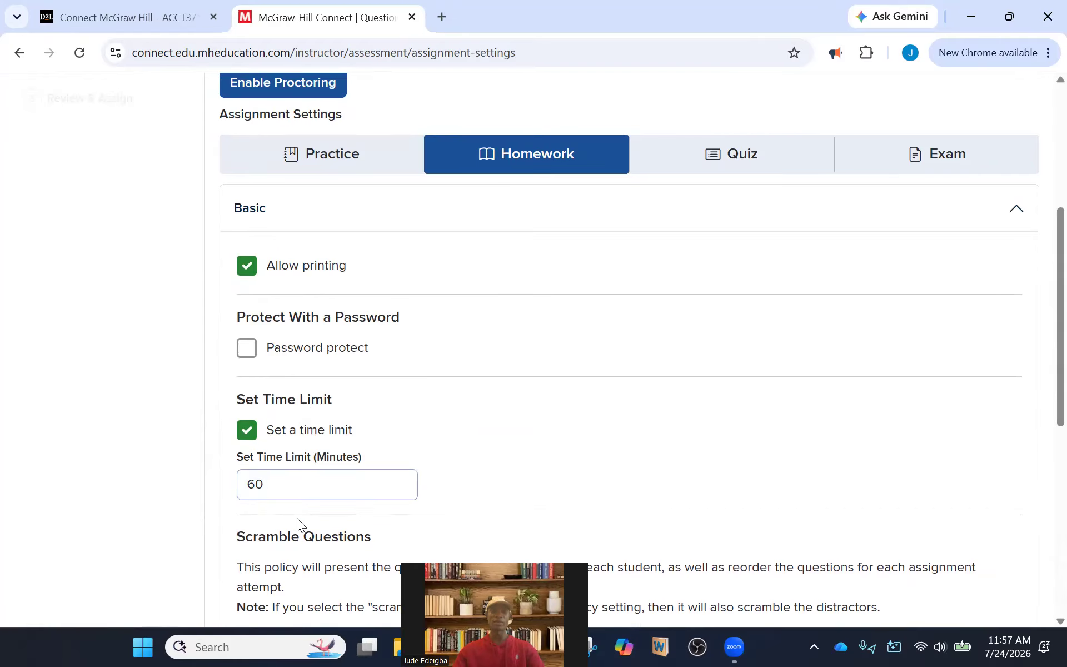
scroll(587, 442, down, 8)
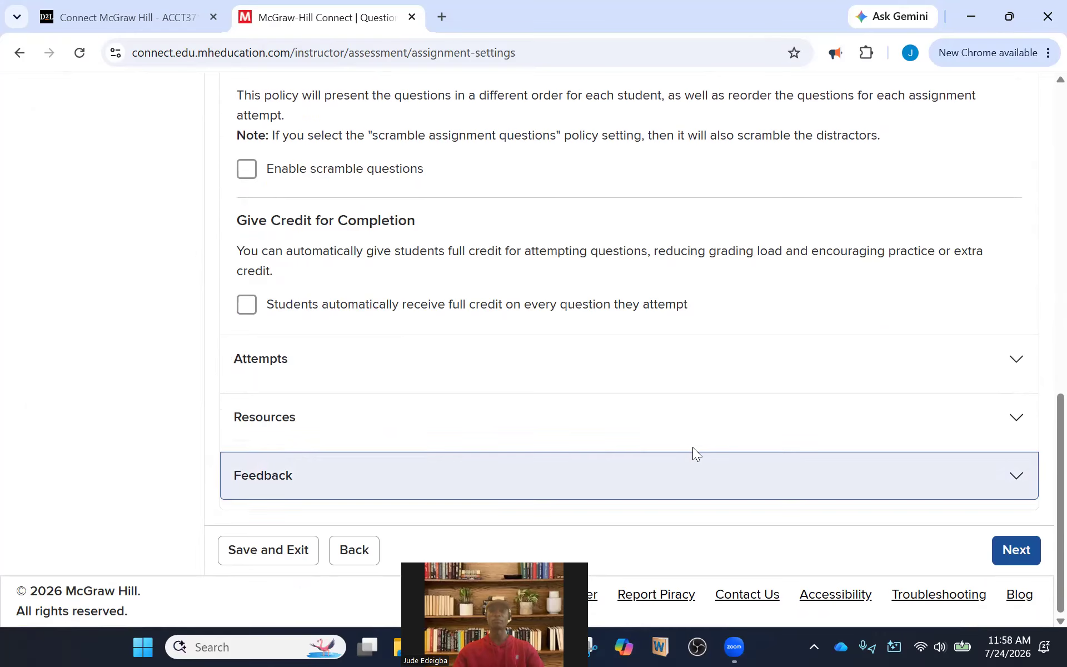
scroll(629, 446, up, 4)
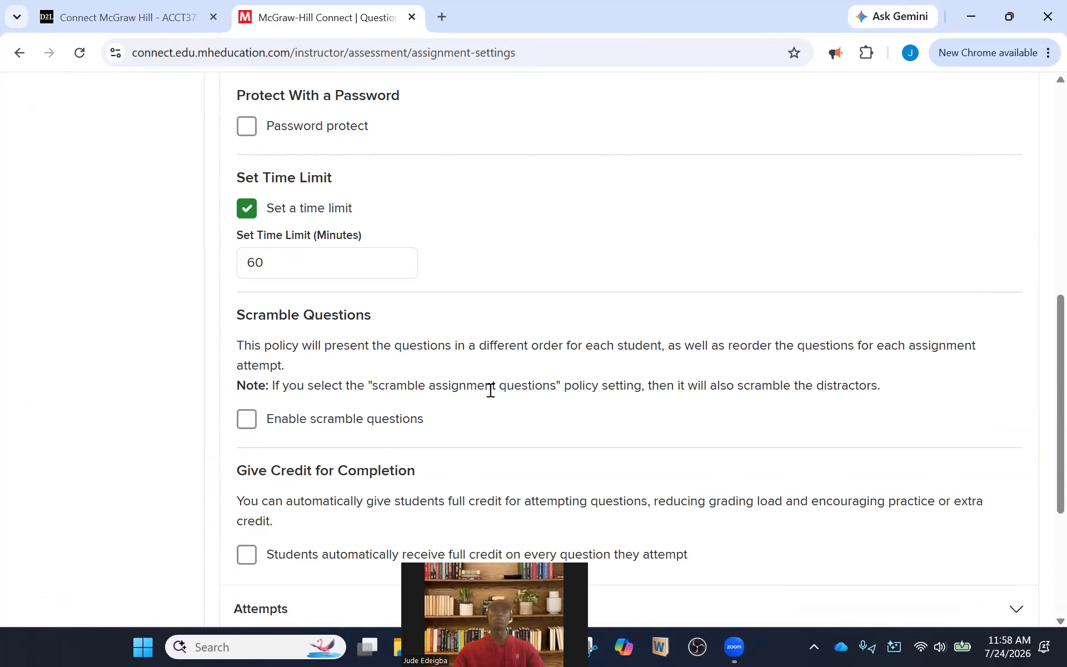
scroll(490, 389, up, 2)
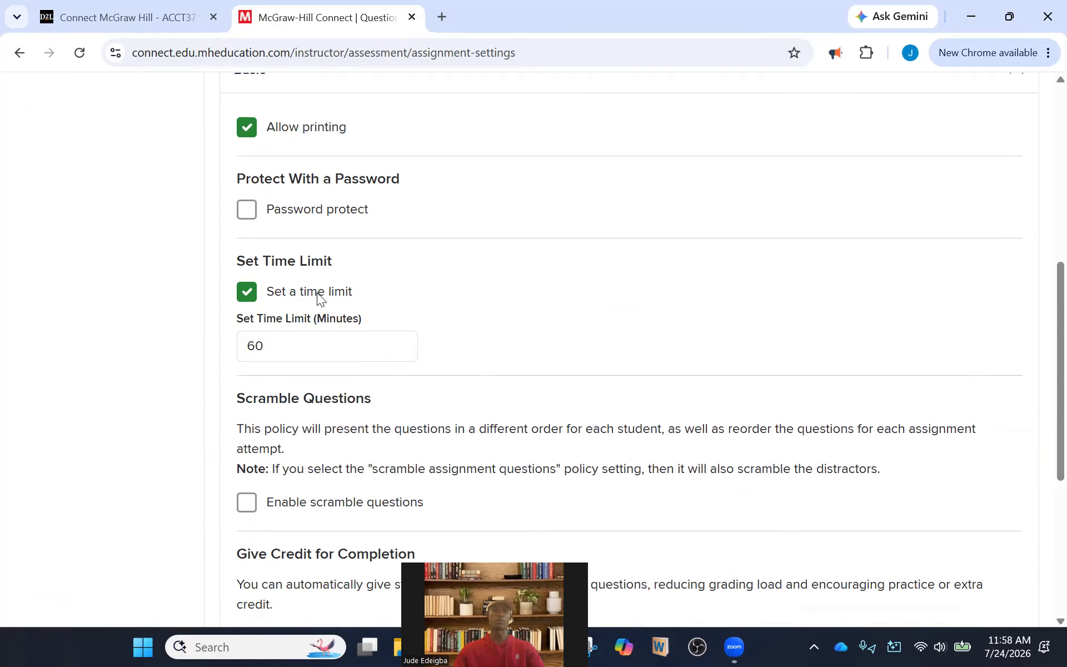
scroll(561, 411, down, 5)
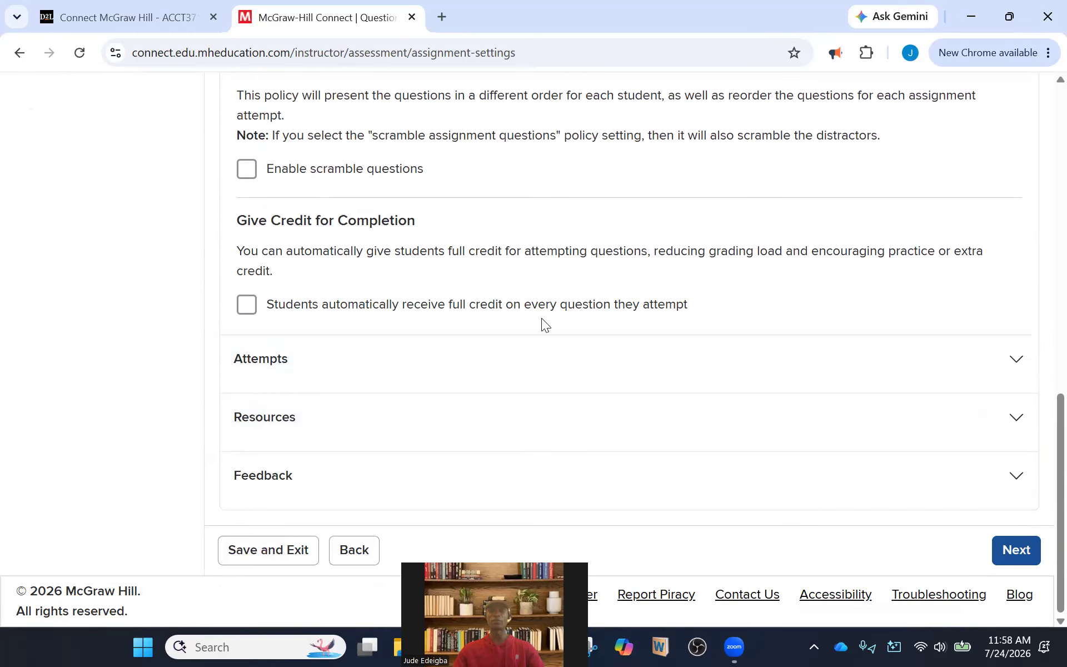
click(1016, 556)
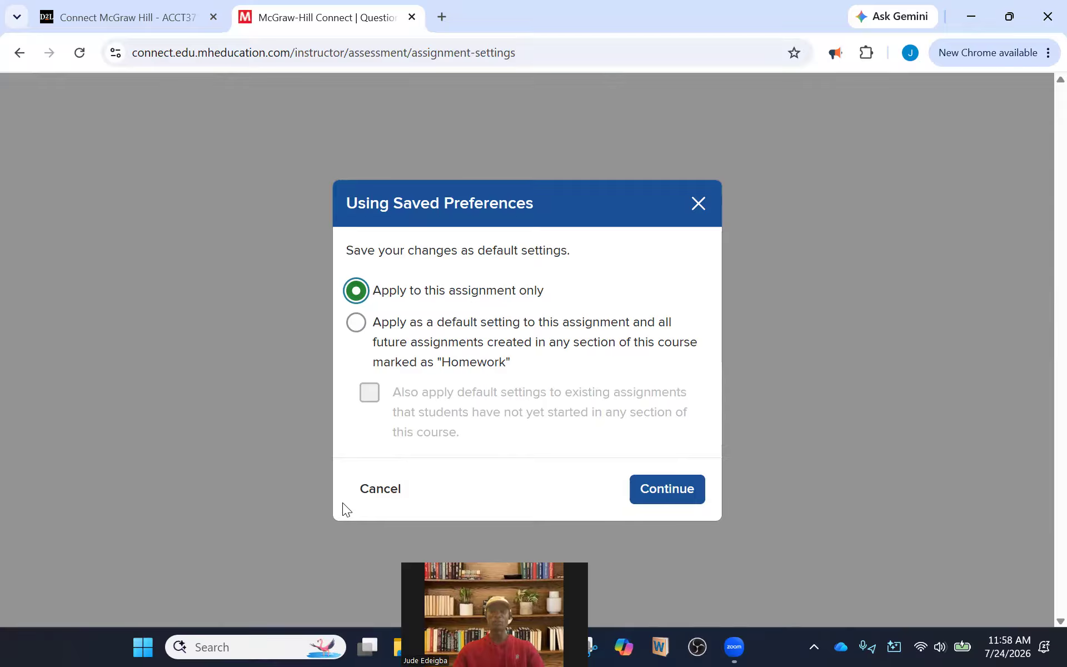
click(360, 323)
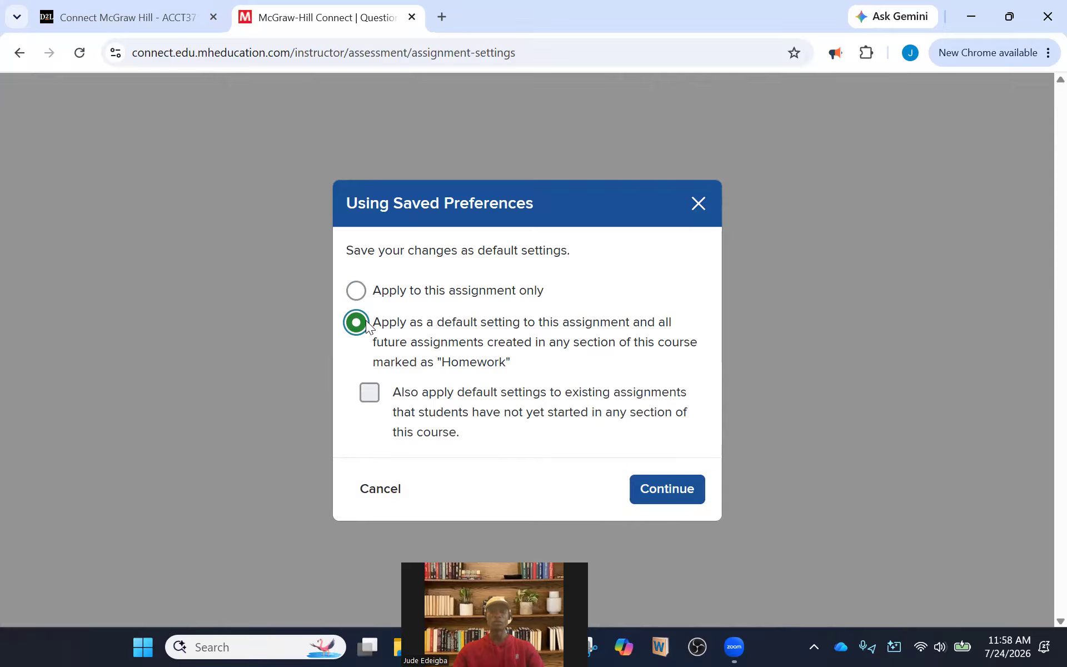
click(374, 392)
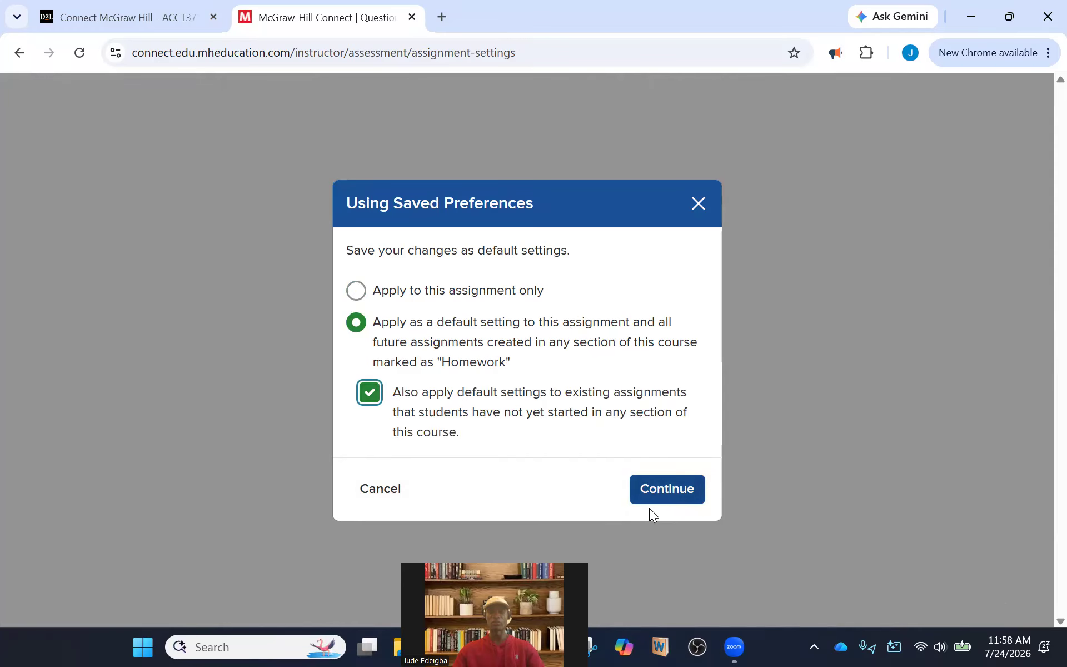
click(391, 489)
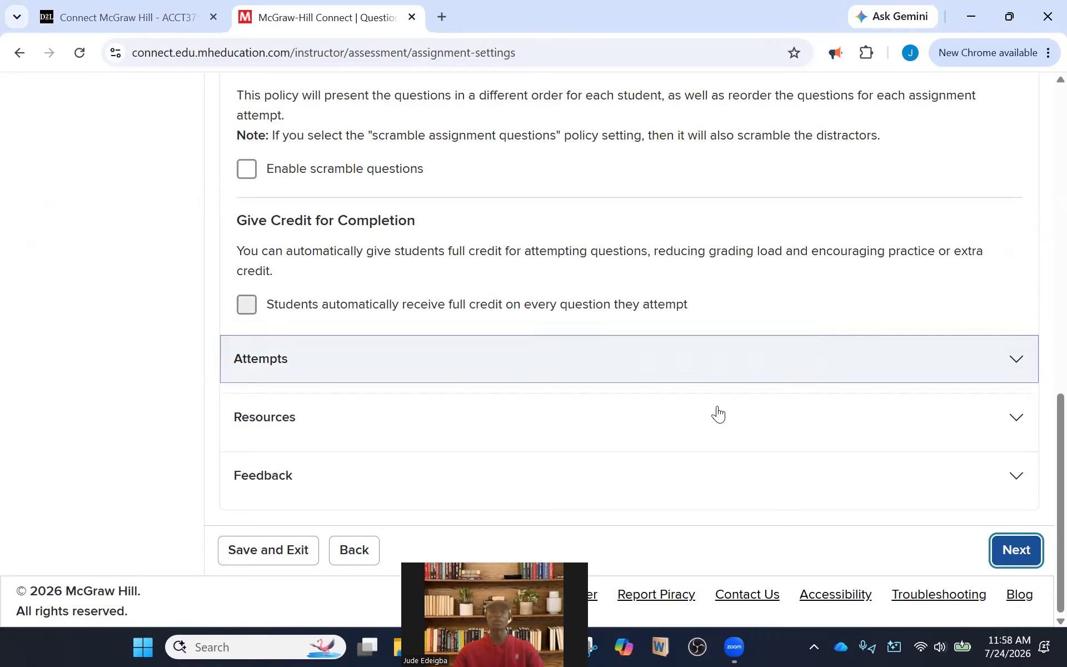
- Continue to Review & Assign with the settings applied to this assignment only, and look over the name, date and policy summary
click(1013, 549)
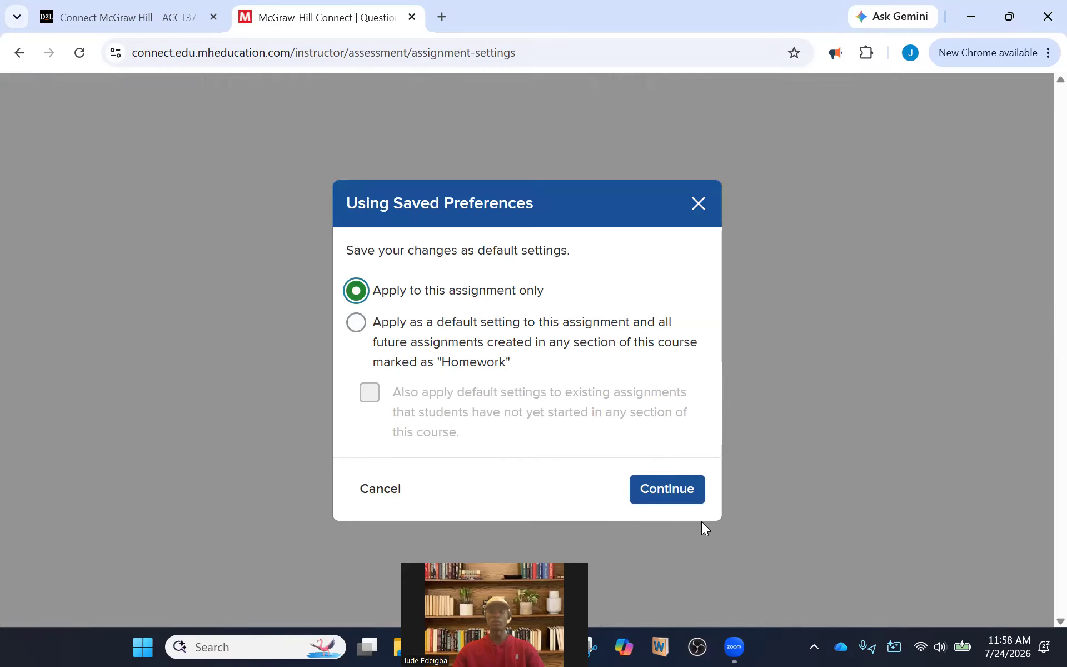
click(672, 501)
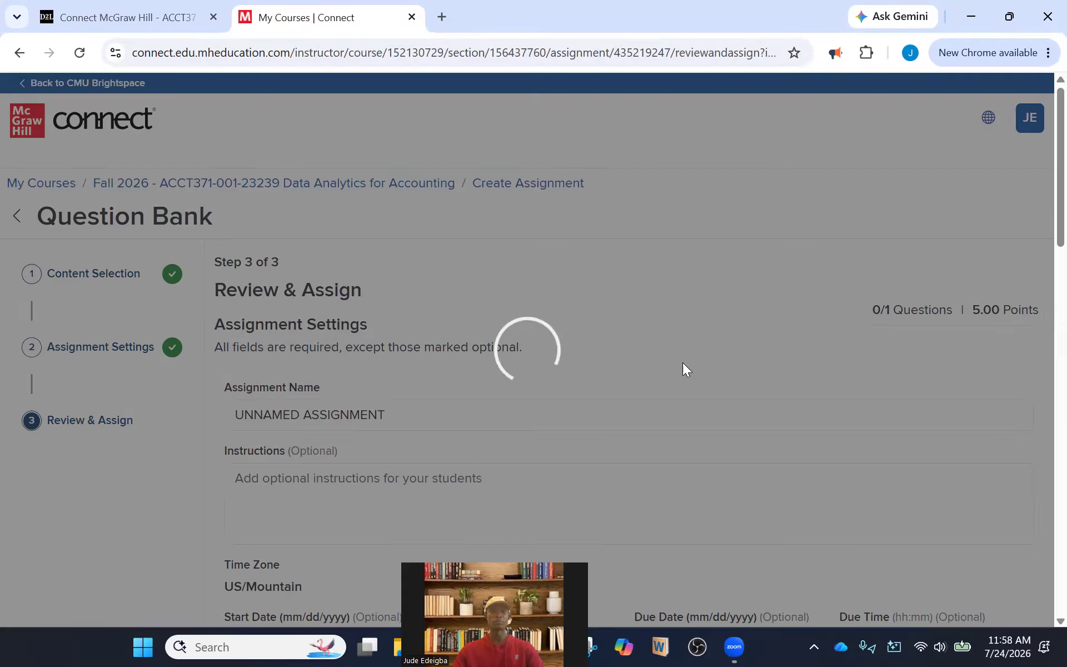
scroll(683, 376, down, 4)
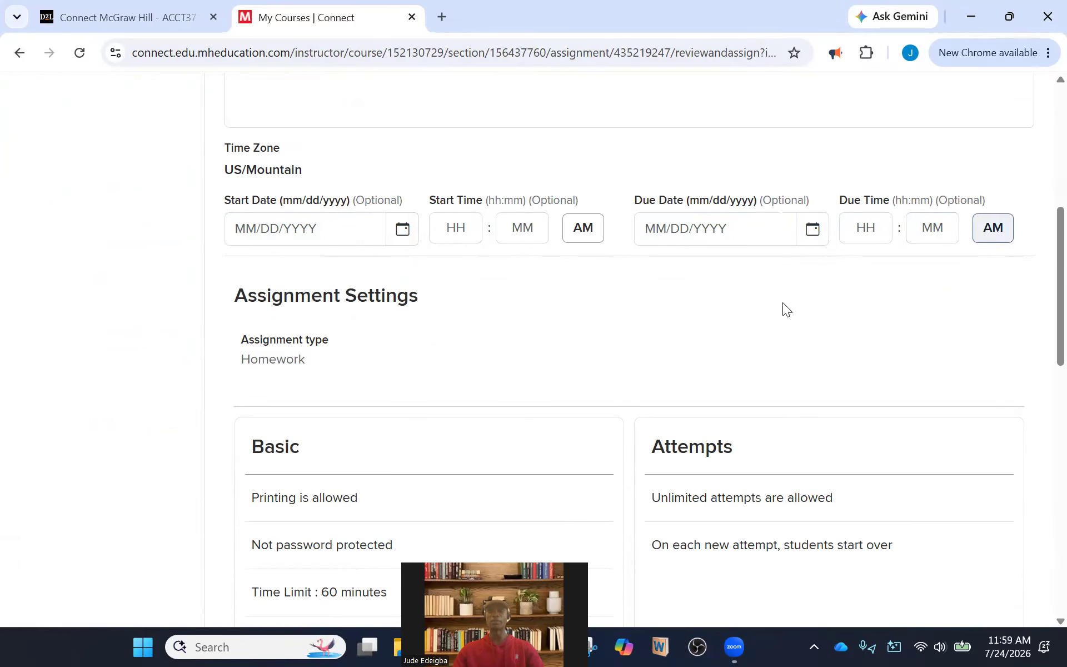
scroll(696, 369, down, 8)
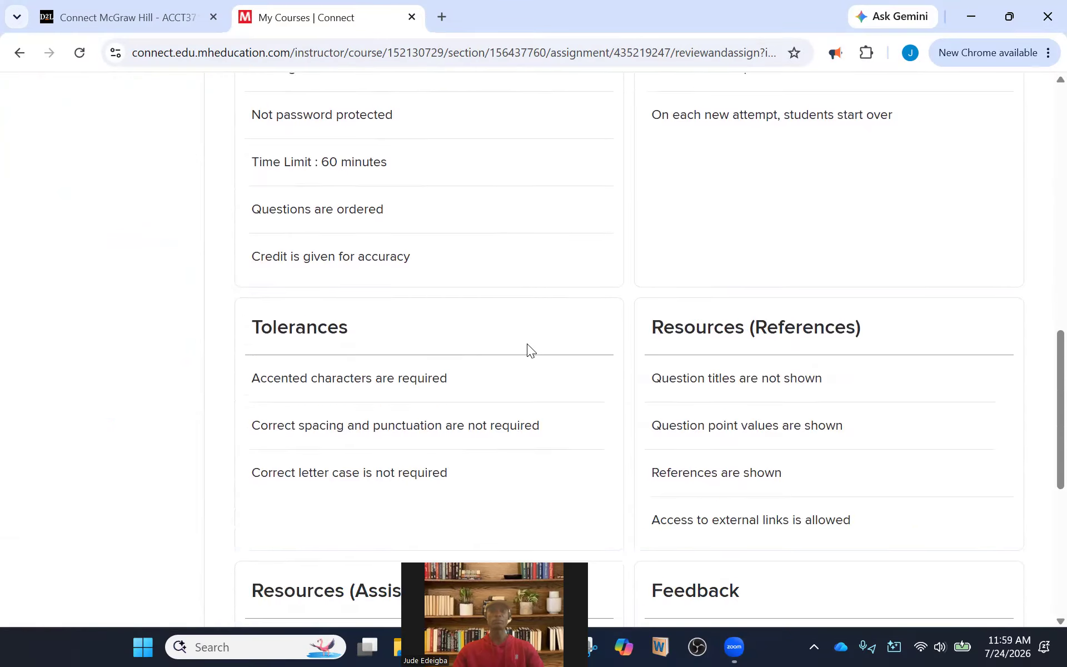
scroll(527, 343, down, 7)
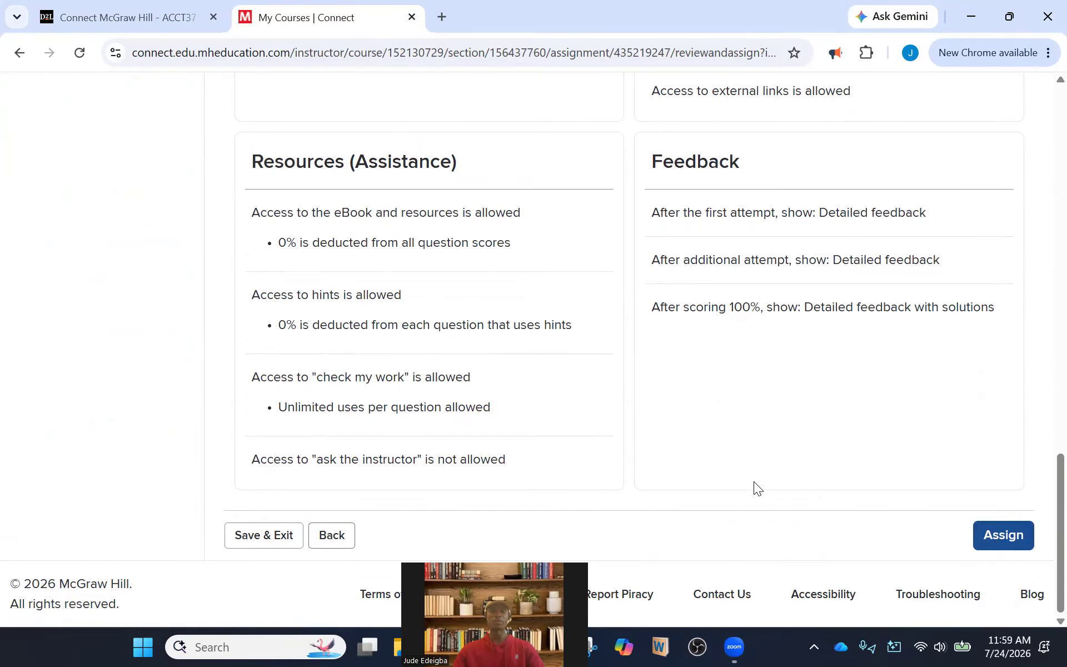
scroll(696, 476, up, 15)
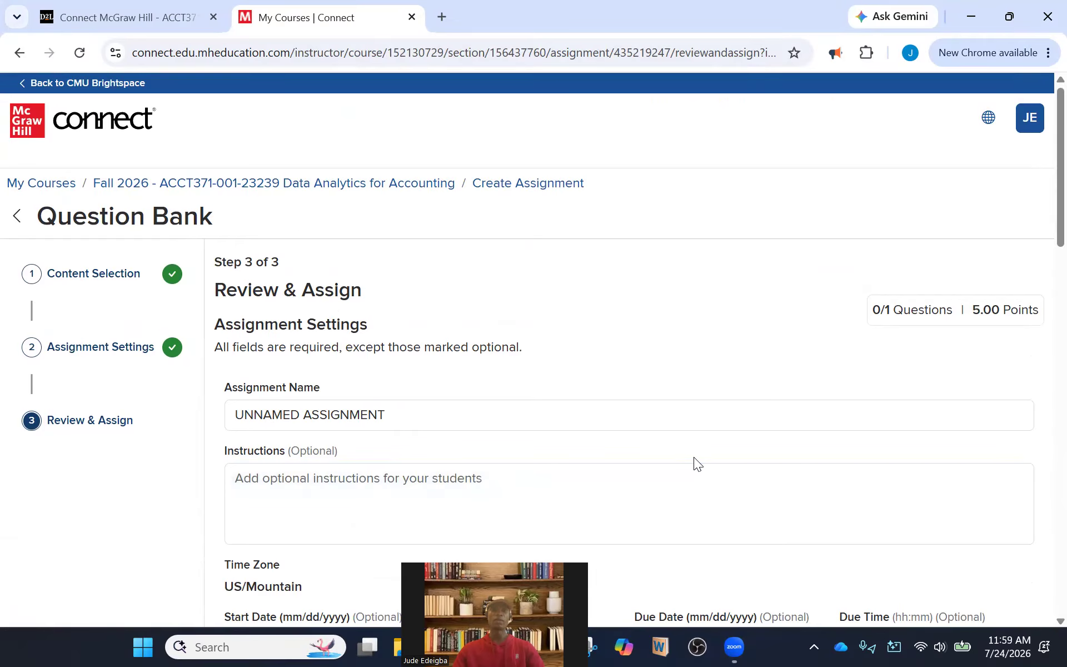
scroll(693, 461, down, 9)
scroll(692, 459, up, 10)
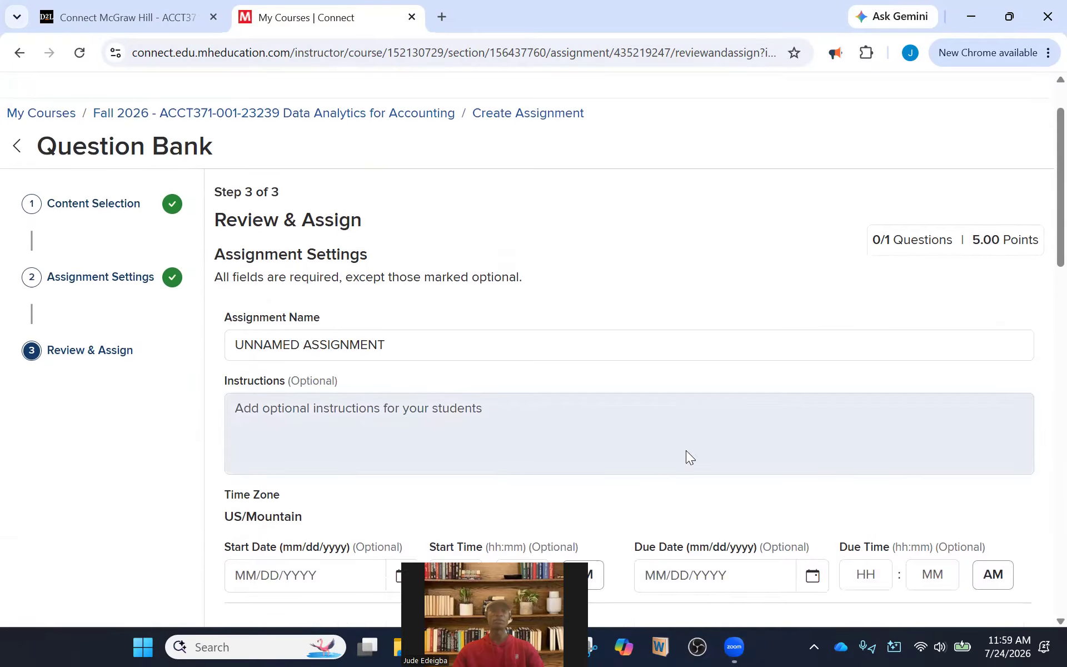
- Return to the Assignment Settings stage of the Question Bank assignment
click(82, 347)
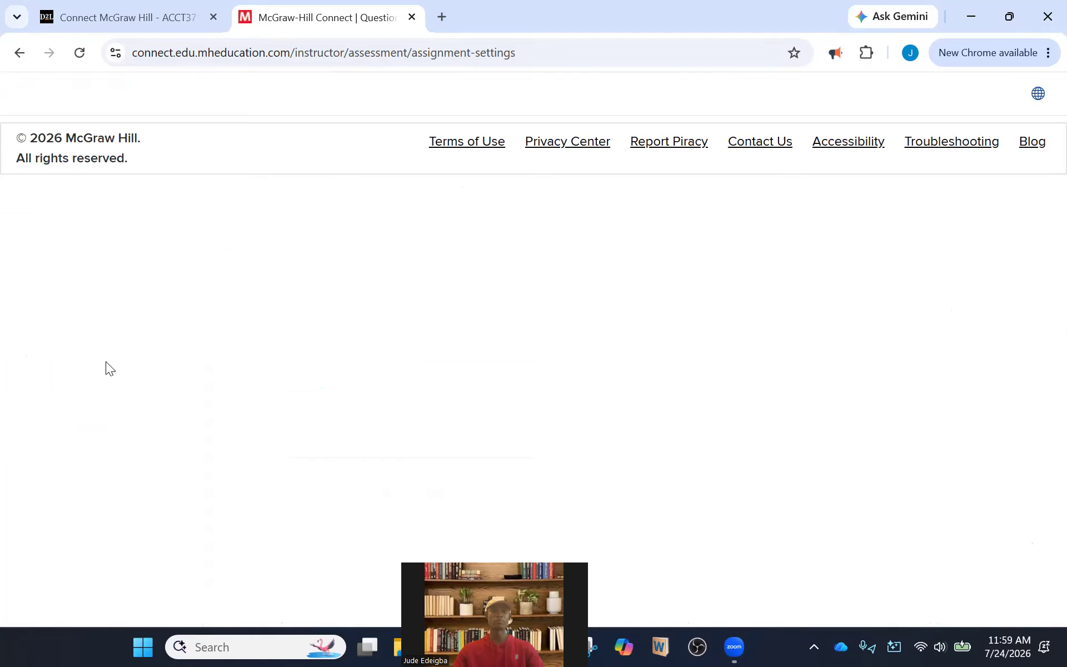